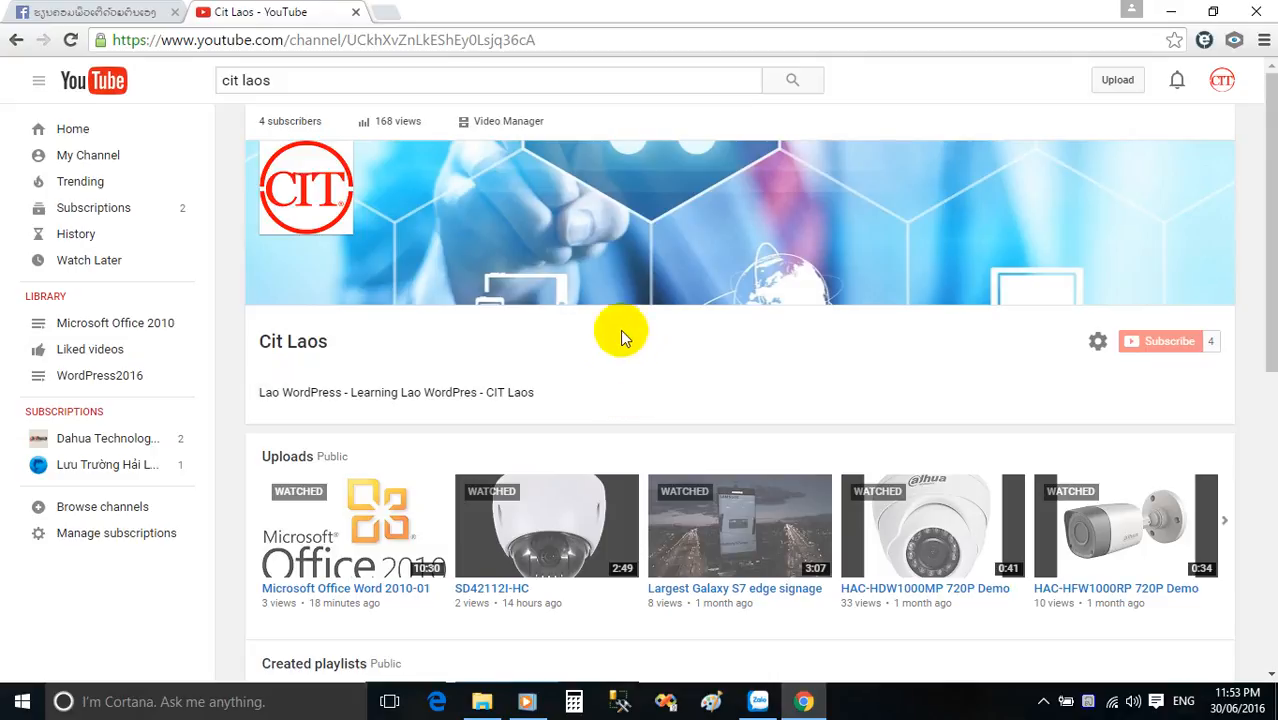
left_click(1170, 14)
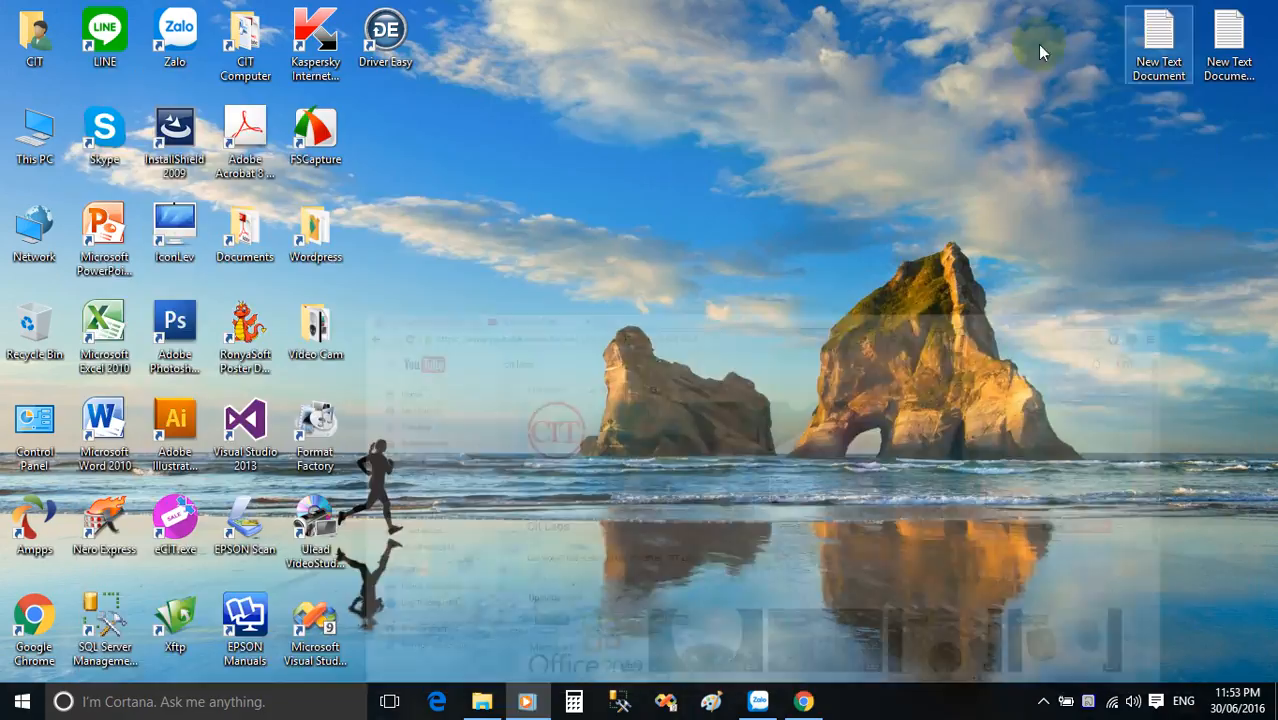
left_click(106, 422)
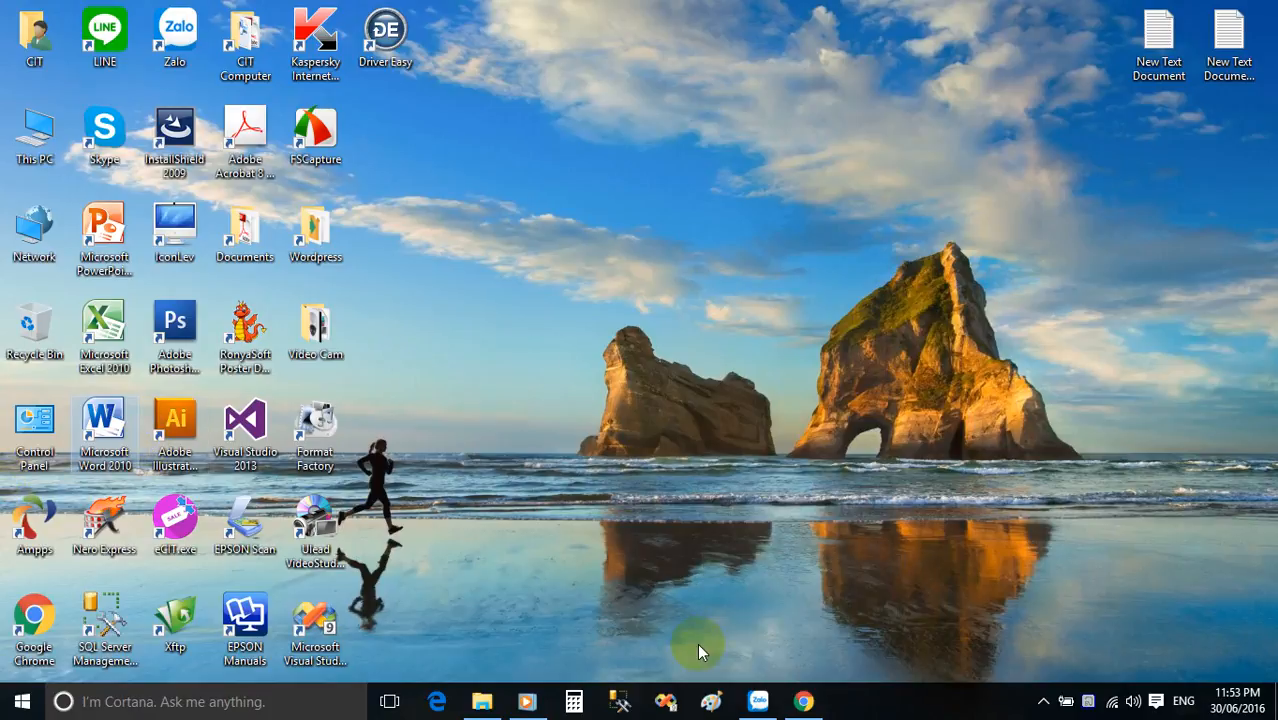
left_click(804, 701)
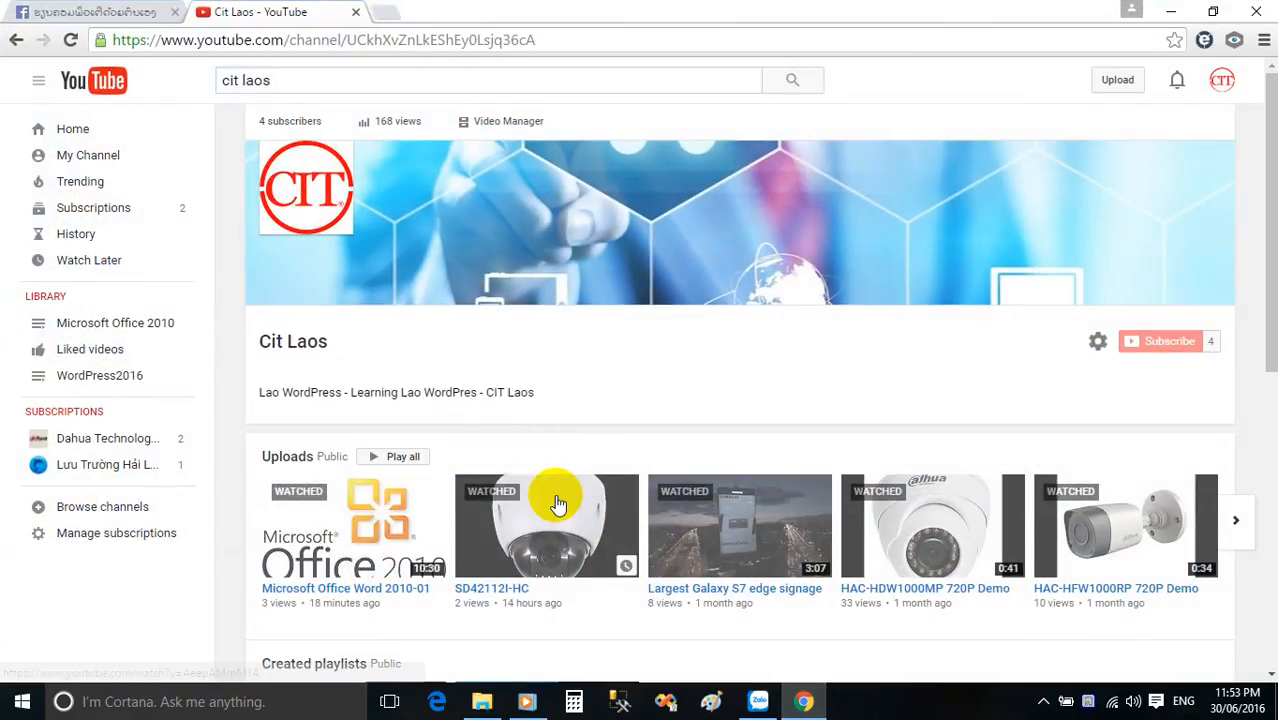
left_click(594, 40)
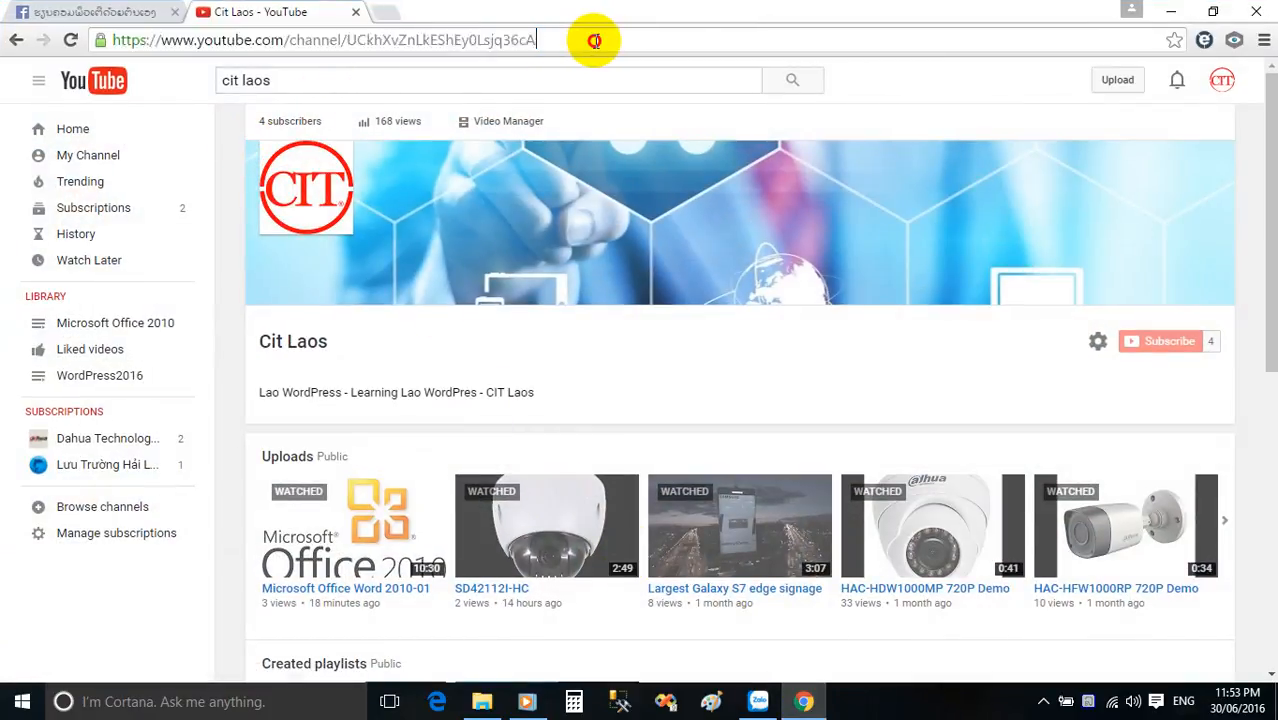
left_click_drag(594, 40, 300, 44)
key("BackSpace")
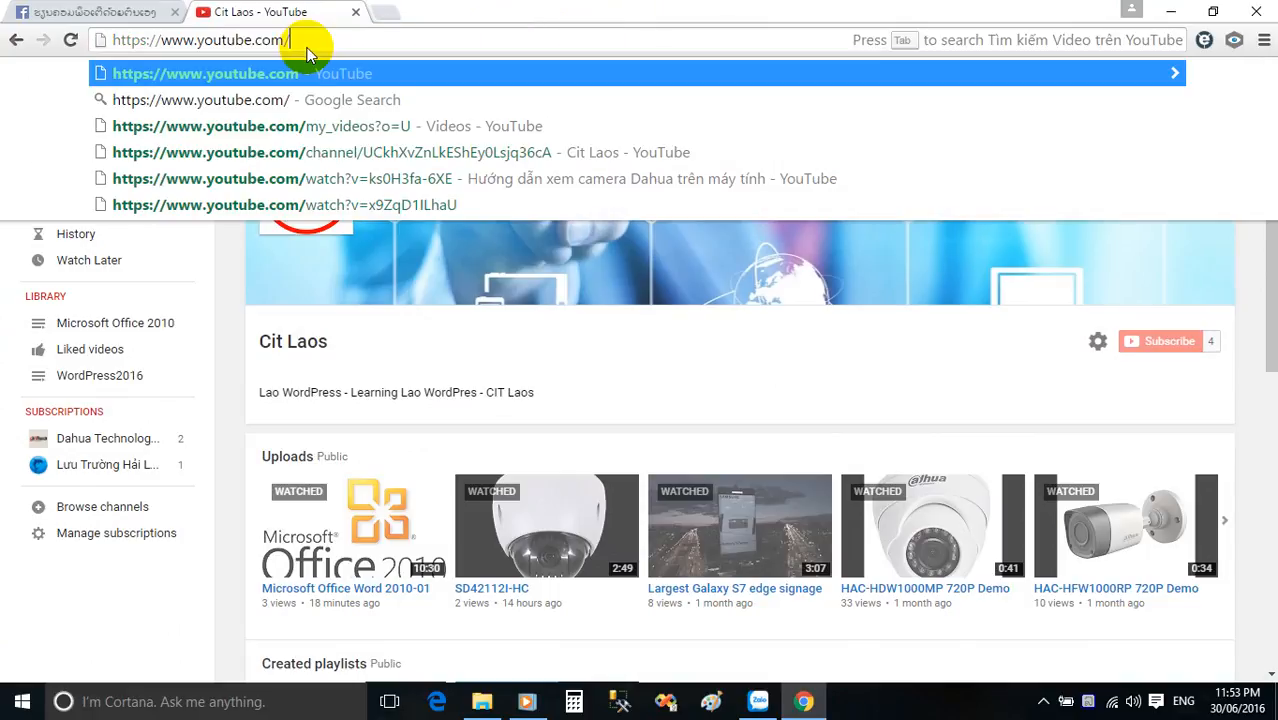
key("BackSpace")
key("Return")
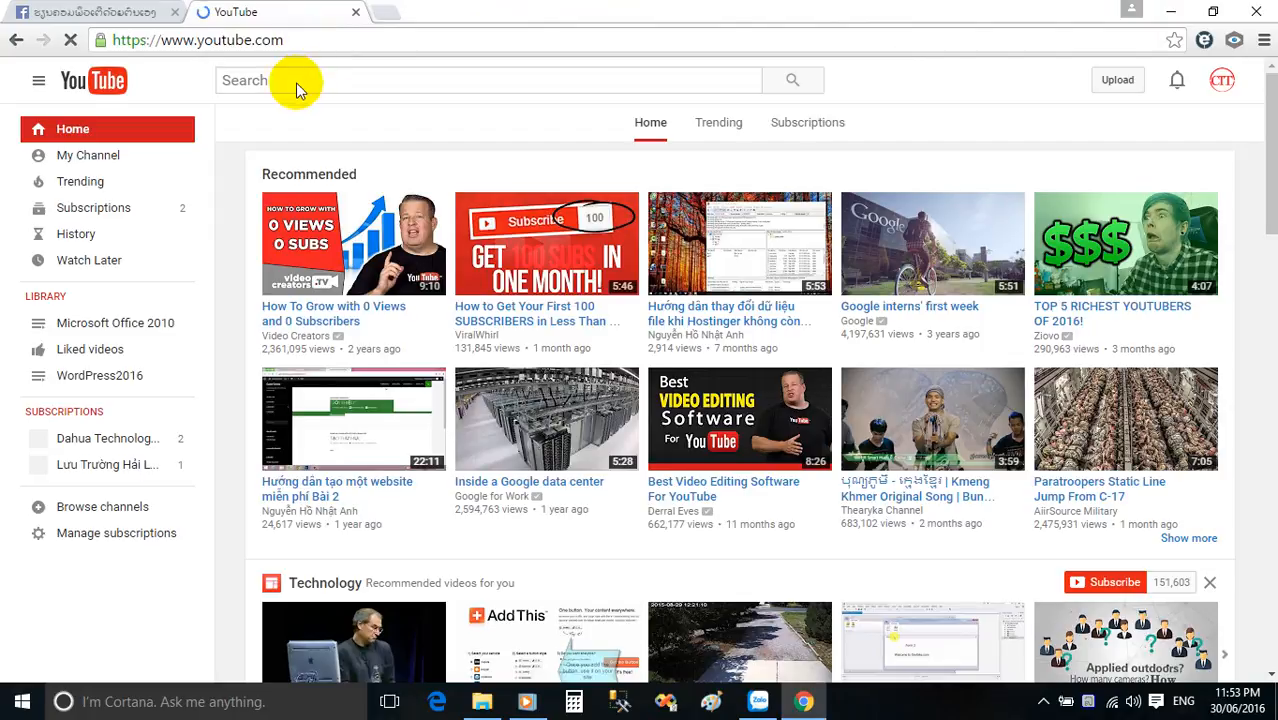
Search YouTube for "cit laos" and open the Cit Laos channel.
left_click(316, 42)
left_click(317, 80)
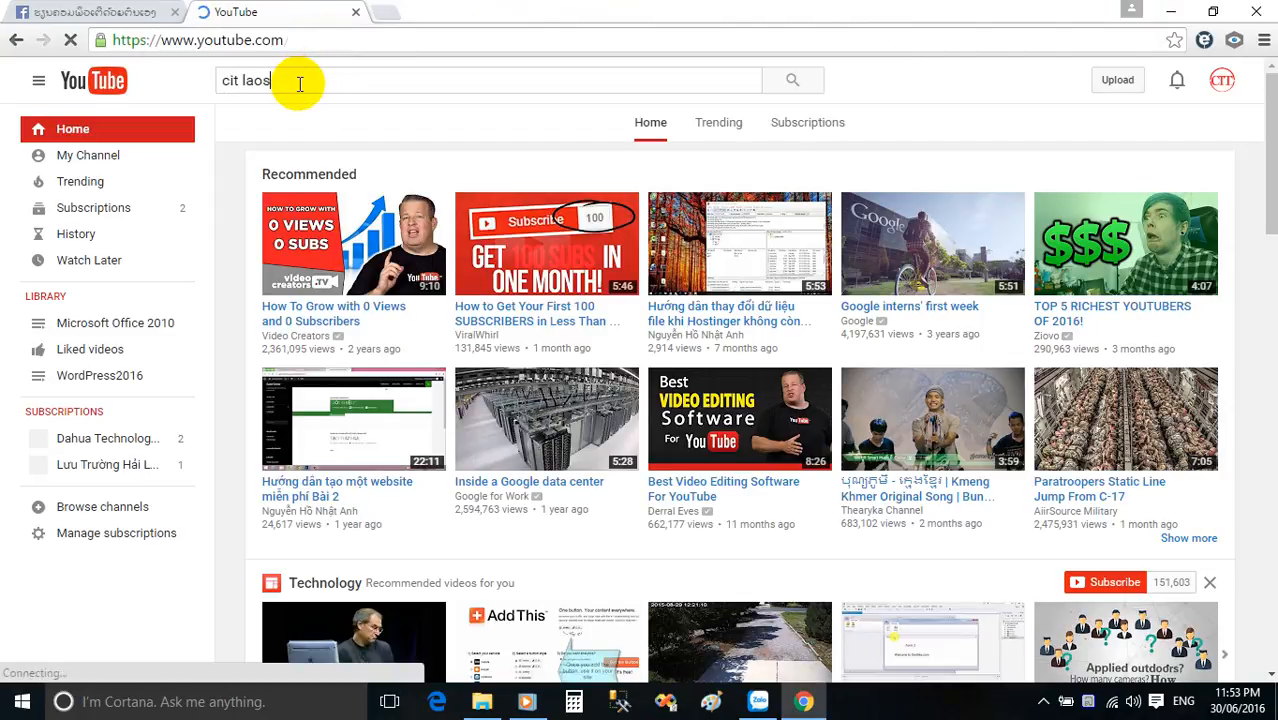
key("Return")
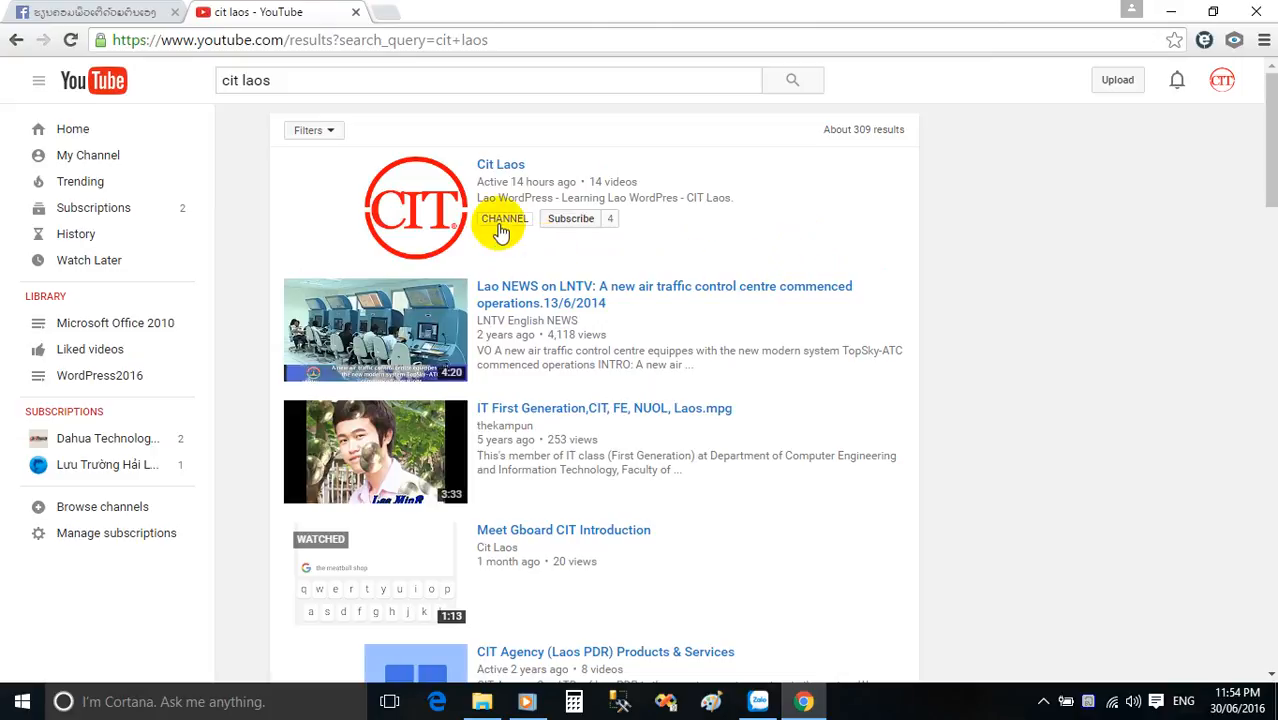
left_click(497, 165)
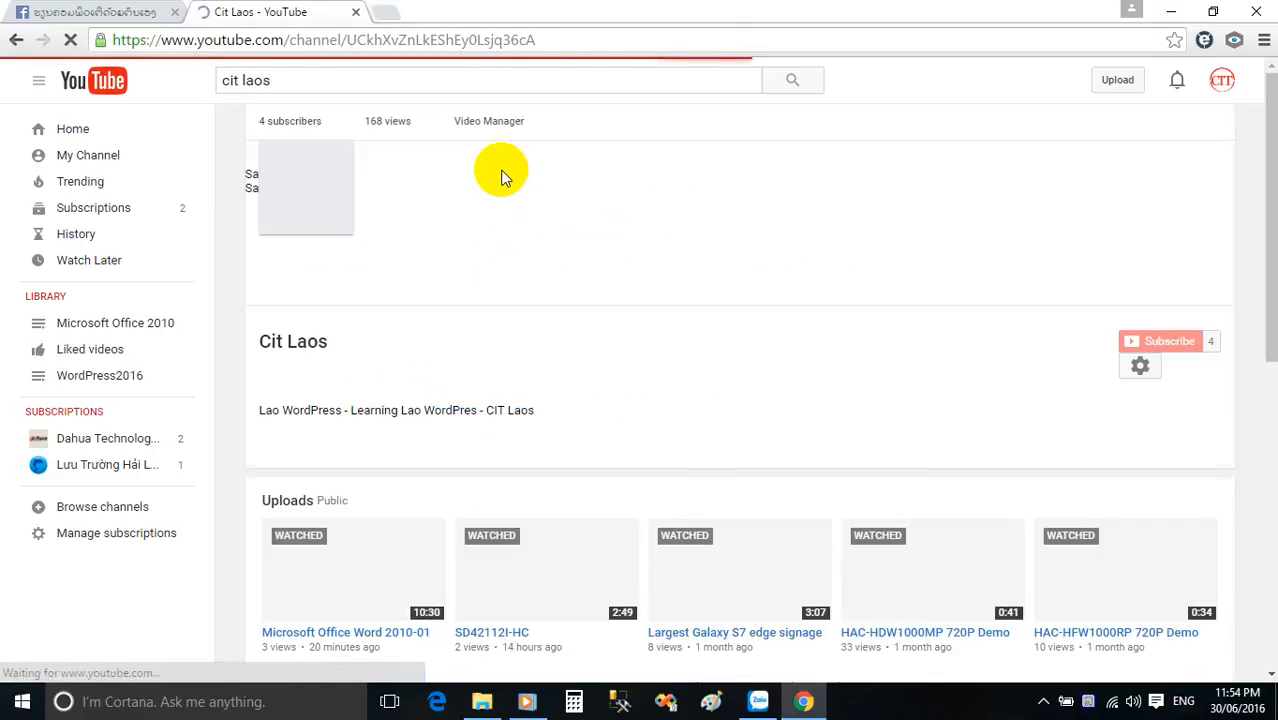
left_click(298, 82)
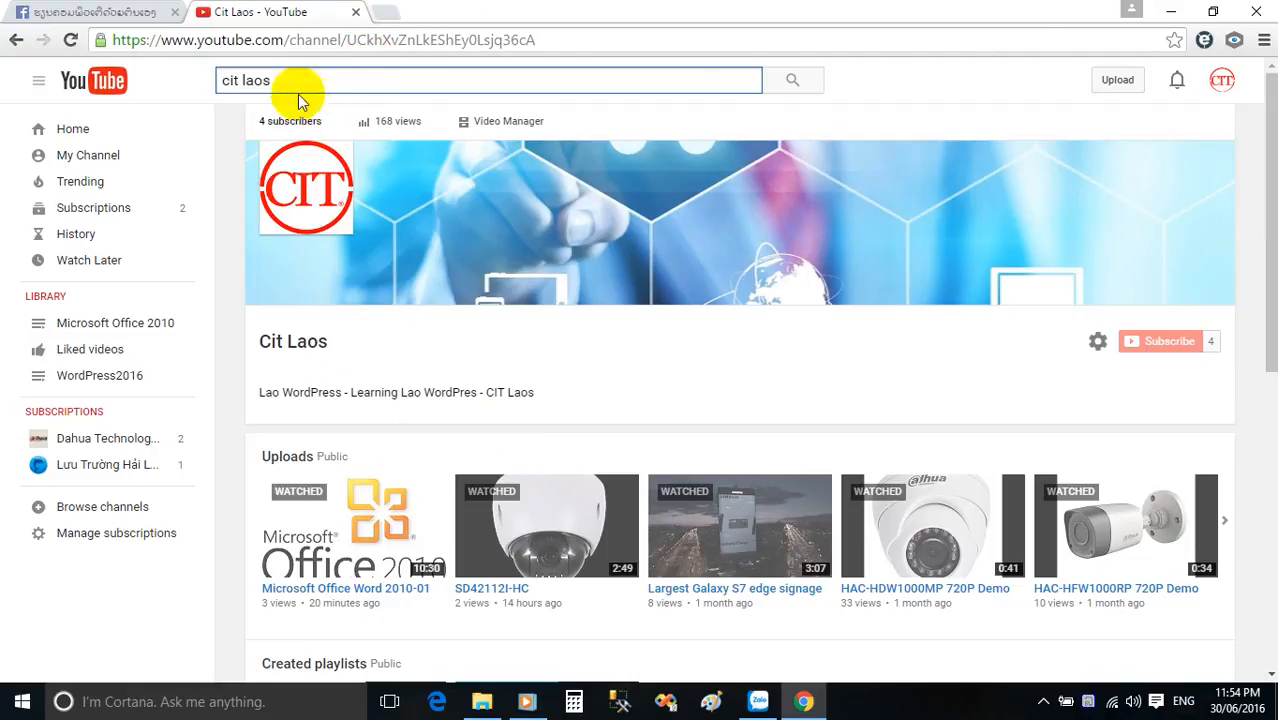
left_click(88, 12)
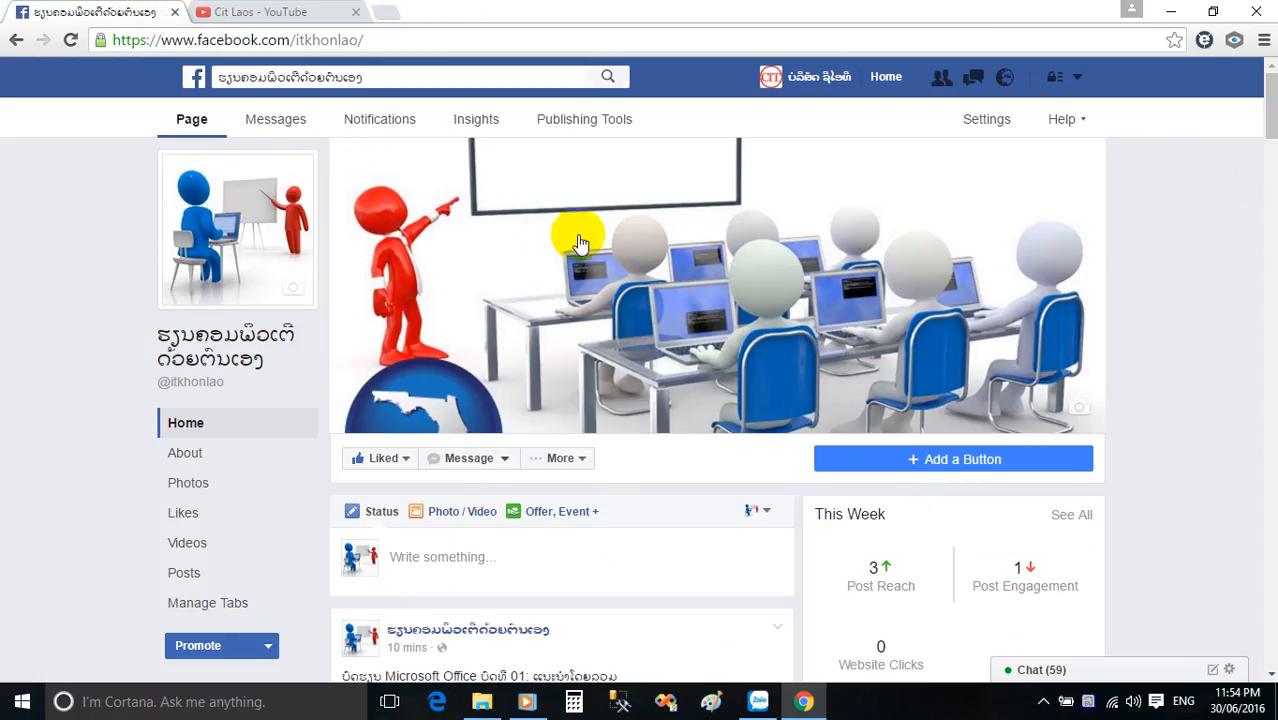
left_click(394, 40)
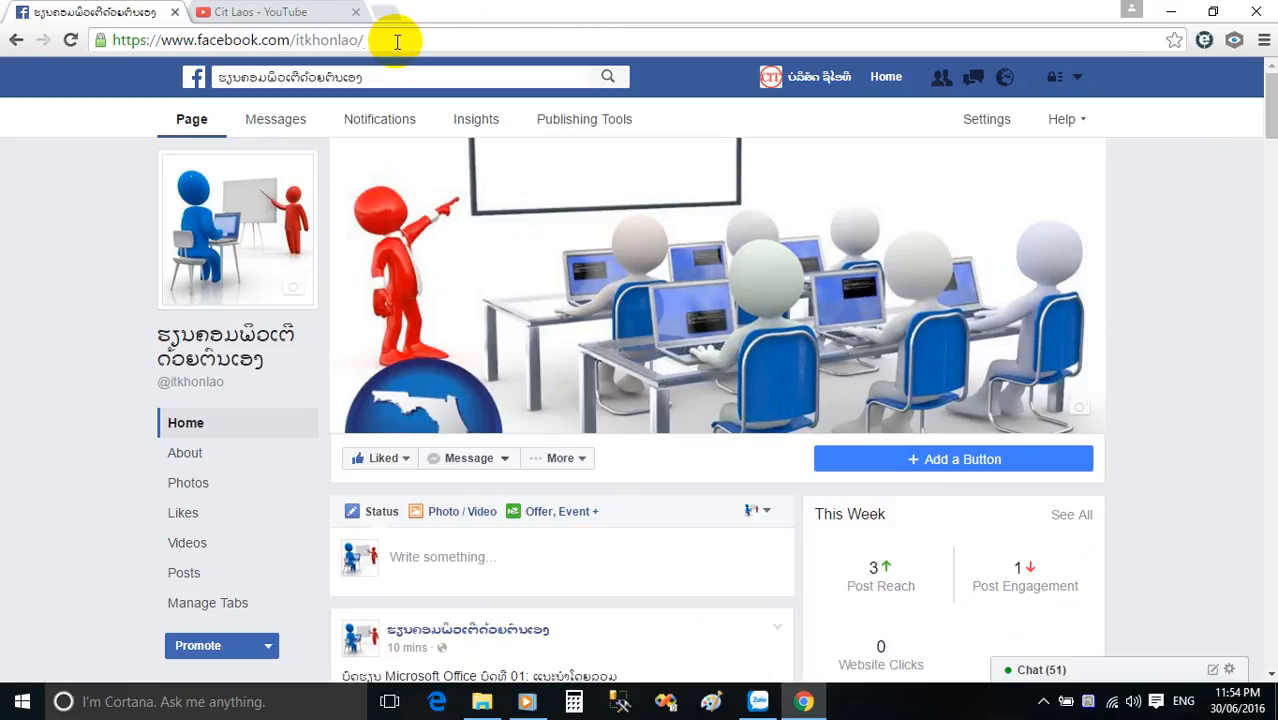
key("BackSpace")
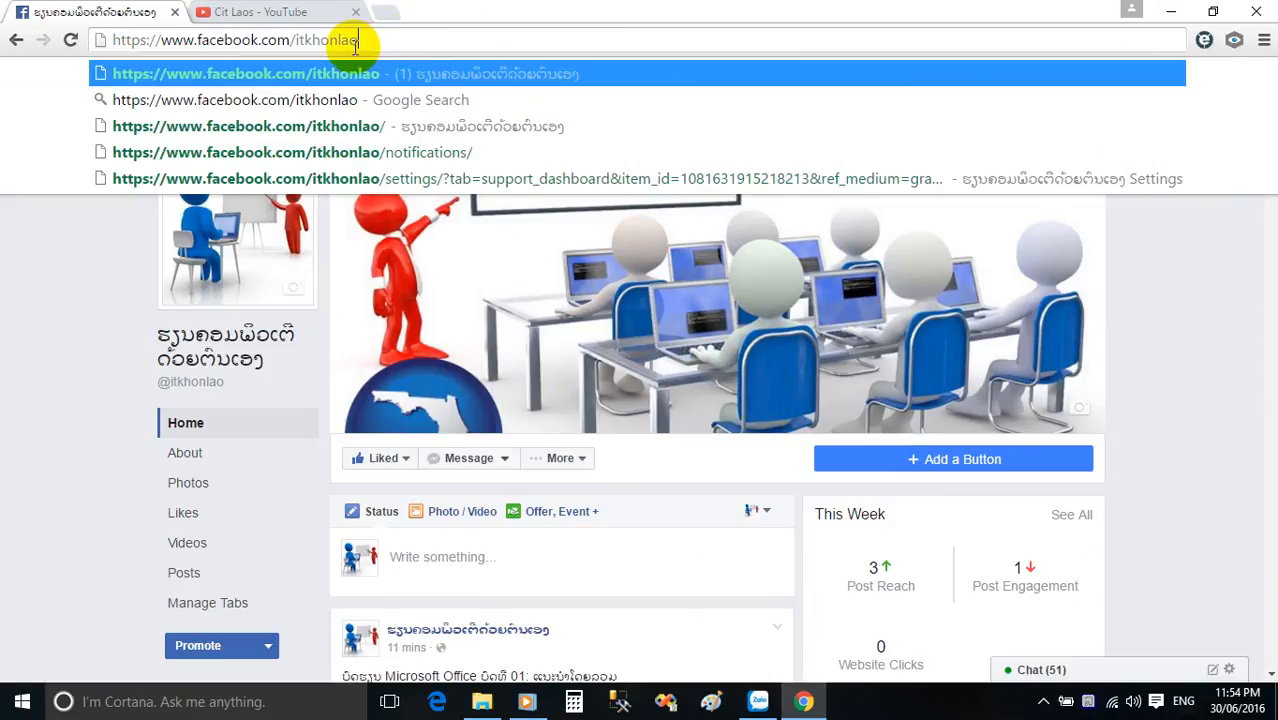
key("Return")
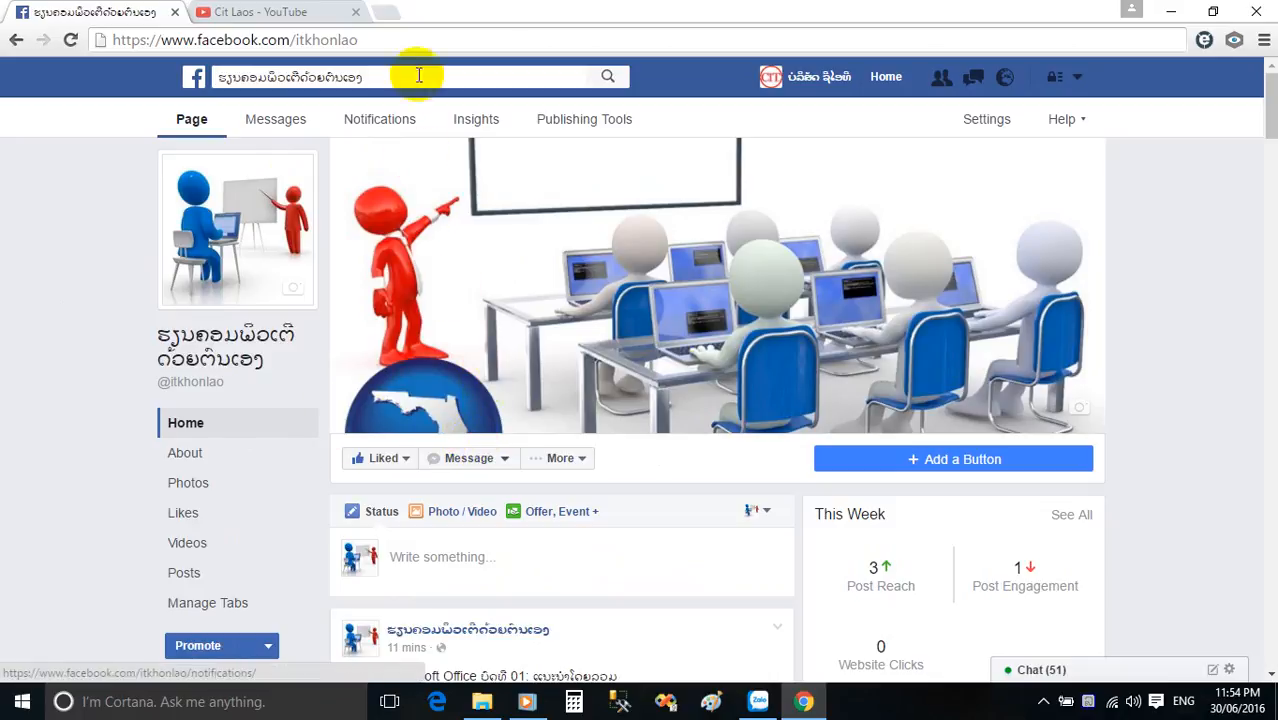
Return to the Cit Laos channel, minimize the browser and start Microsoft Word 2010.
left_click(280, 12)
left_click(1170, 10)
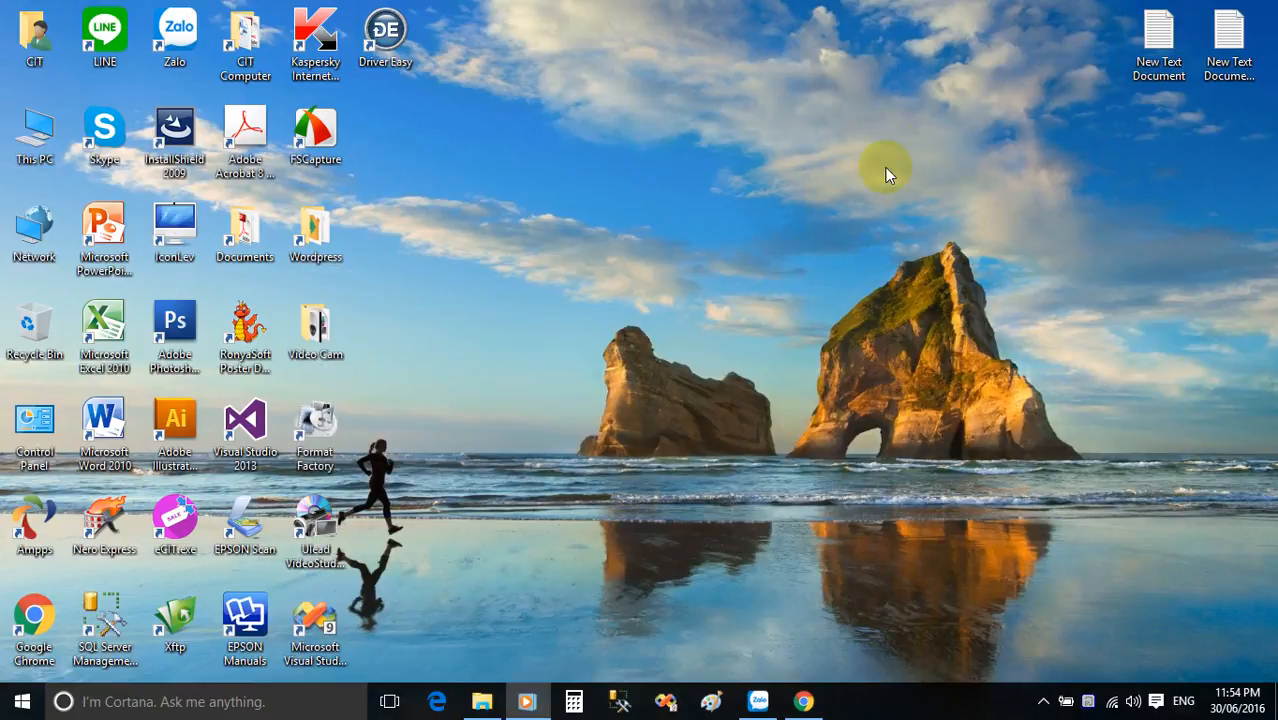
double_click(110, 440)
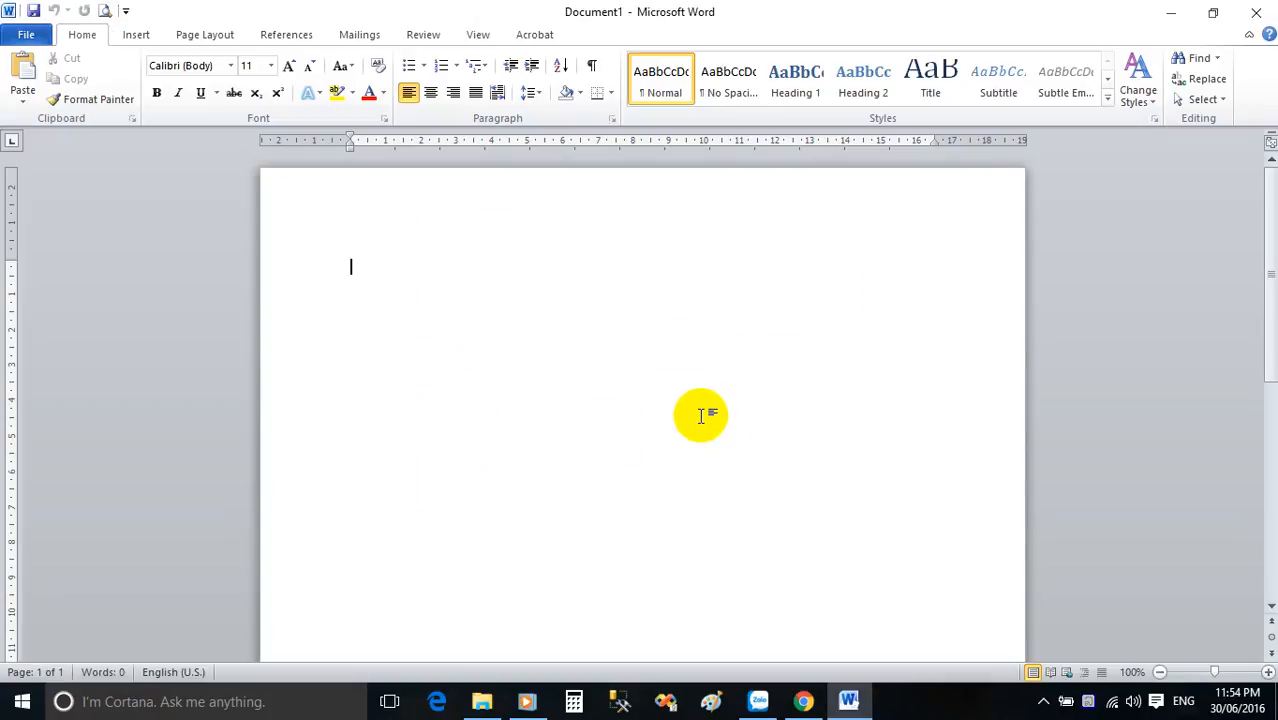
Minimize and restore the Word window, and look over the recent documents and places.
left_click(852, 707)
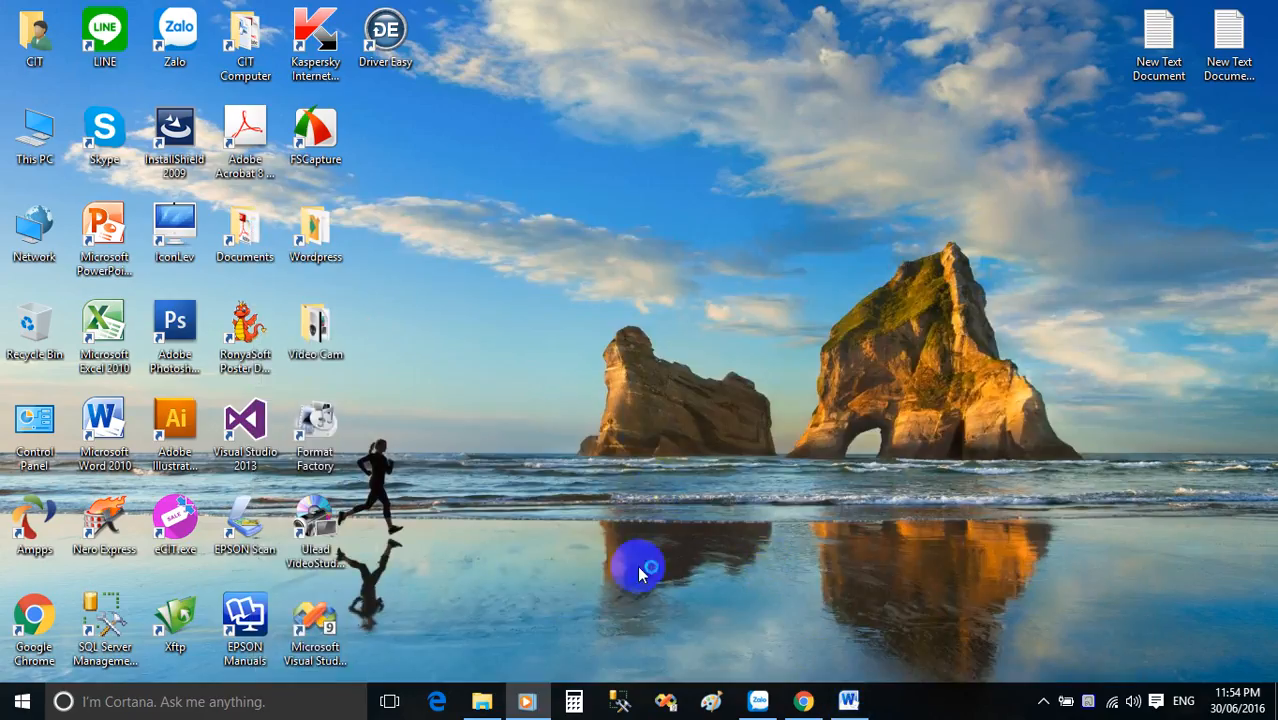
left_click(850, 703)
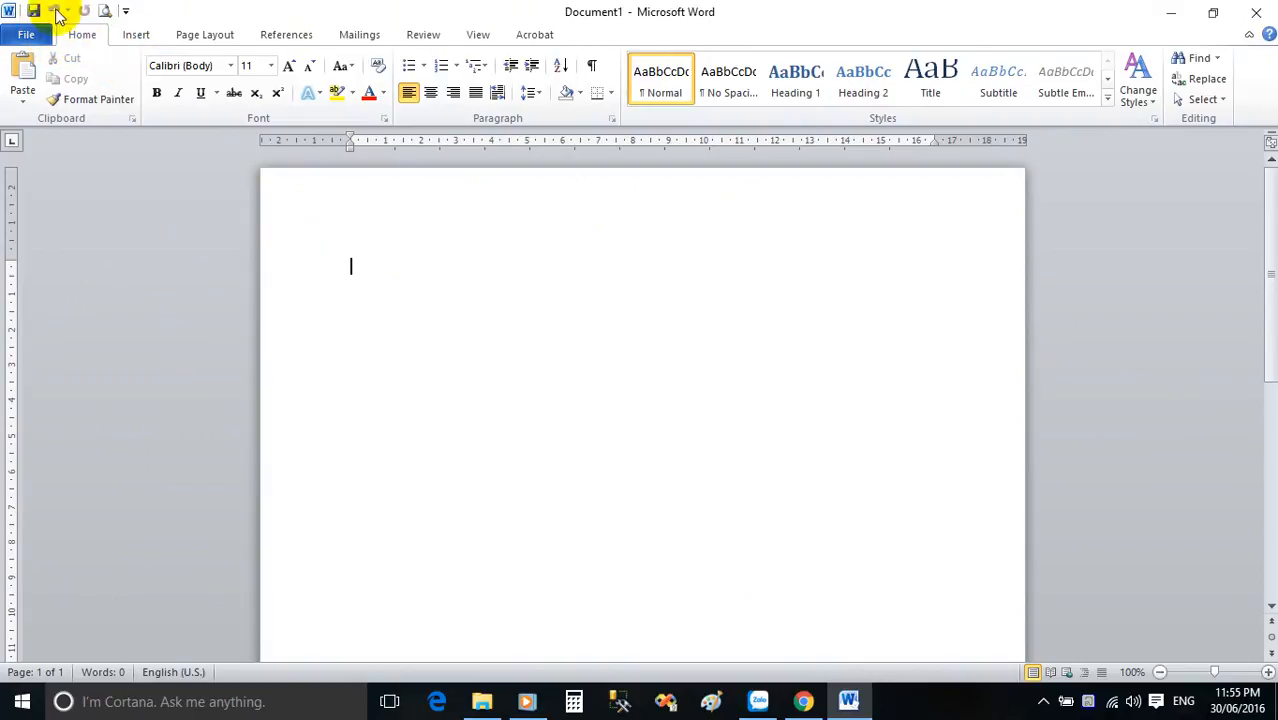
left_click(27, 37)
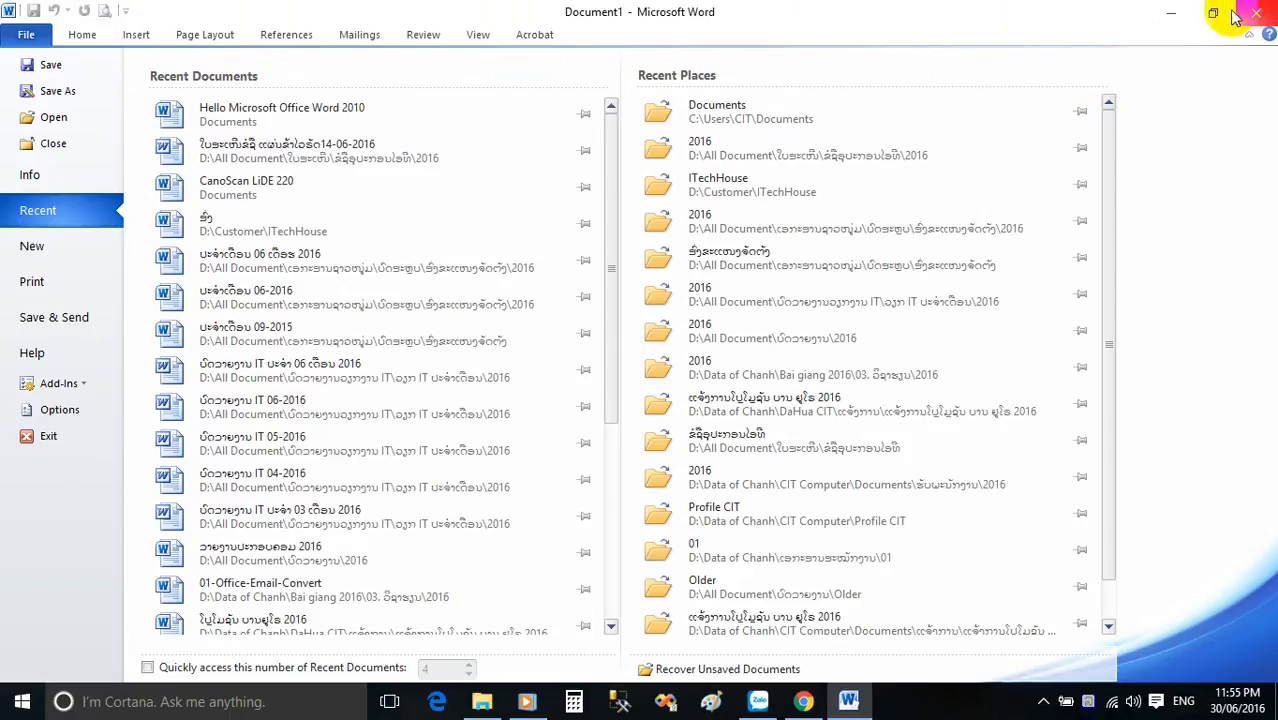
left_click(88, 32)
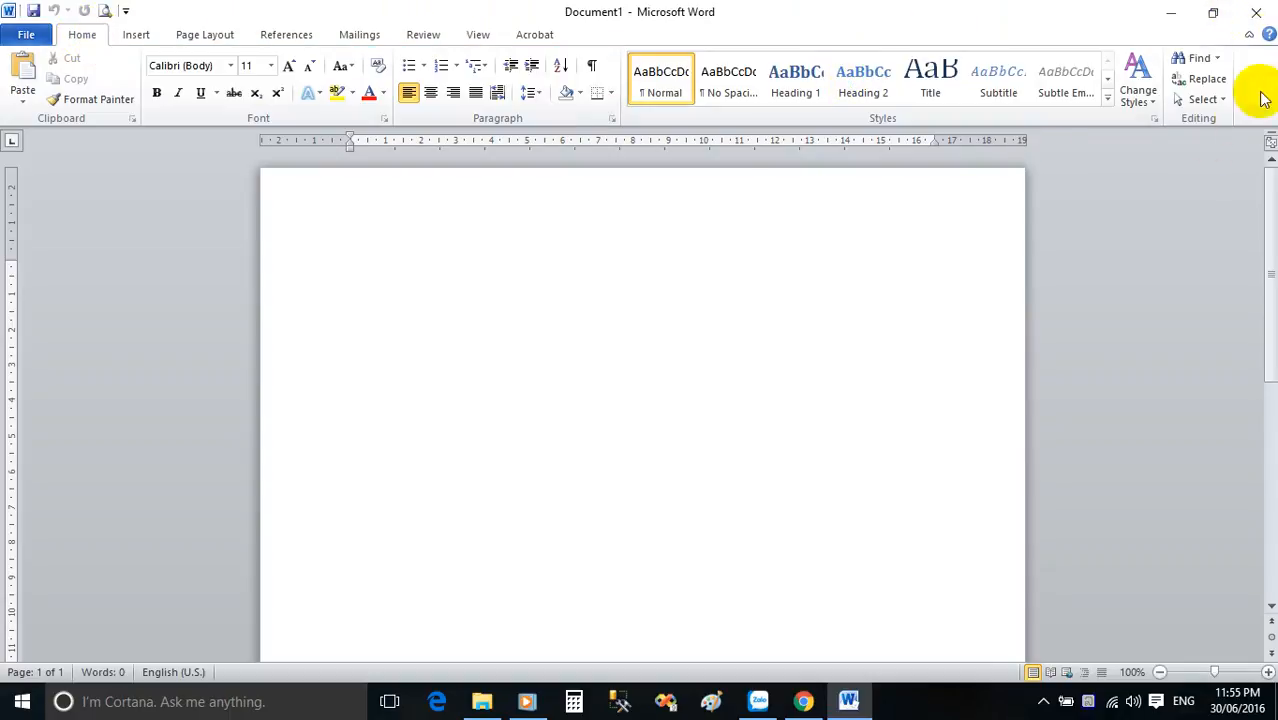
Close Word and start it again with a blank document.
left_click(1256, 12)
double_click(124, 420)
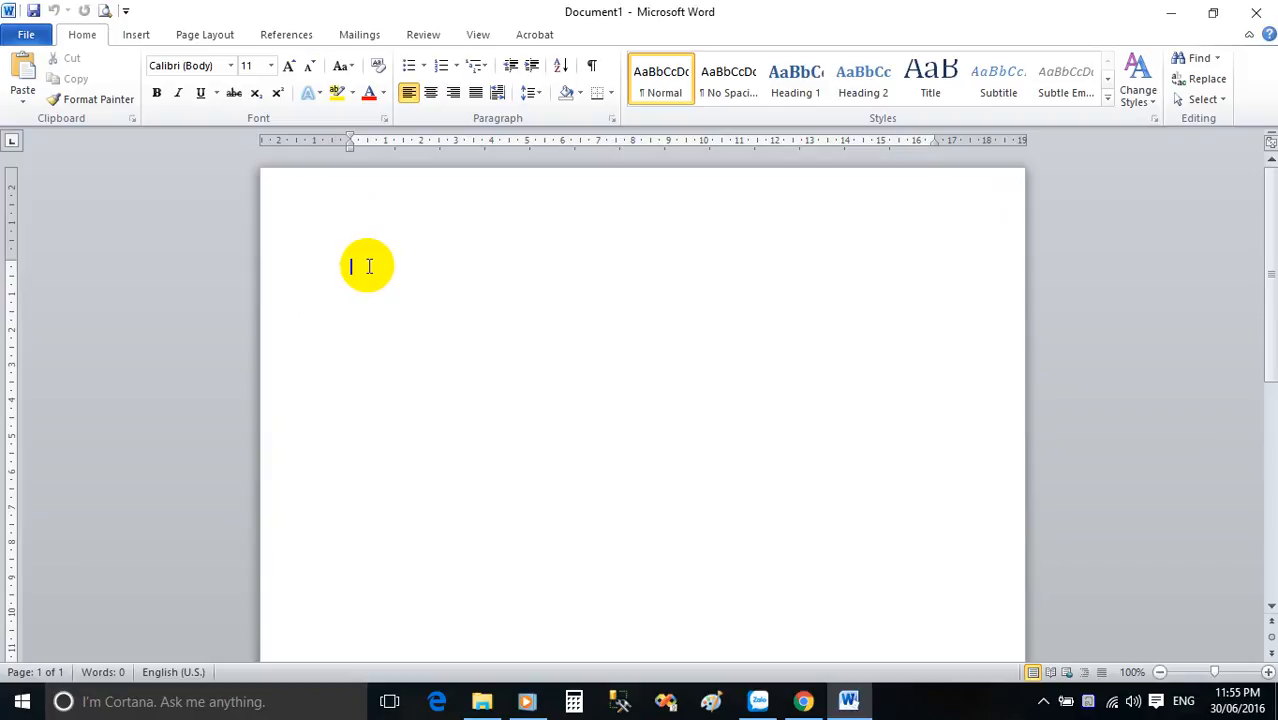
Set the page margins to 2 cm top, 2 cm bottom, 3 cm left and 2 cm right.
double_click(336, 143)
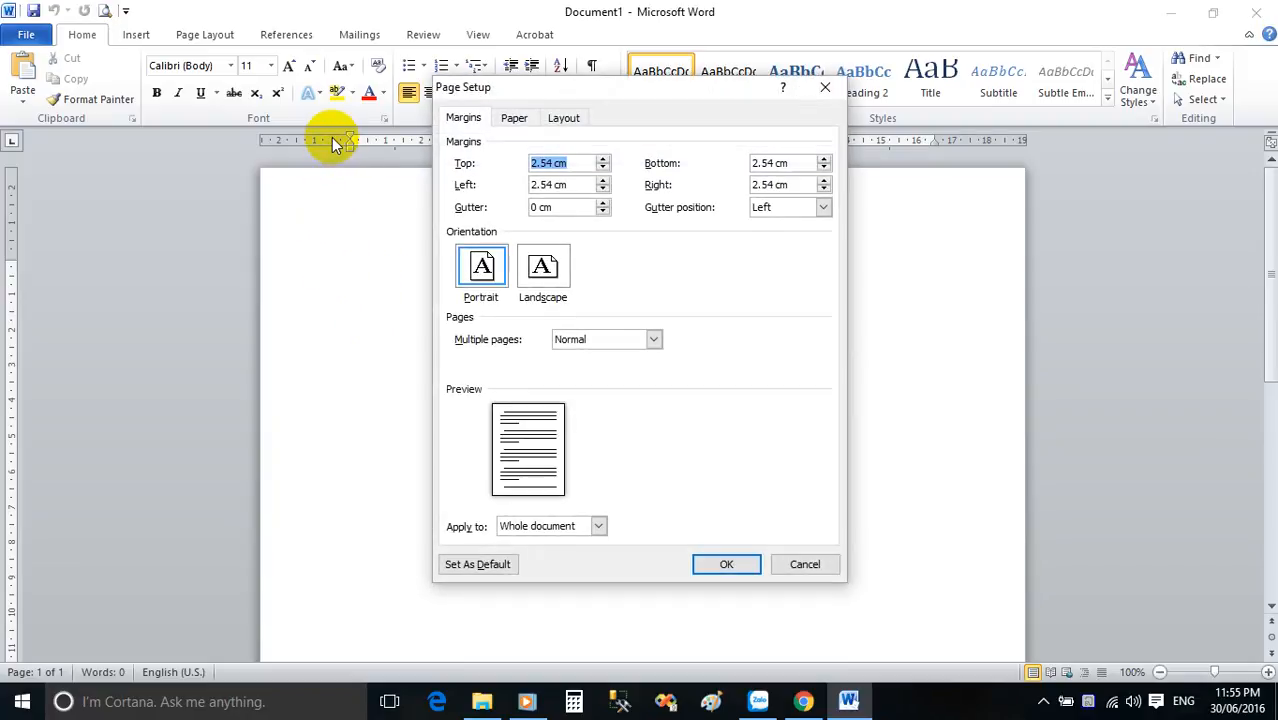
left_click(603, 168)
left_click(603, 168)
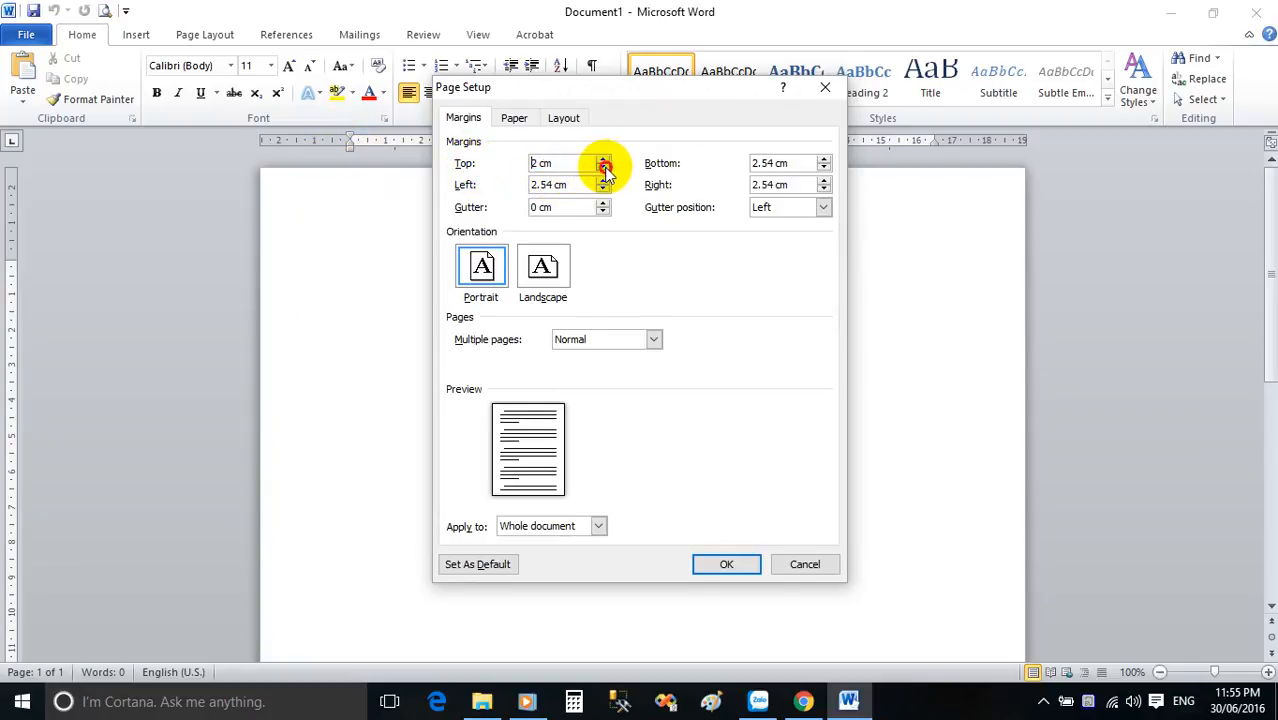
left_click(822, 168)
left_click(822, 168)
left_click(822, 168)
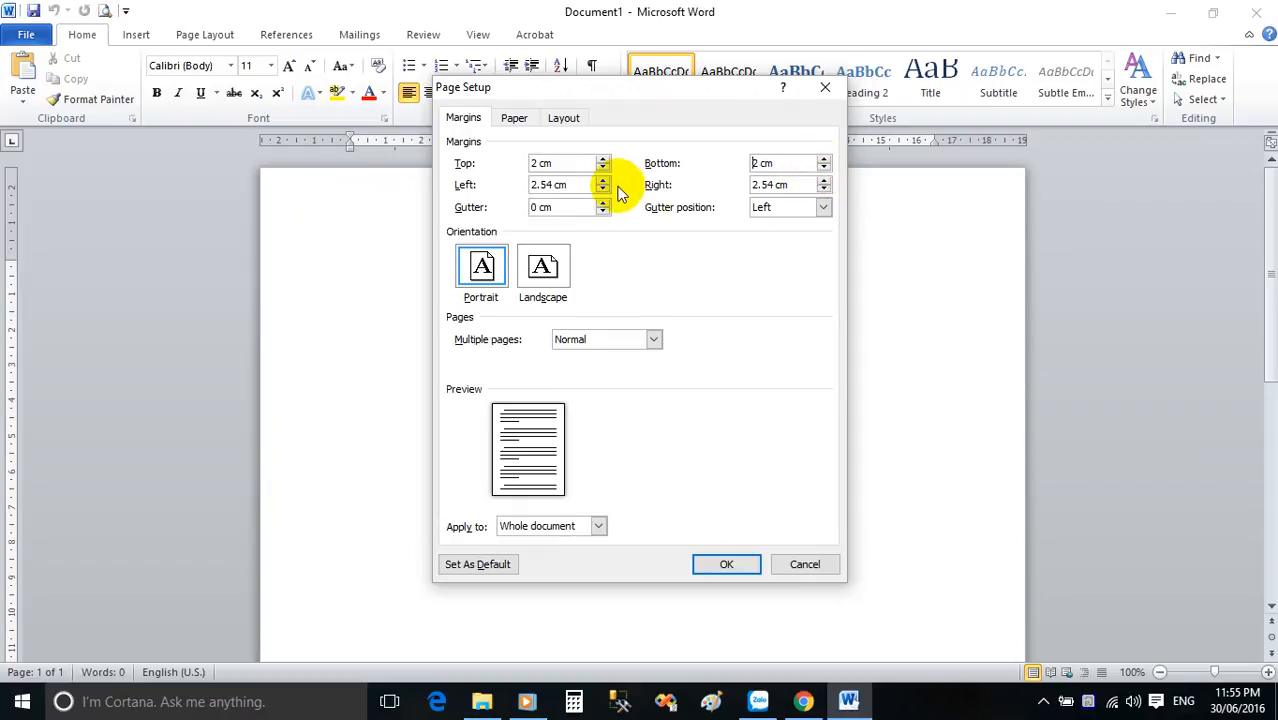
left_click(823, 189)
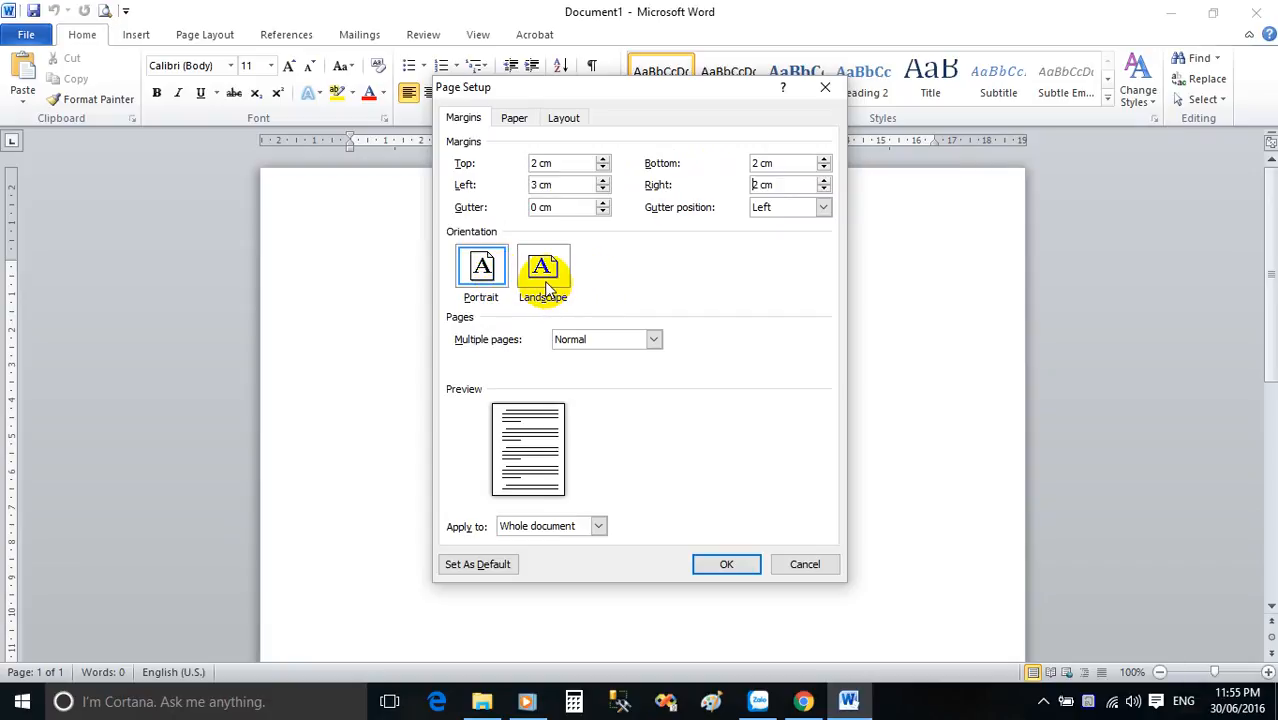
Set the paper size to A4 for the whole document and apply the page setup.
left_click(510, 119)
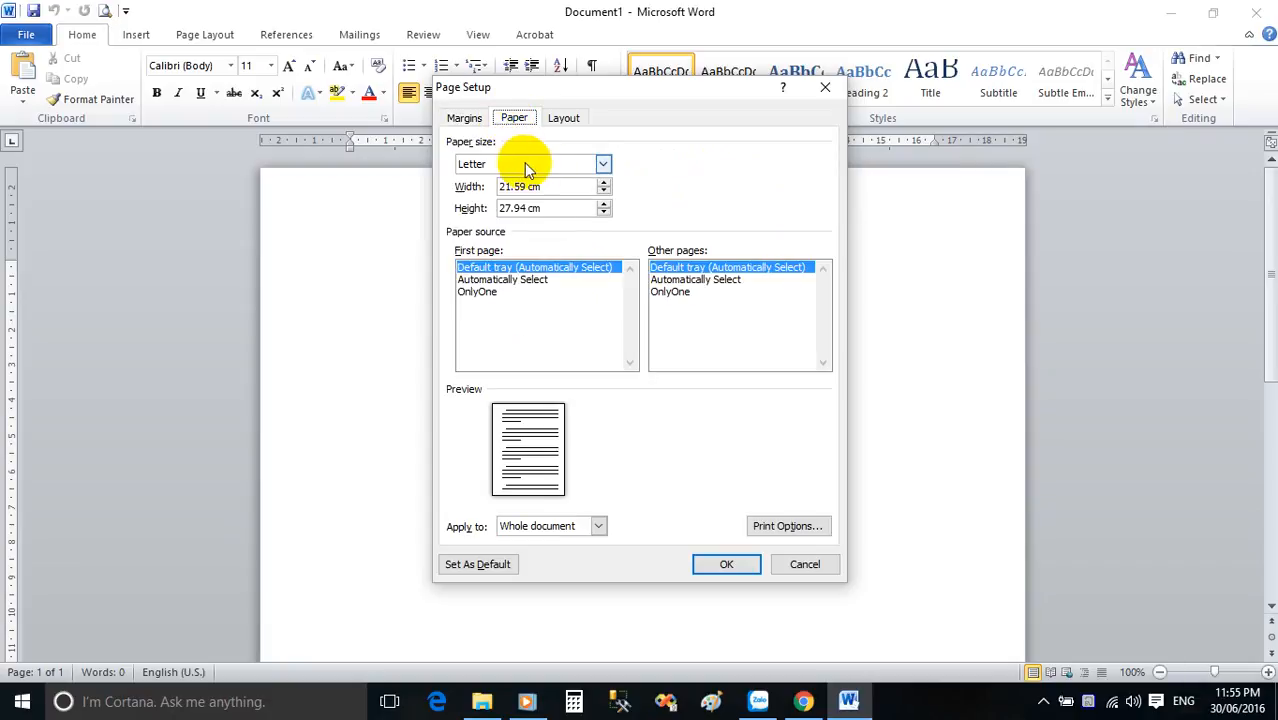
left_click(605, 164)
scroll(546, 200, "down", 1)
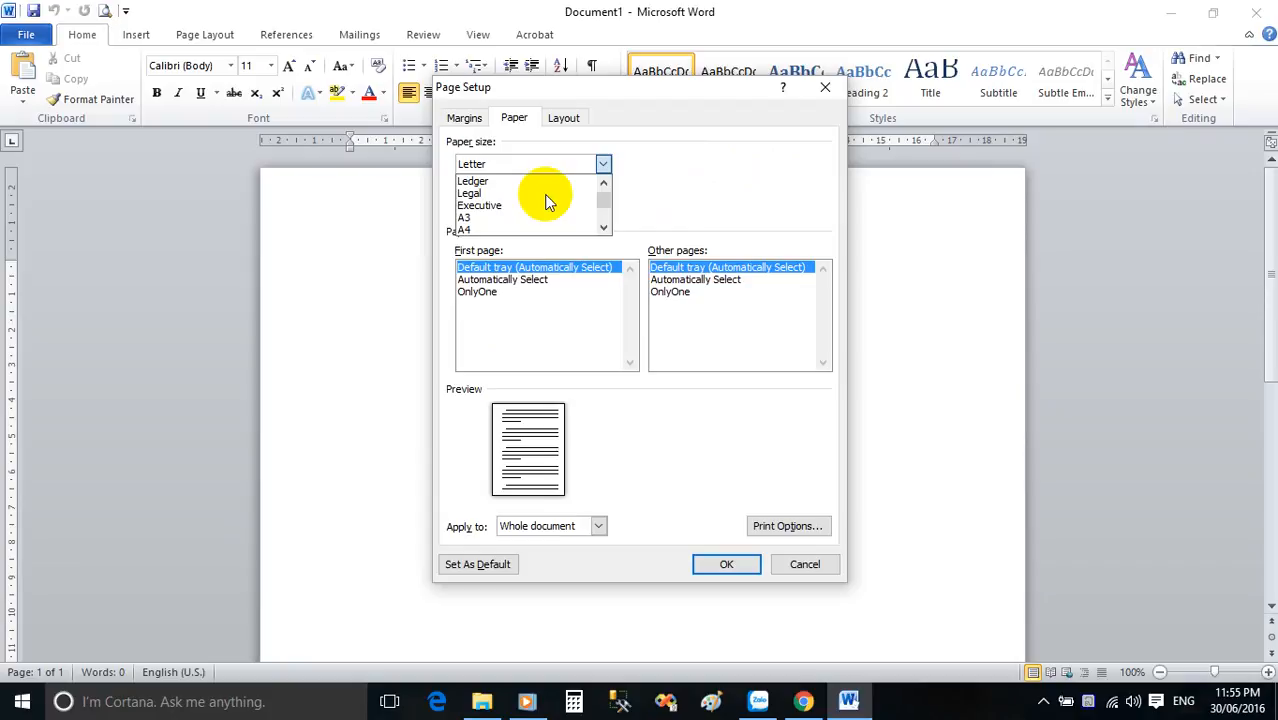
left_click(502, 229)
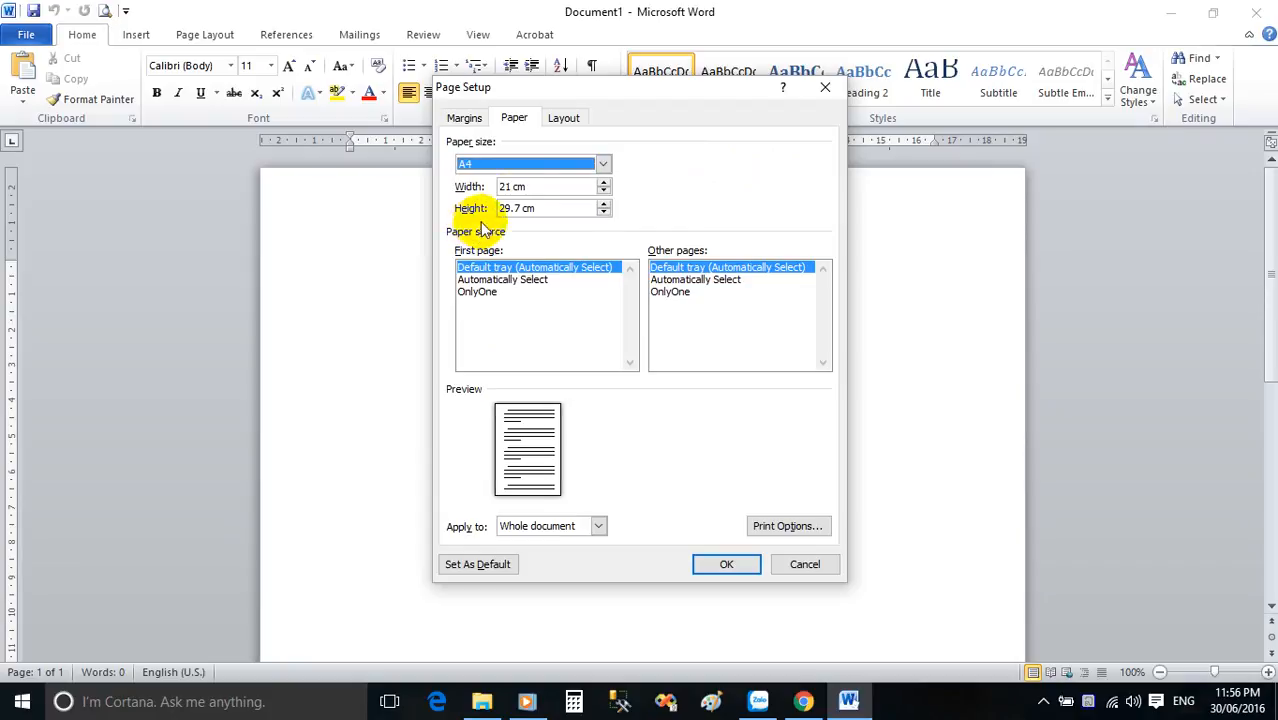
left_click(723, 562)
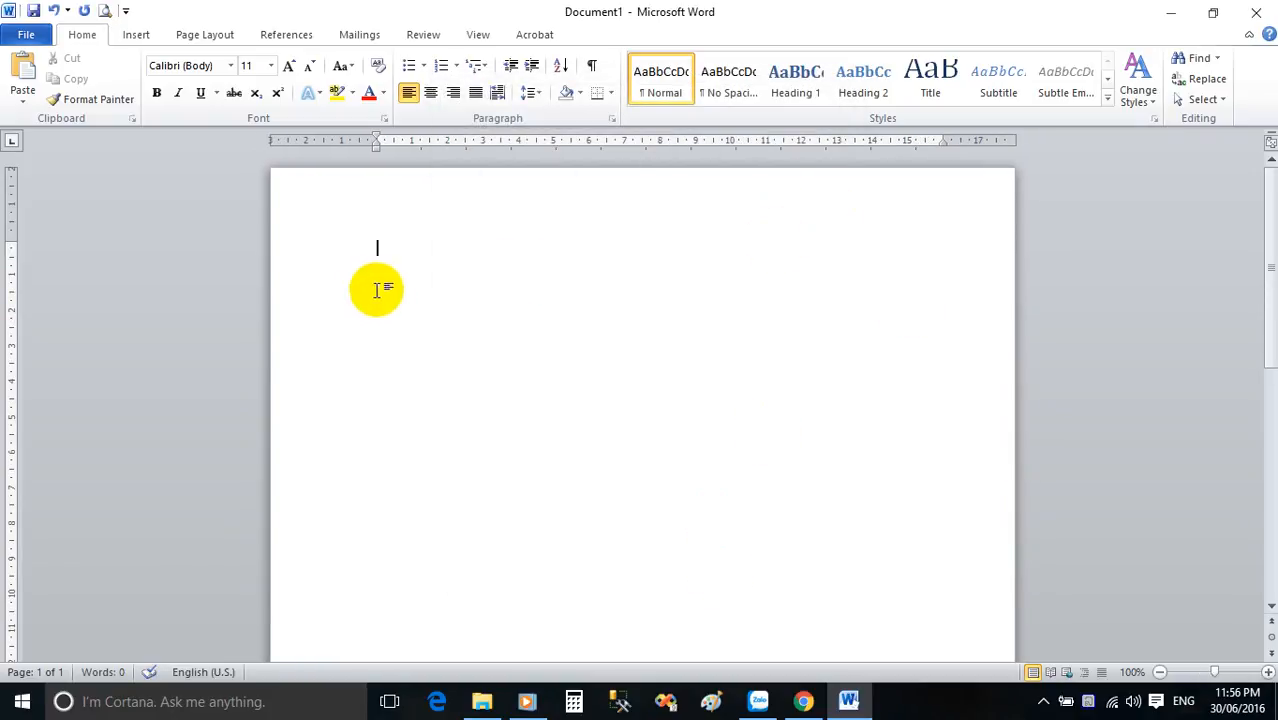
Format the first line of the document as centred, bold Phetsarath OT at size 14.
scroll(390, 280, "down", 1)
scroll(626, 418, "down", 9)
scroll(626, 418, "up", 10)
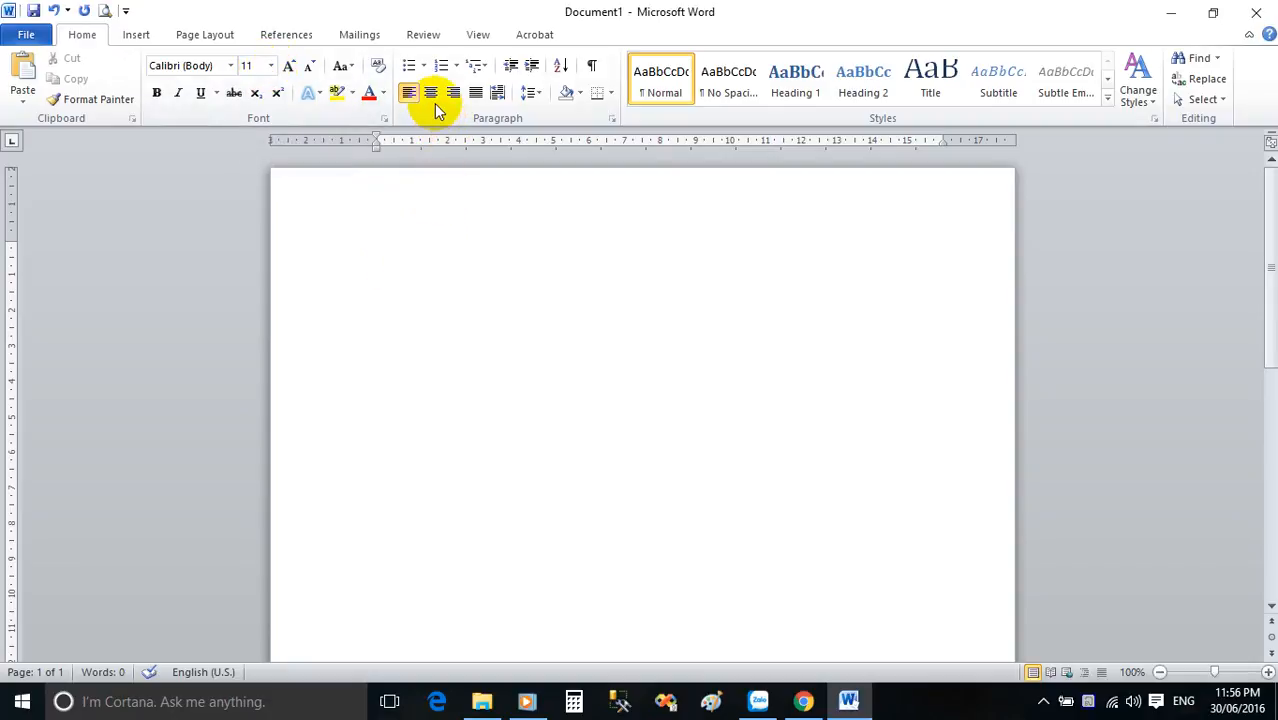
left_click(229, 66)
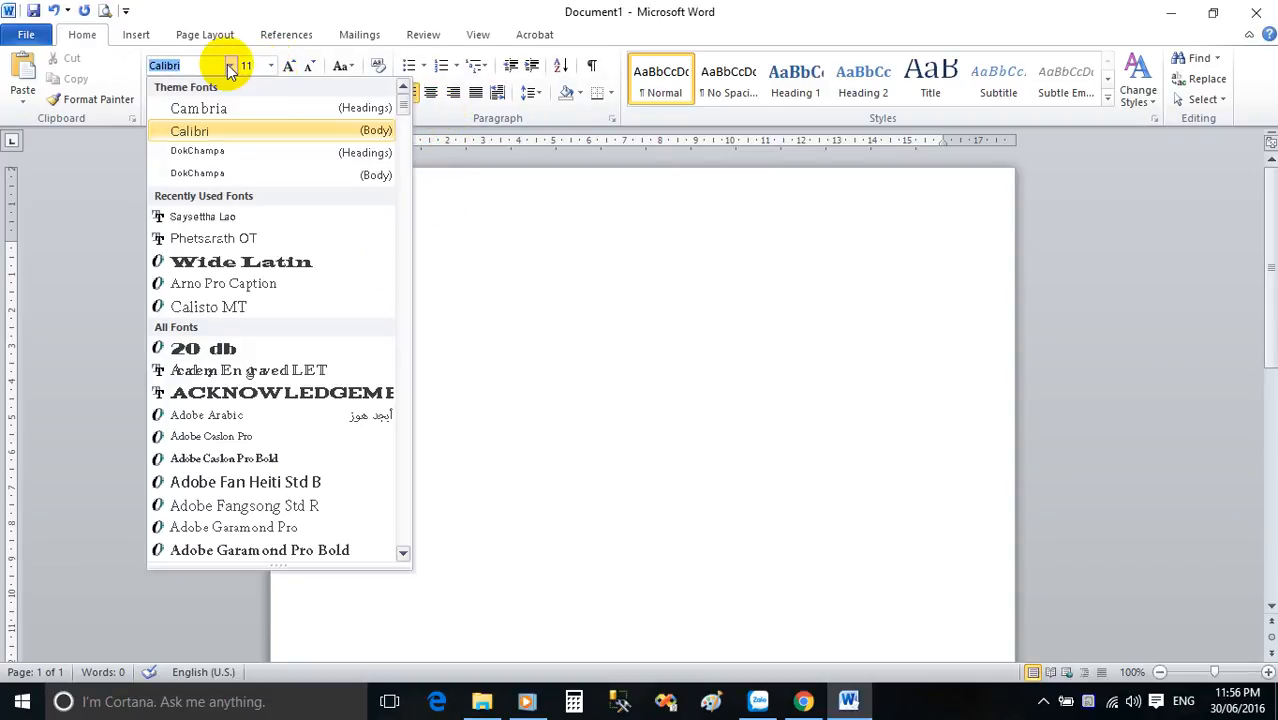
left_click(236, 244)
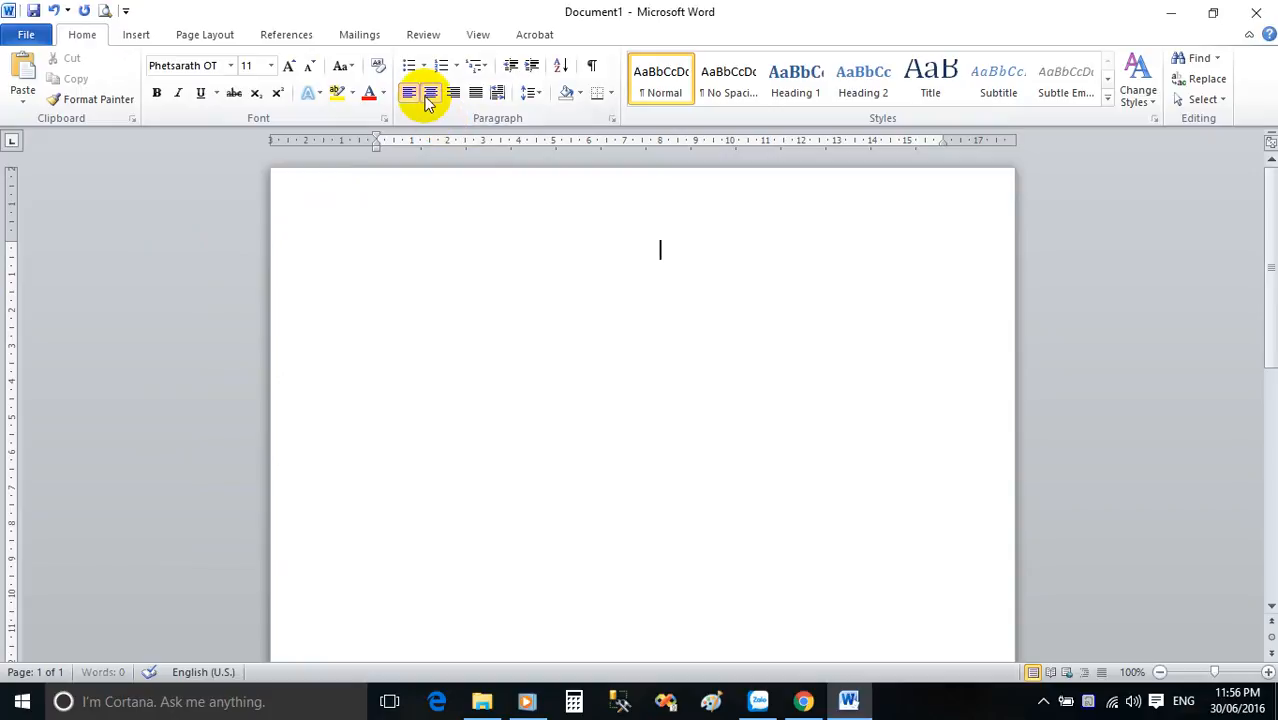
left_click(269, 66)
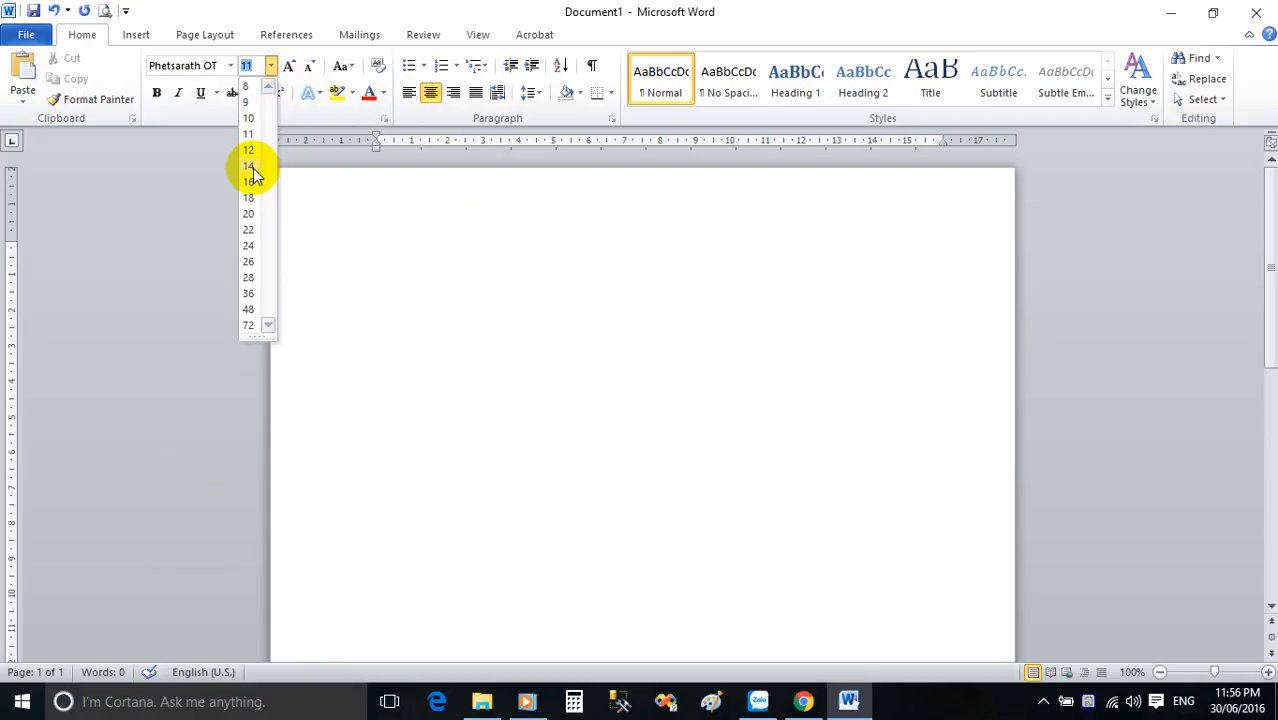
left_click(250, 166)
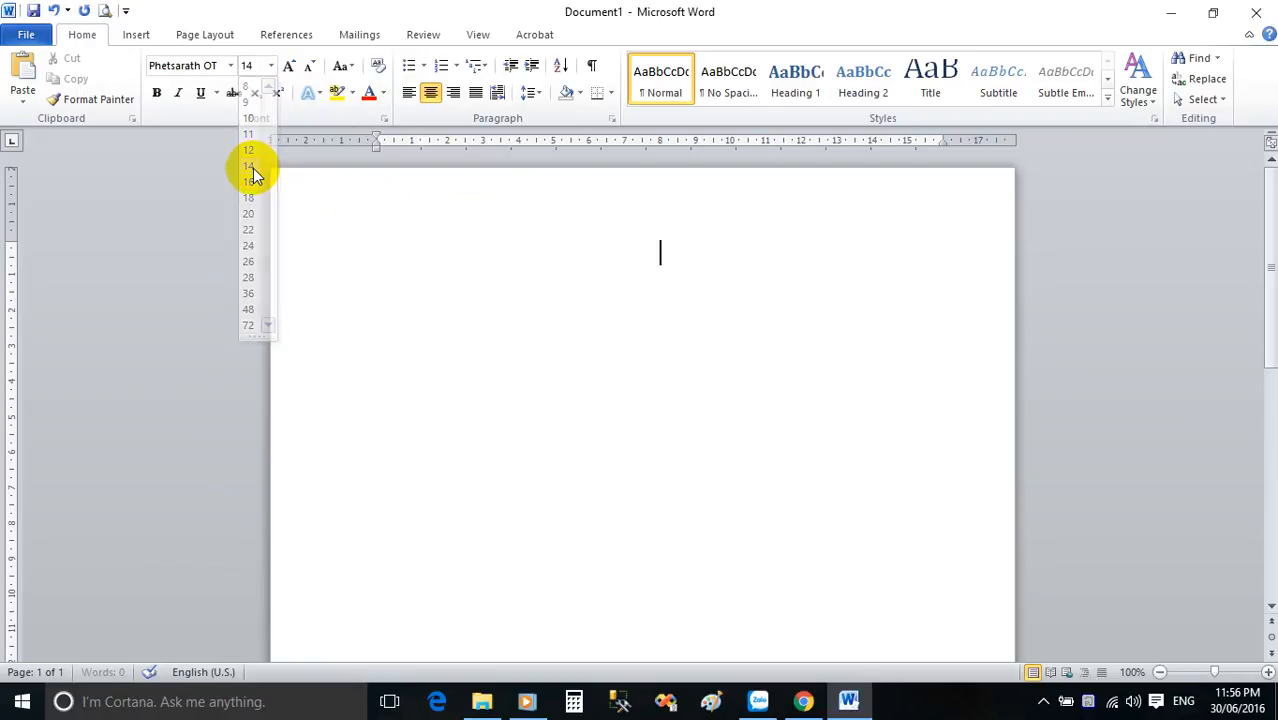
left_click(165, 100)
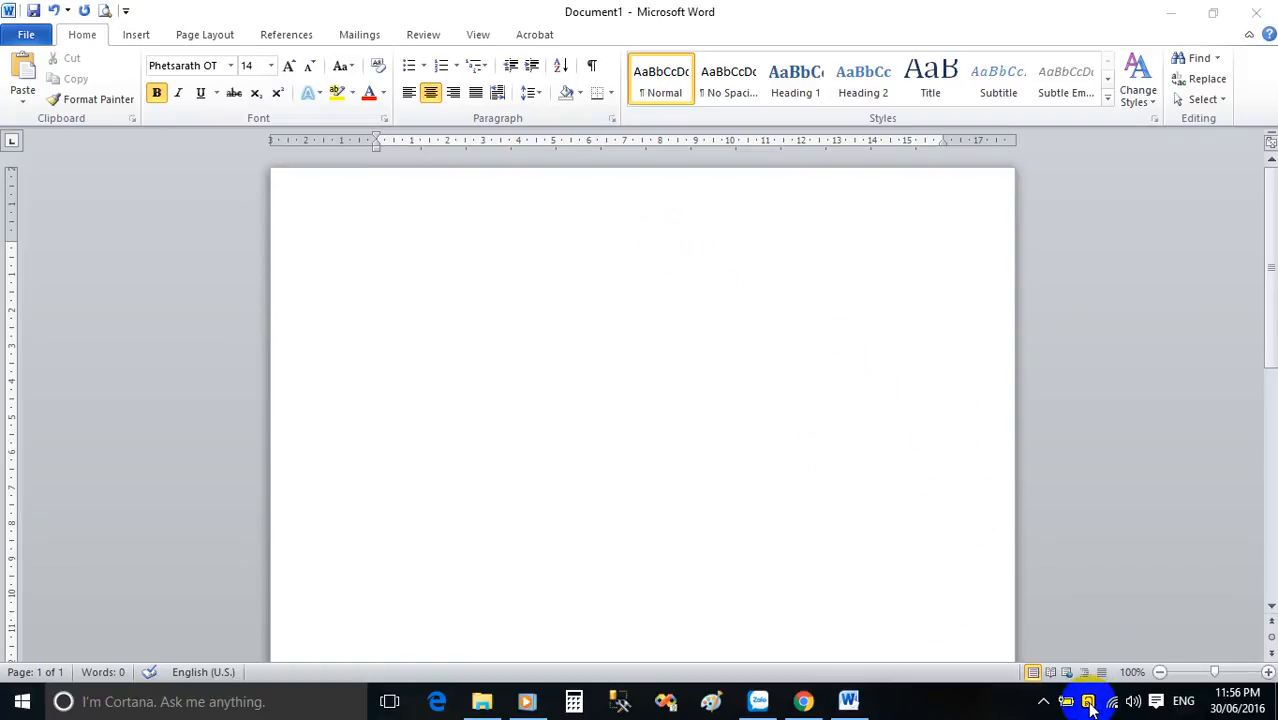
Check the LaoKey font codes against the available document fonts and choose Unicode as the font code.
left_click(1090, 704)
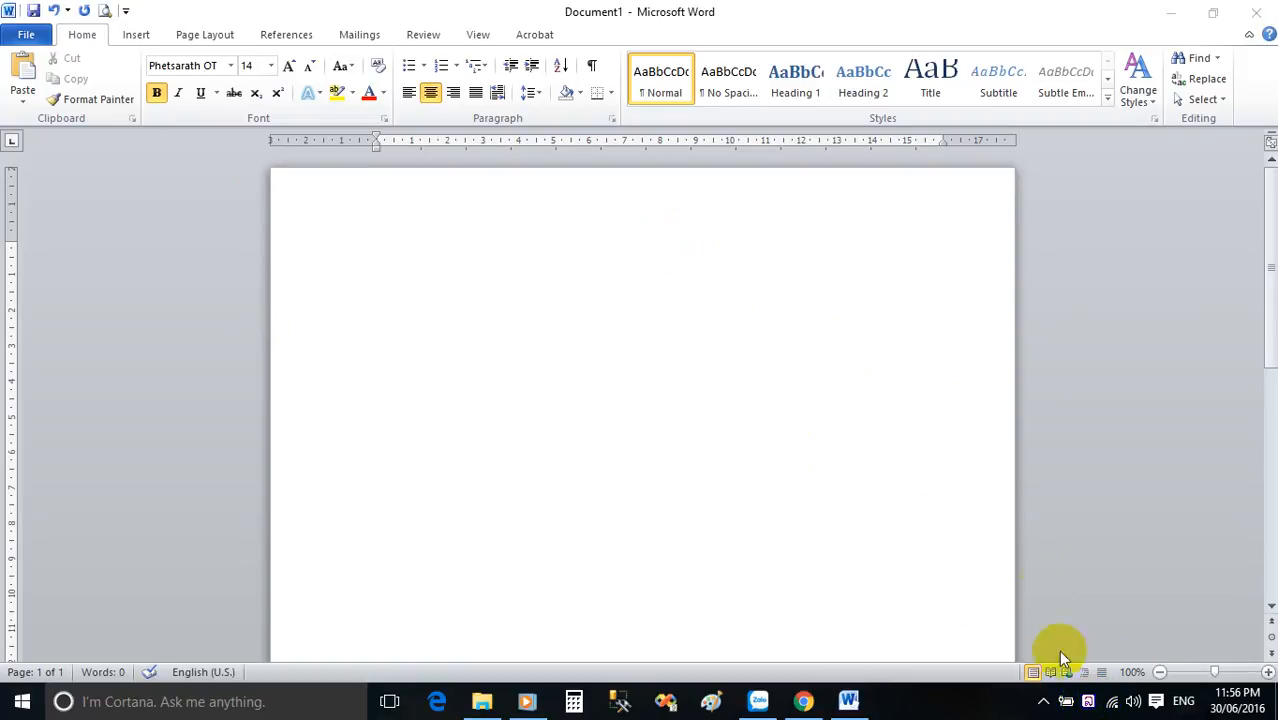
right_click(1088, 703)
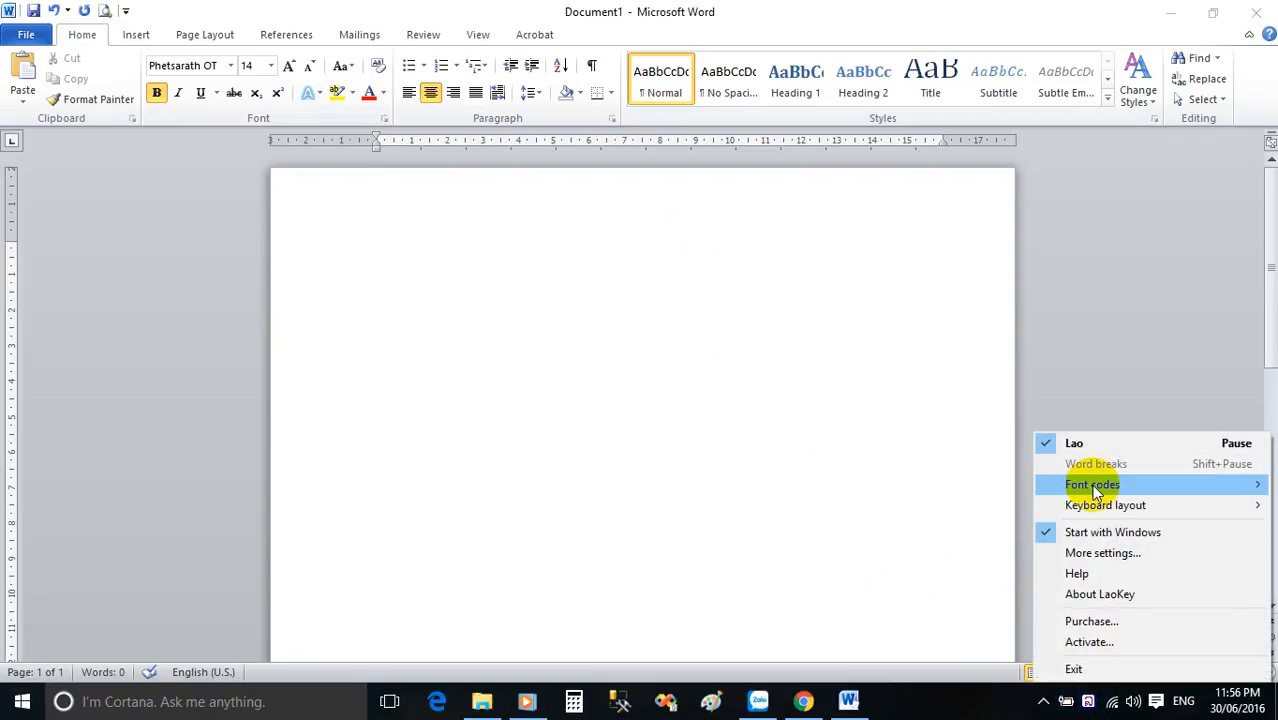
mouse_move(1093, 485)
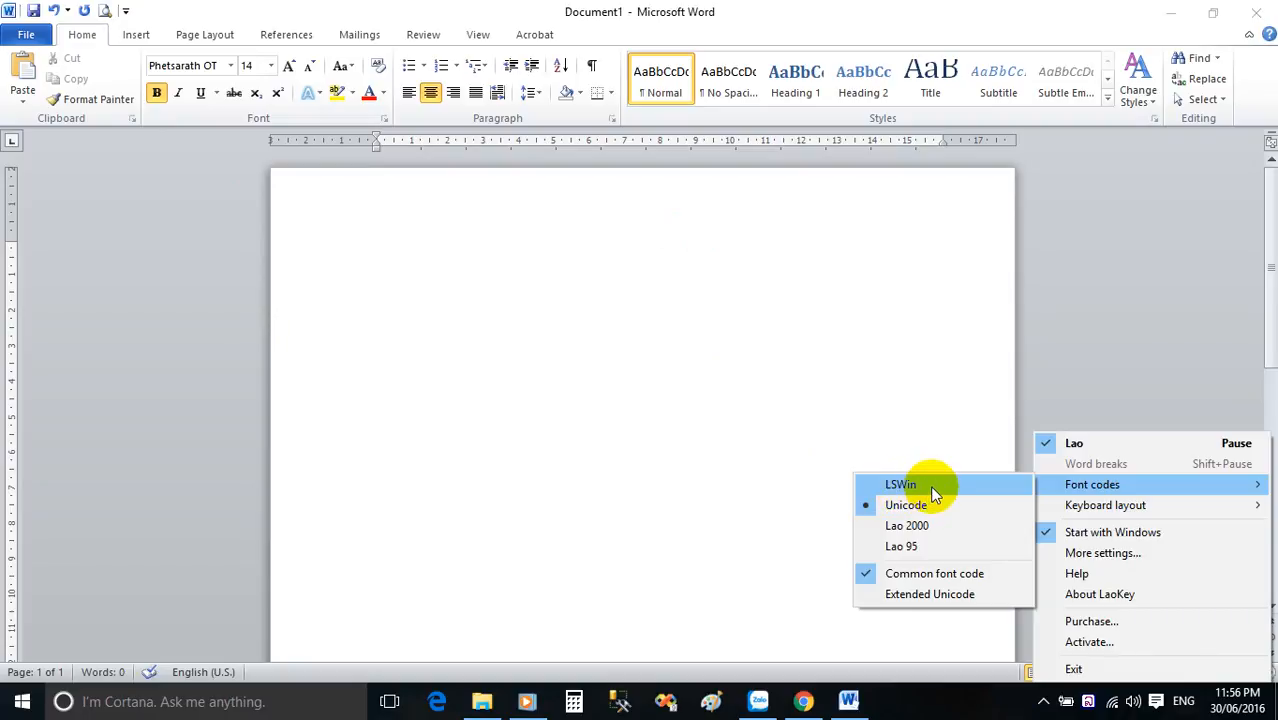
left_click(231, 66)
left_click(231, 66)
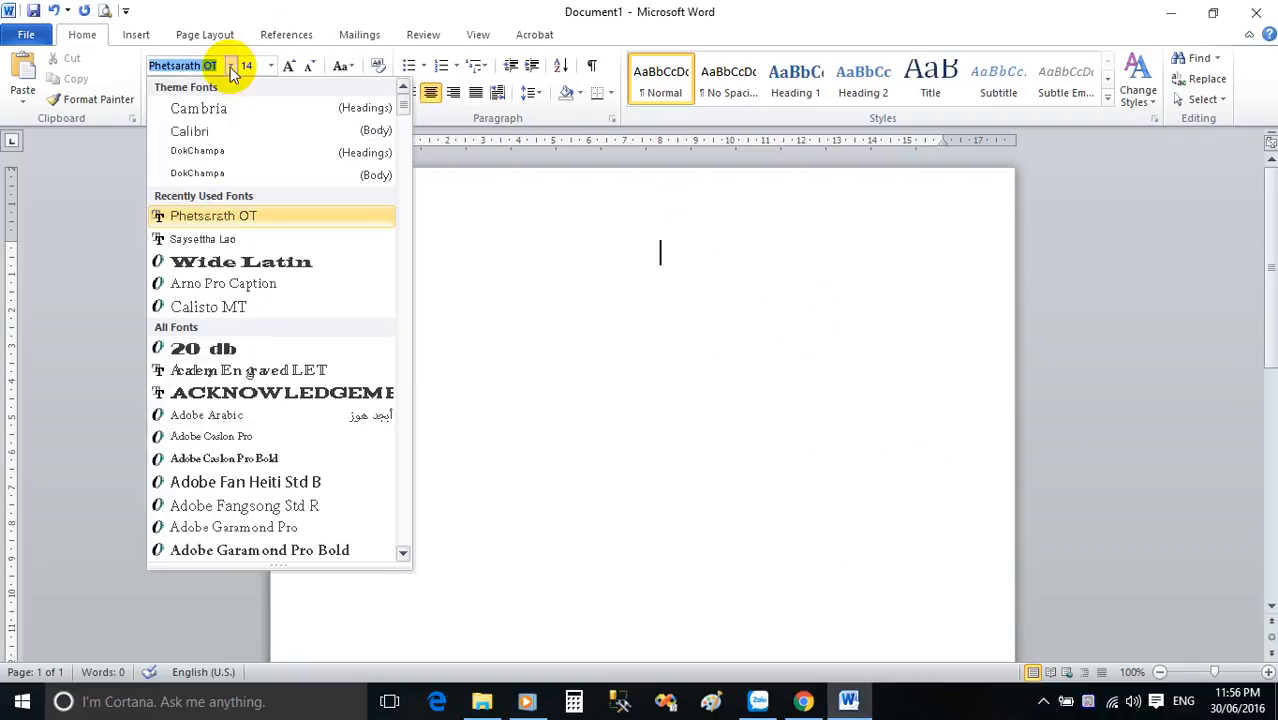
left_click_drag(412, 100, 399, 140)
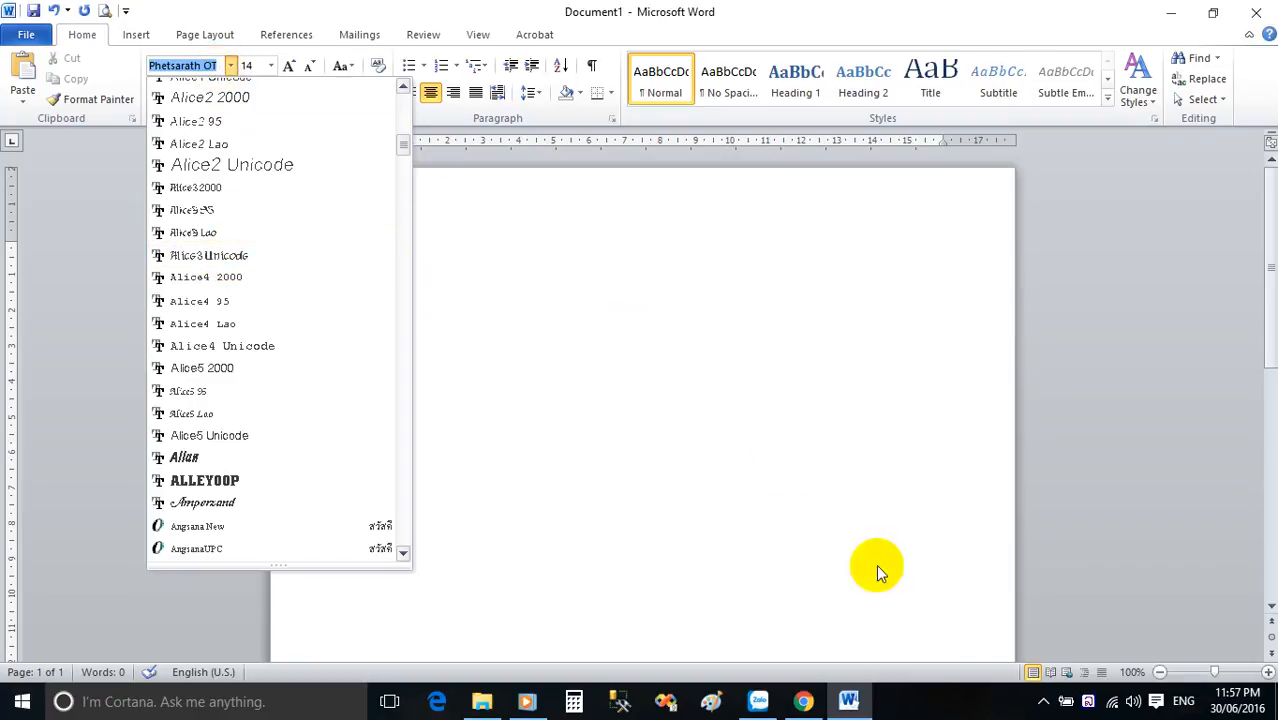
right_click(1090, 705)
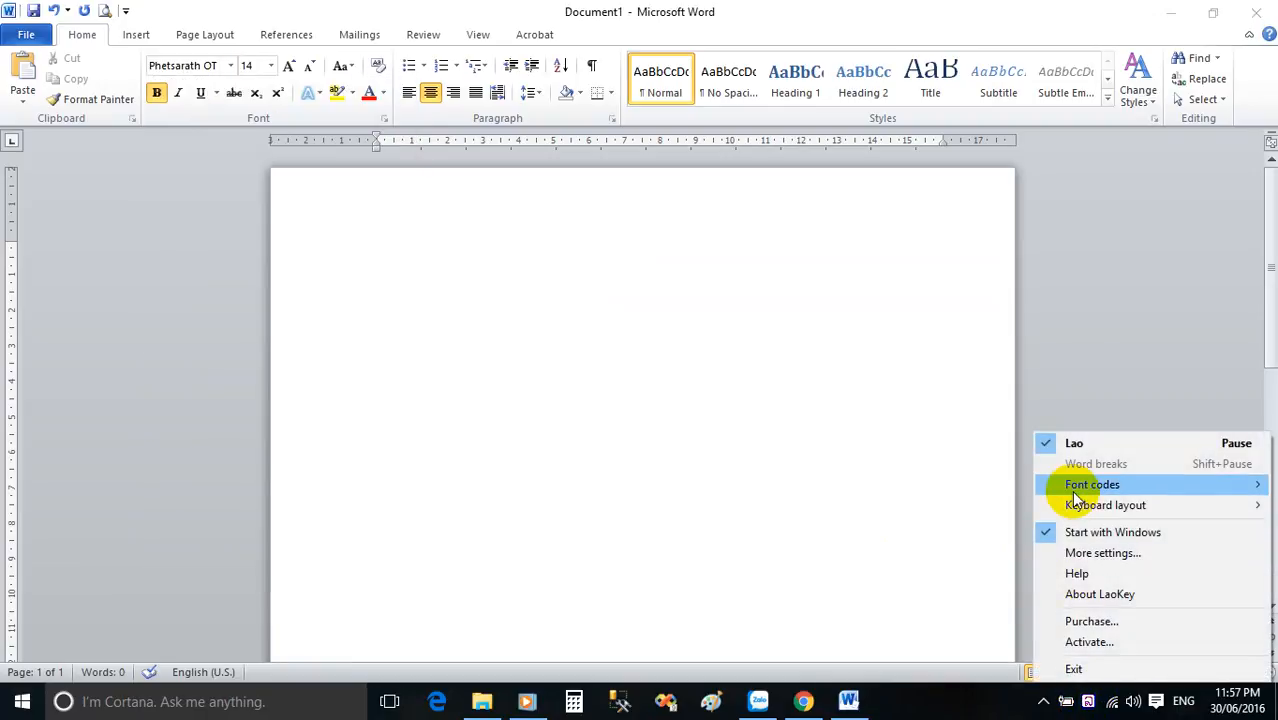
mouse_move(1090, 484)
left_click(948, 510)
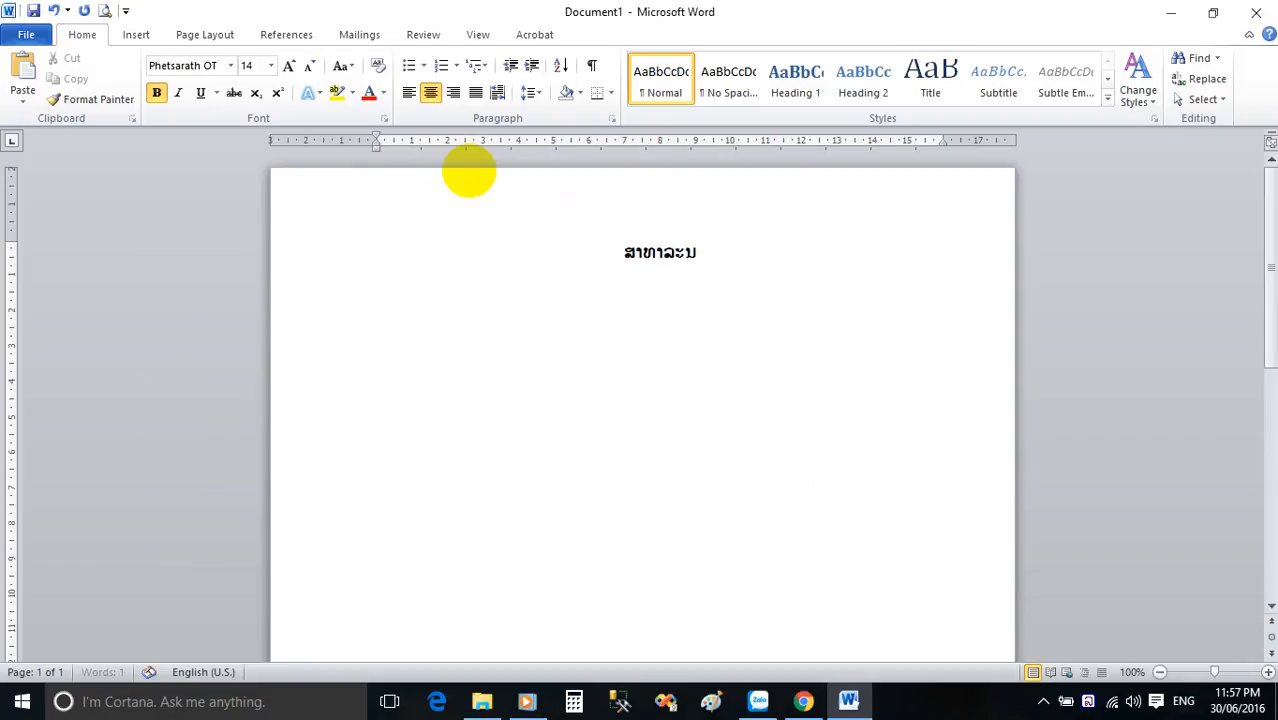
Enter the first heading line as "ສາທາລະນະລັດ ປະຊາທິປະໄຕ ປະຊາຊົນລາວ".
type("ະຊາ")
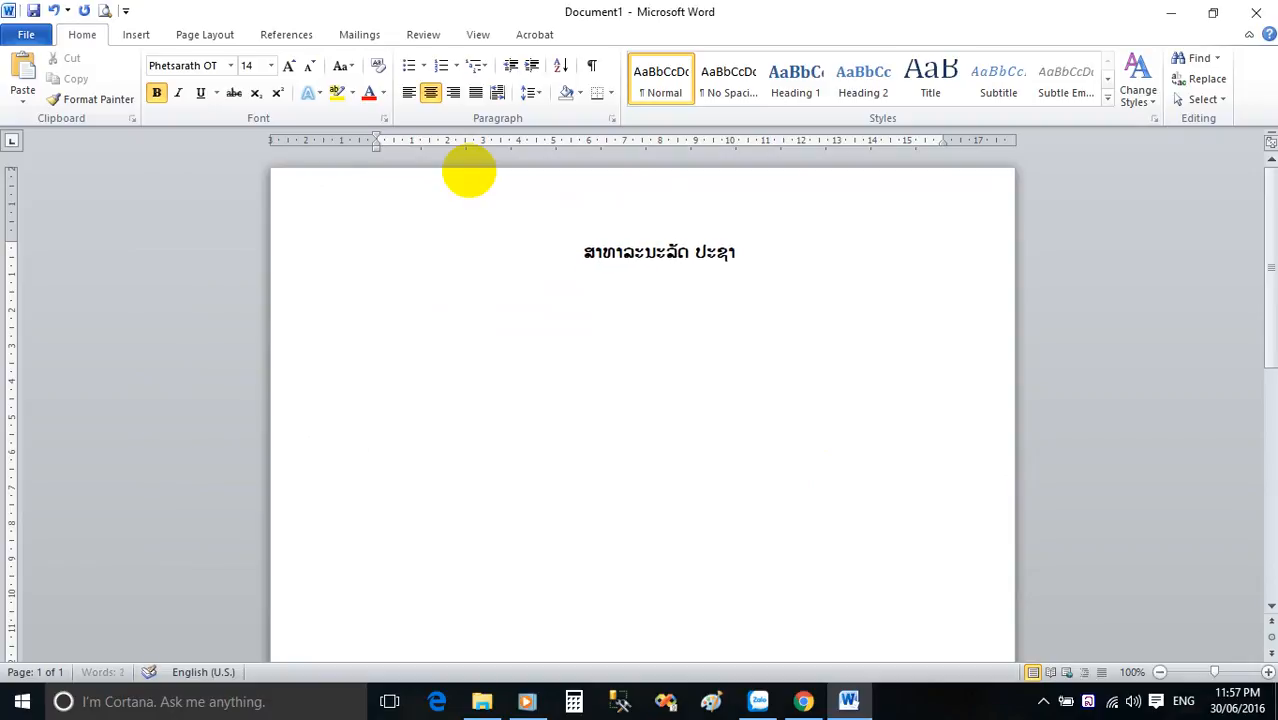
type("ທິປະຕໄ")
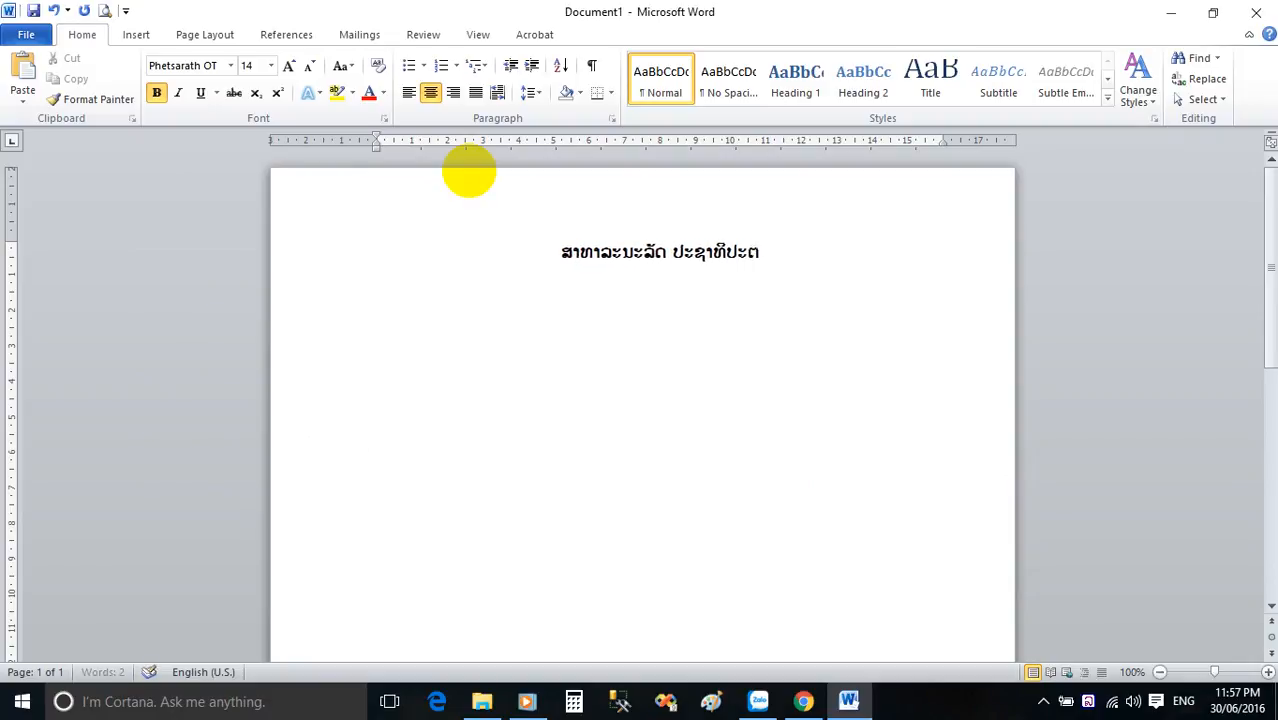
key("BackSpace")
key("BackSpace")
type("ໄຕ ປະຊ")
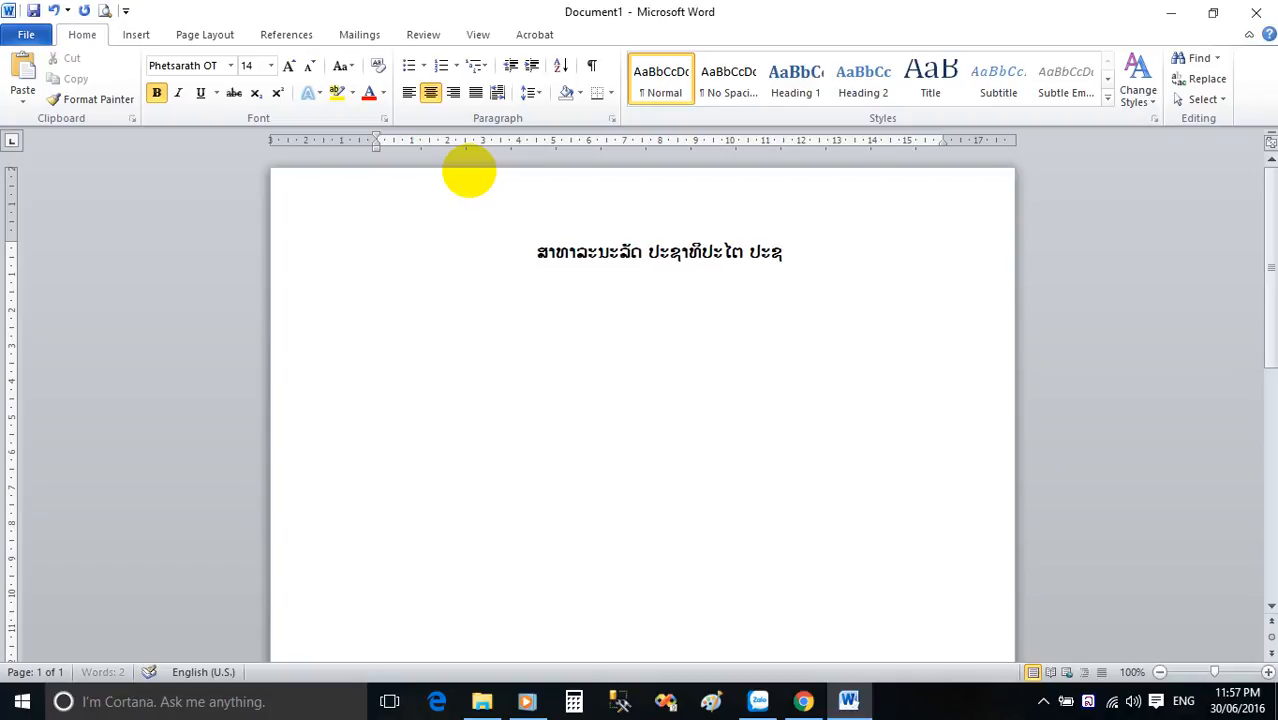
type("າຊົນລາວ")
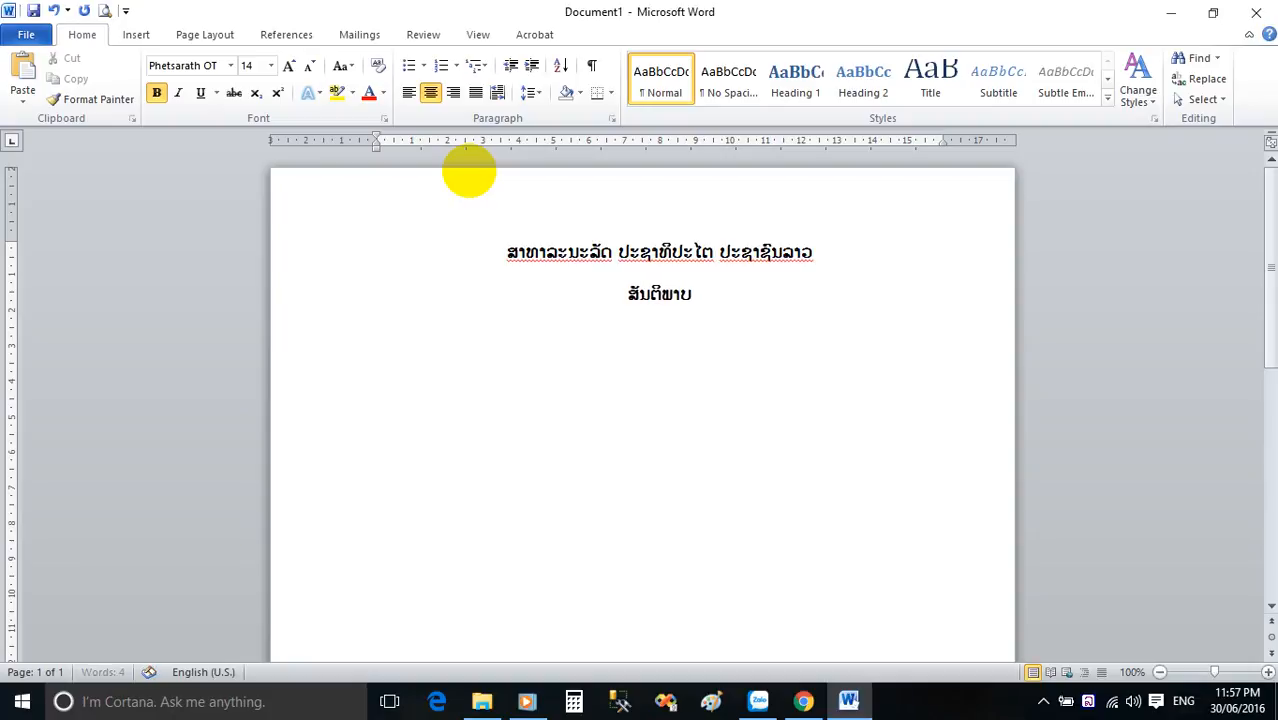
Enter the second heading line as "ສັນຕິພາບ ເອກະລາດ ປະຊາທິປະໄຕ ເອກະພາບ ວັດທະນະຖາວອນ".
type("ລາດ")
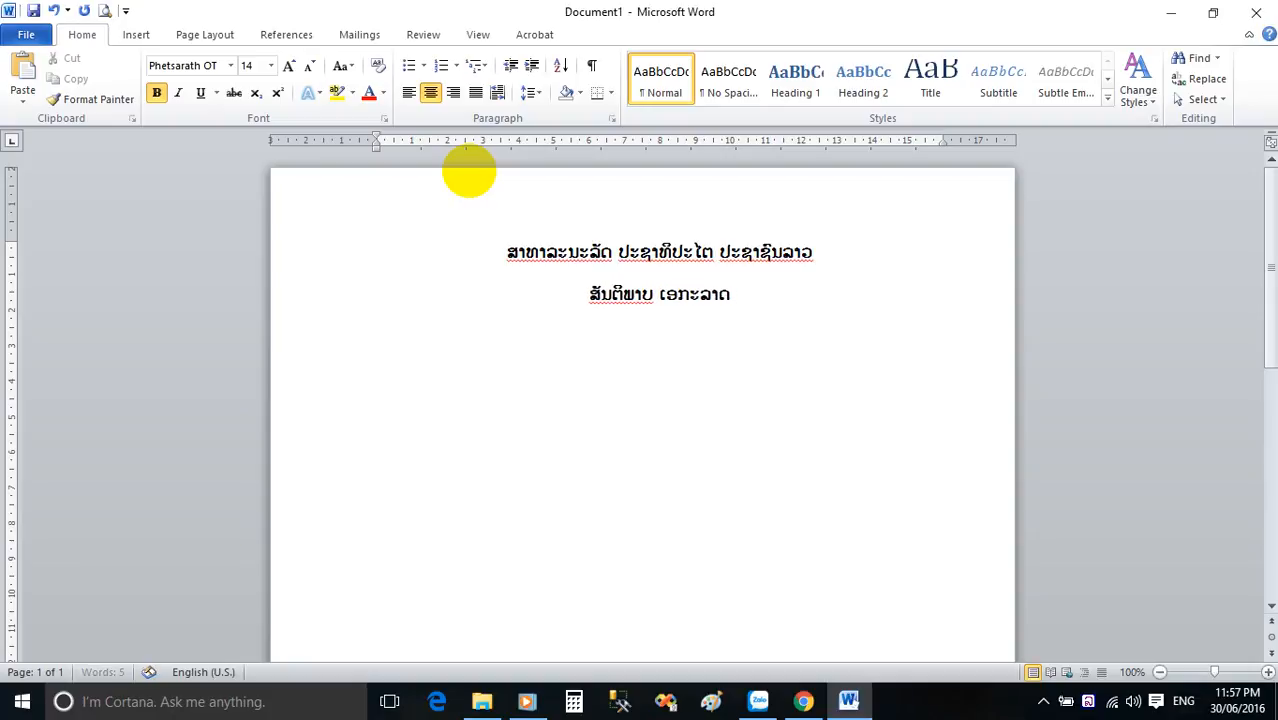
type(" ປະຊາທິປະໄຕ")
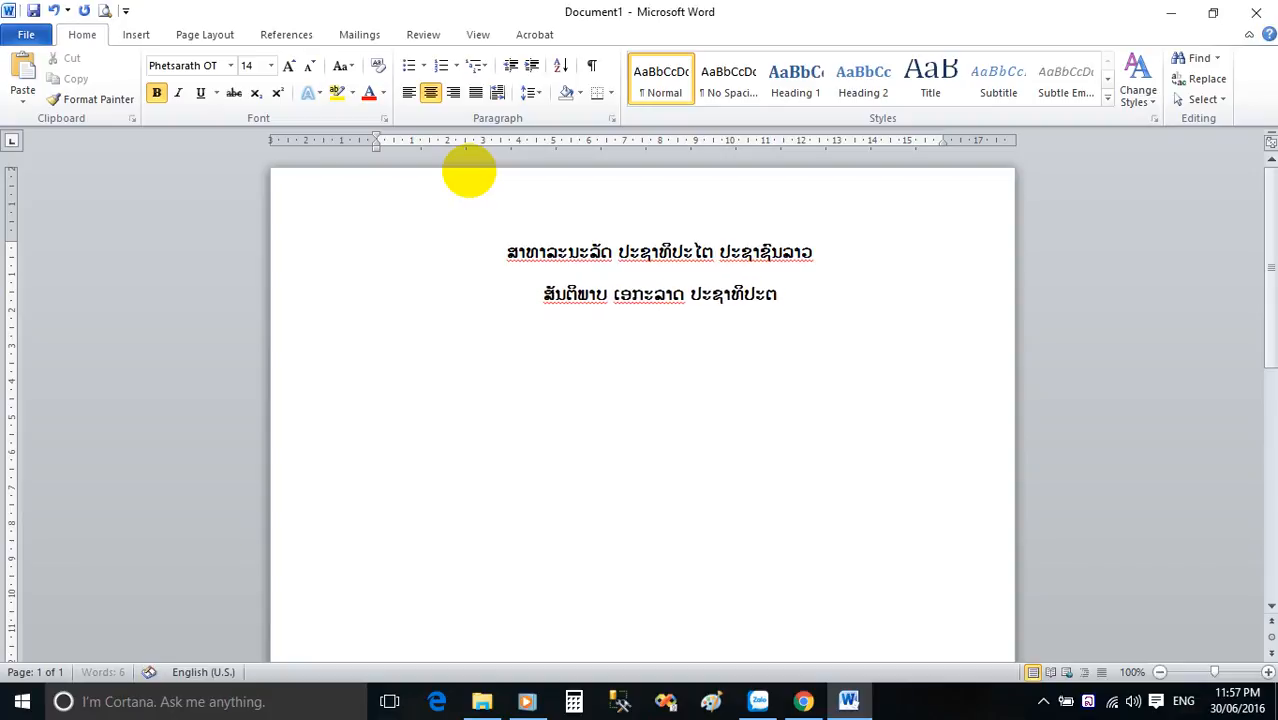
type(" ເ")
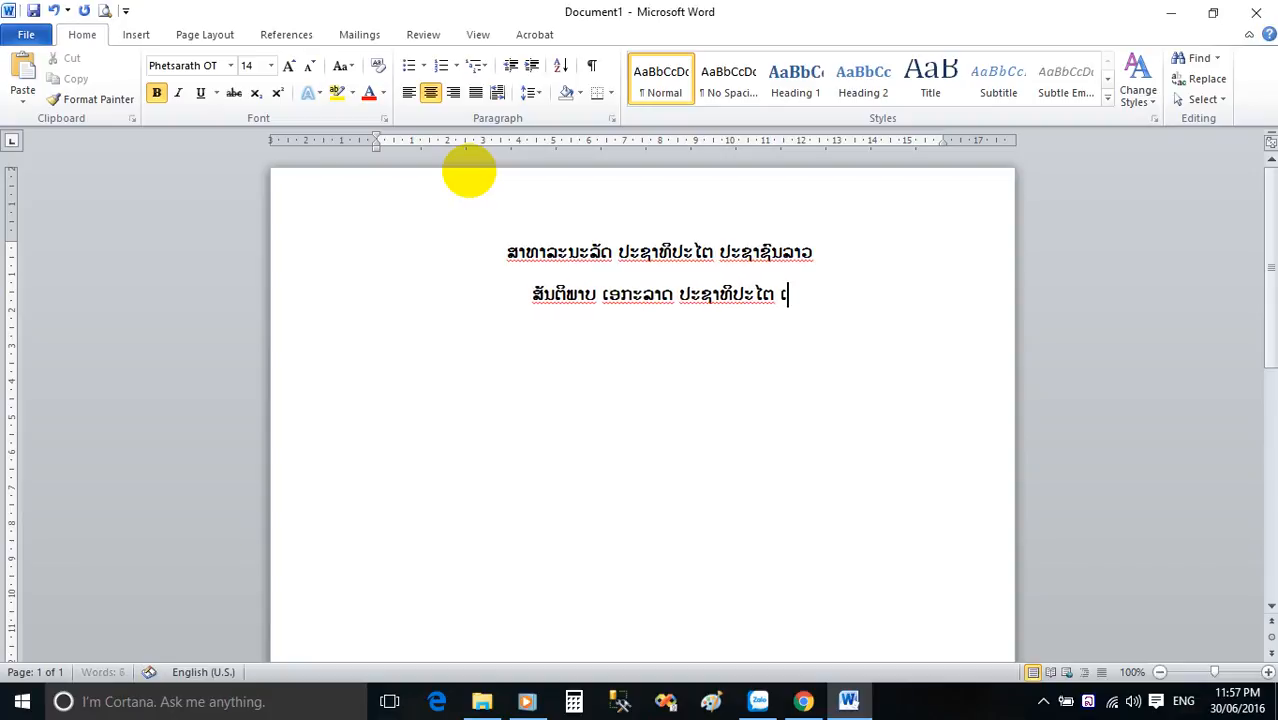
type("ປກະພາບ ວັທ")
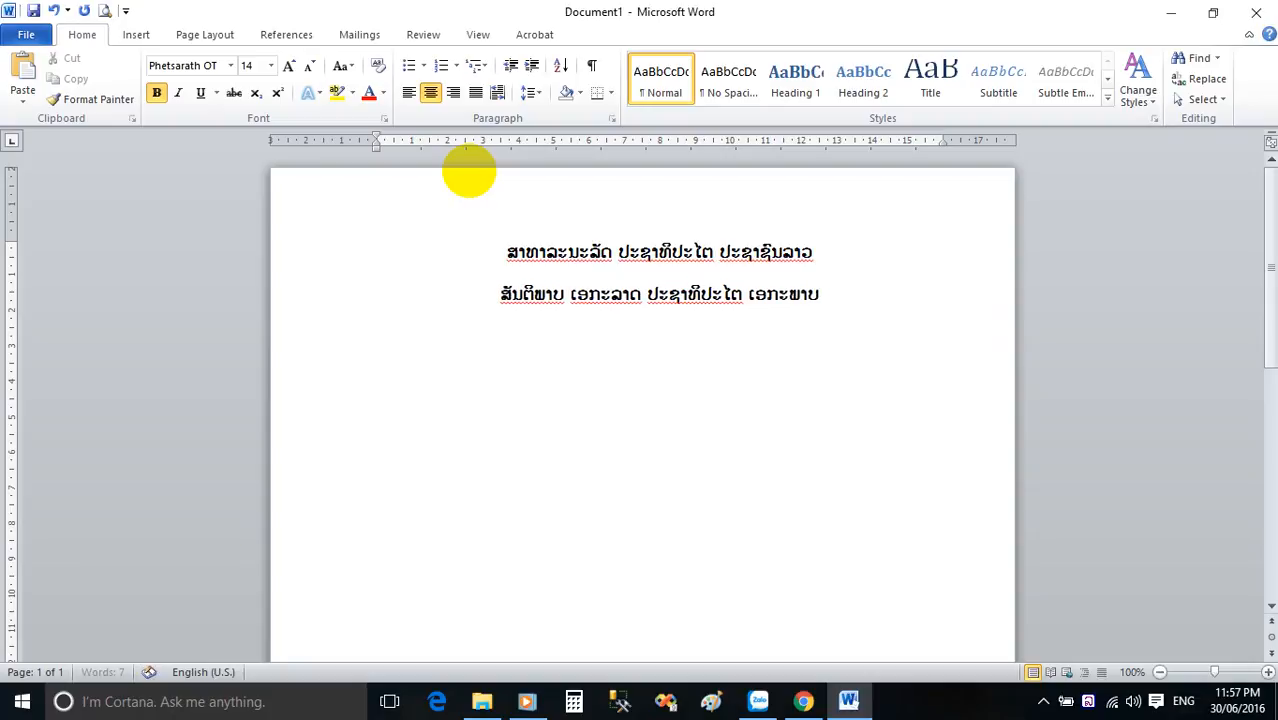
key("BackSpace")
type("ດທະນ")
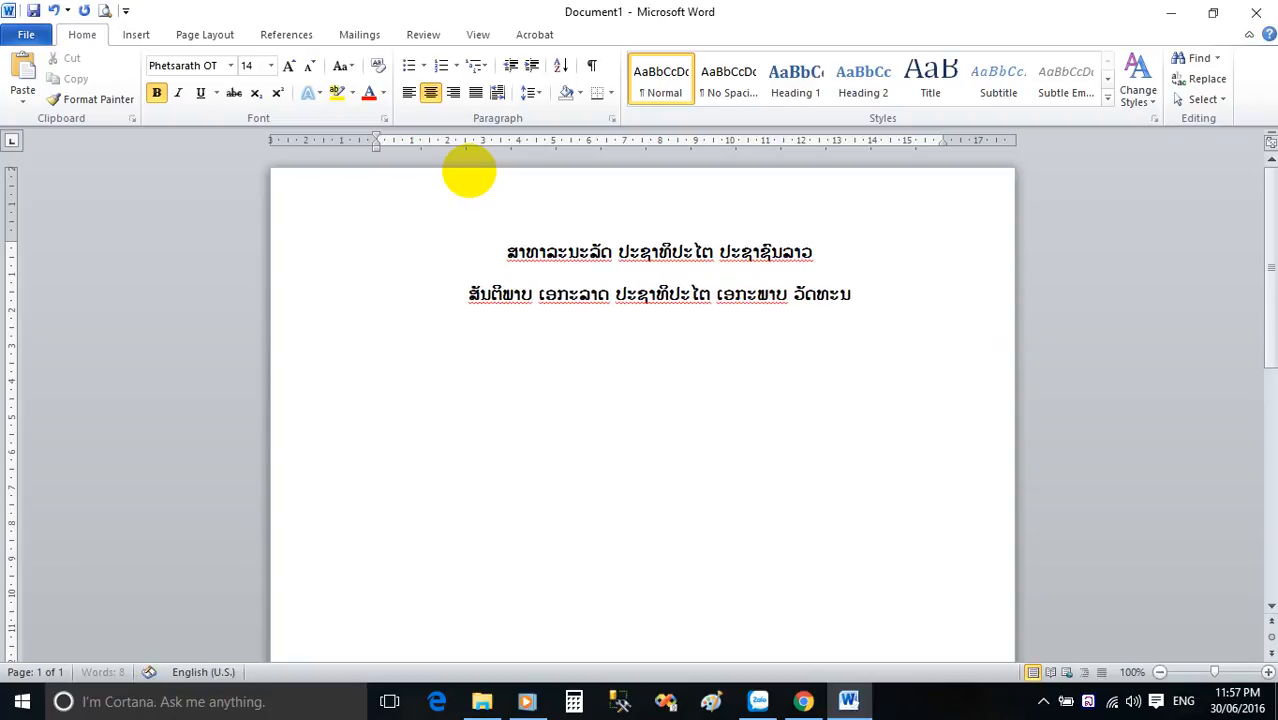
type("ະຖາວອນ")
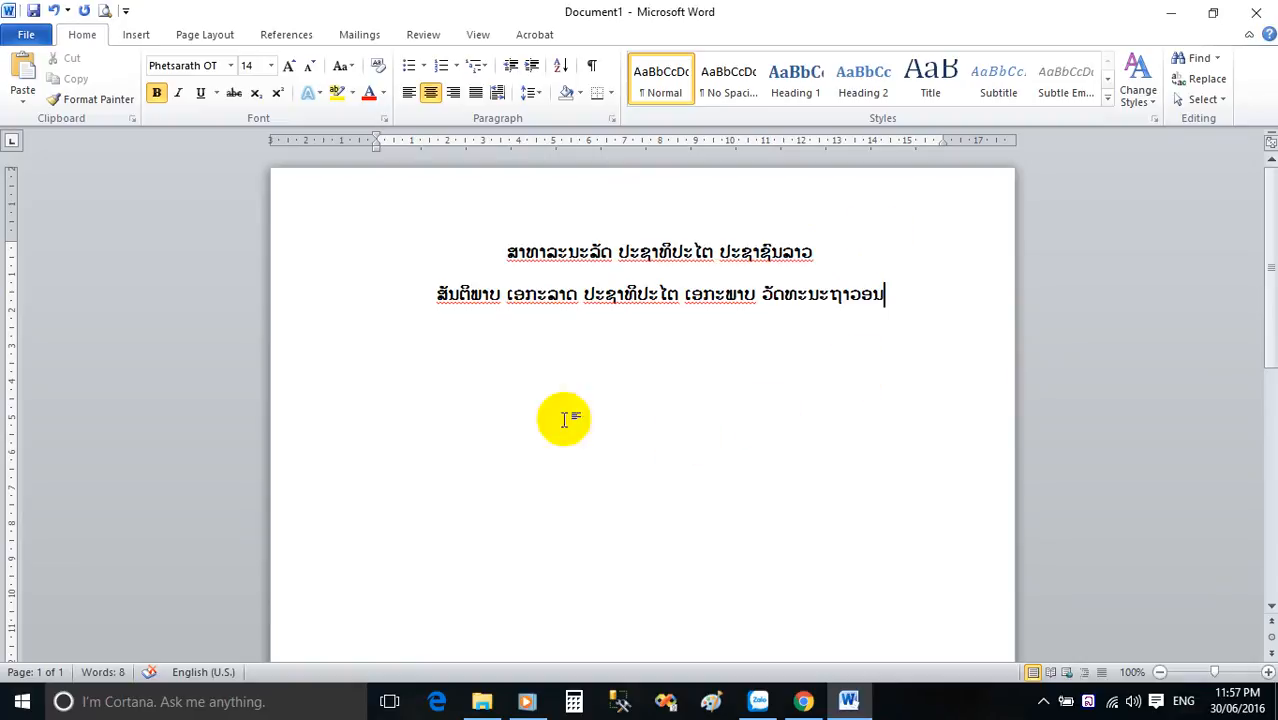
double_click(862, 292)
left_click(893, 294)
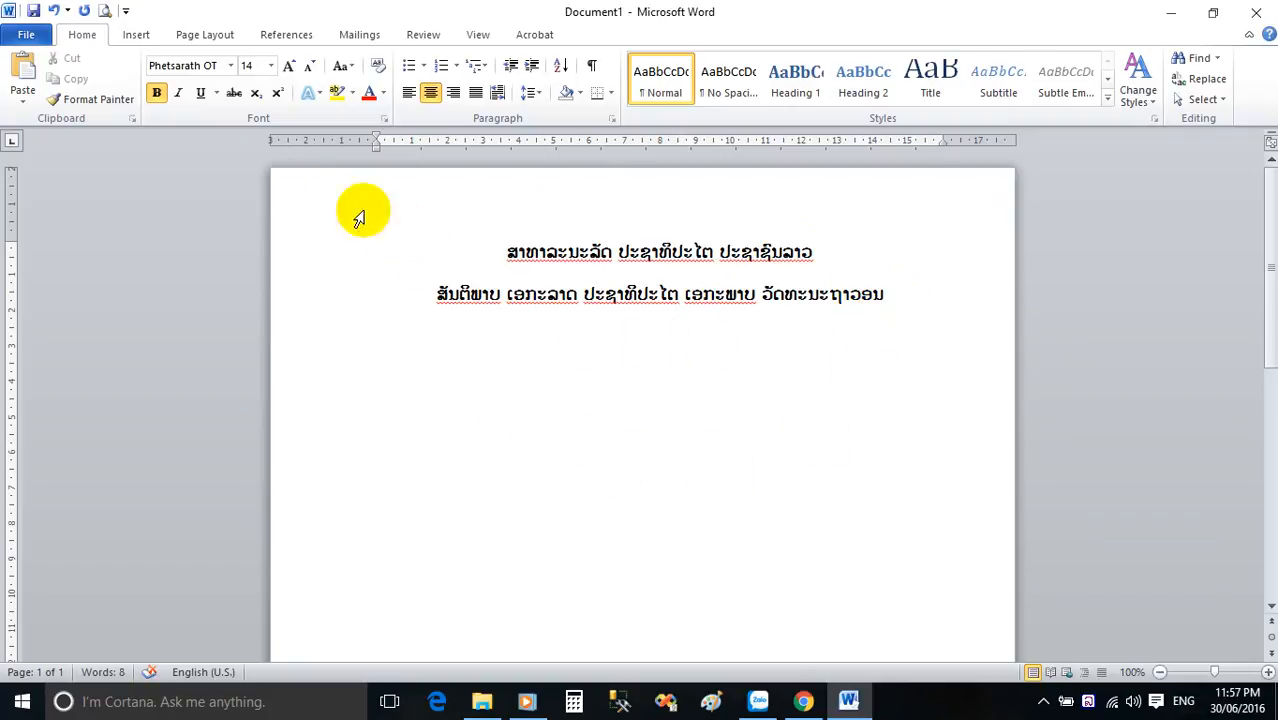
double_click(859, 300)
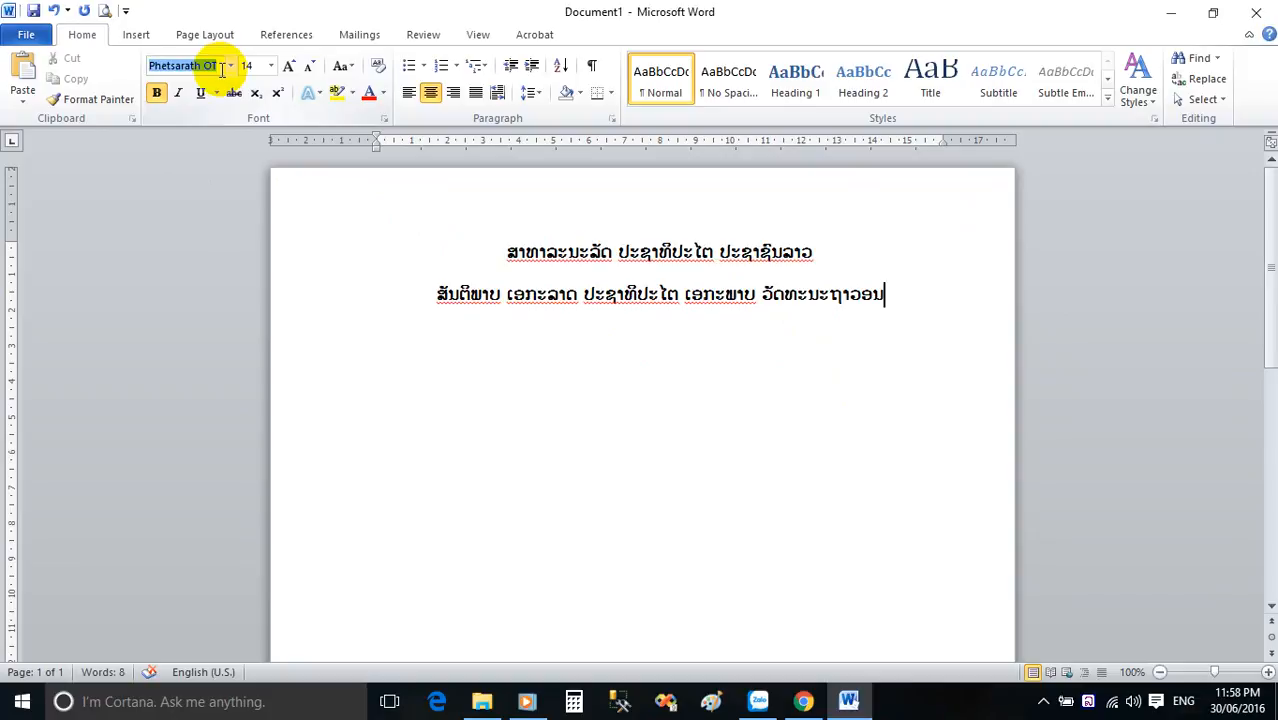
Set the font size of both heading lines to 12.
left_click_drag(886, 297, 502, 252)
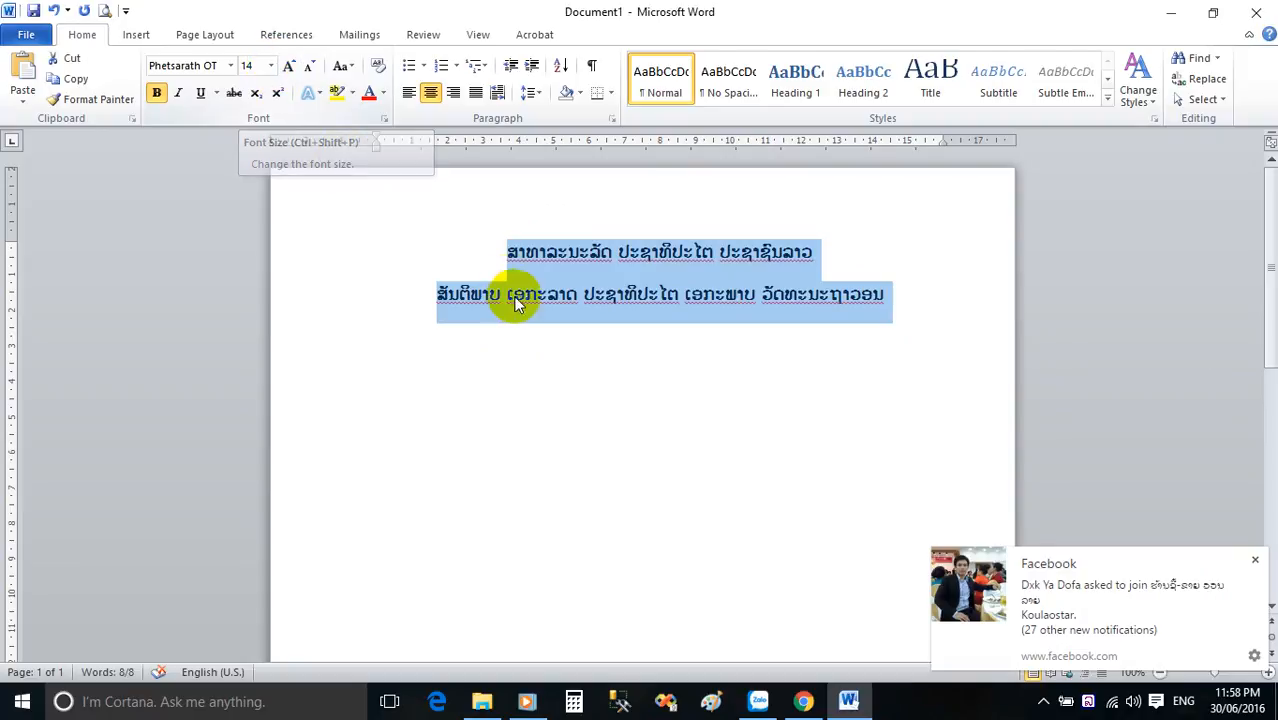
left_click(269, 66)
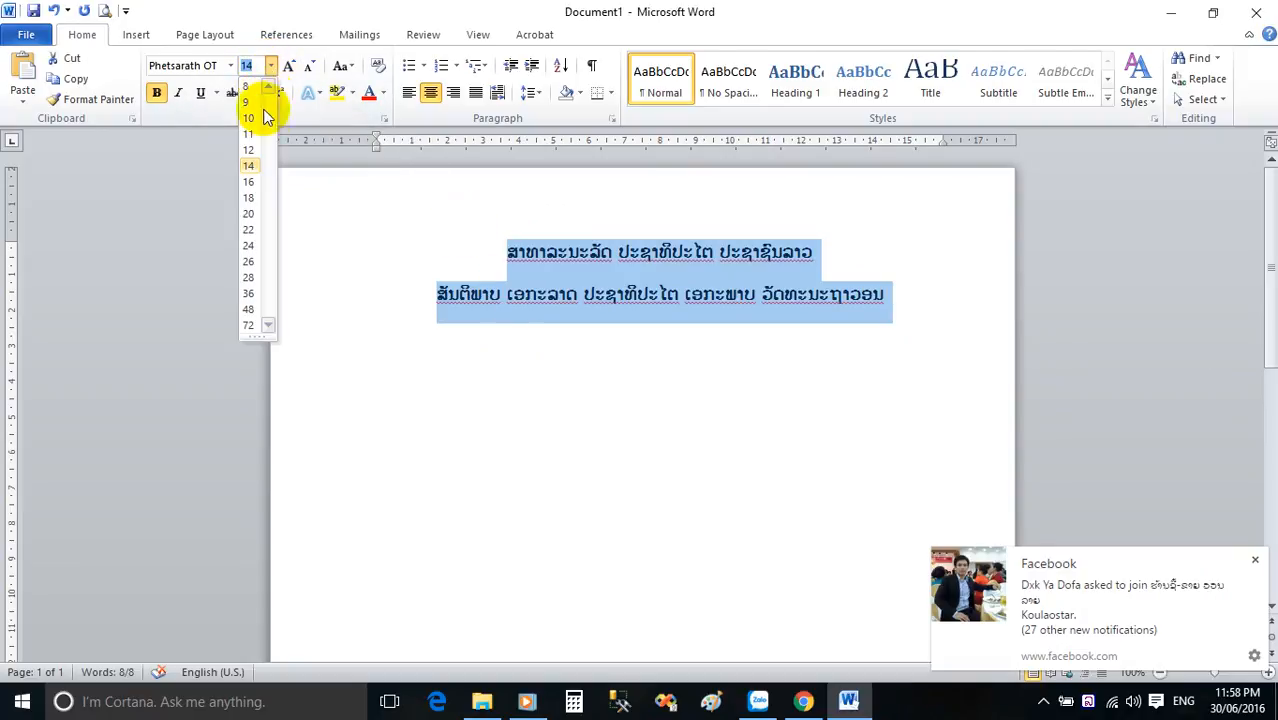
left_click(248, 152)
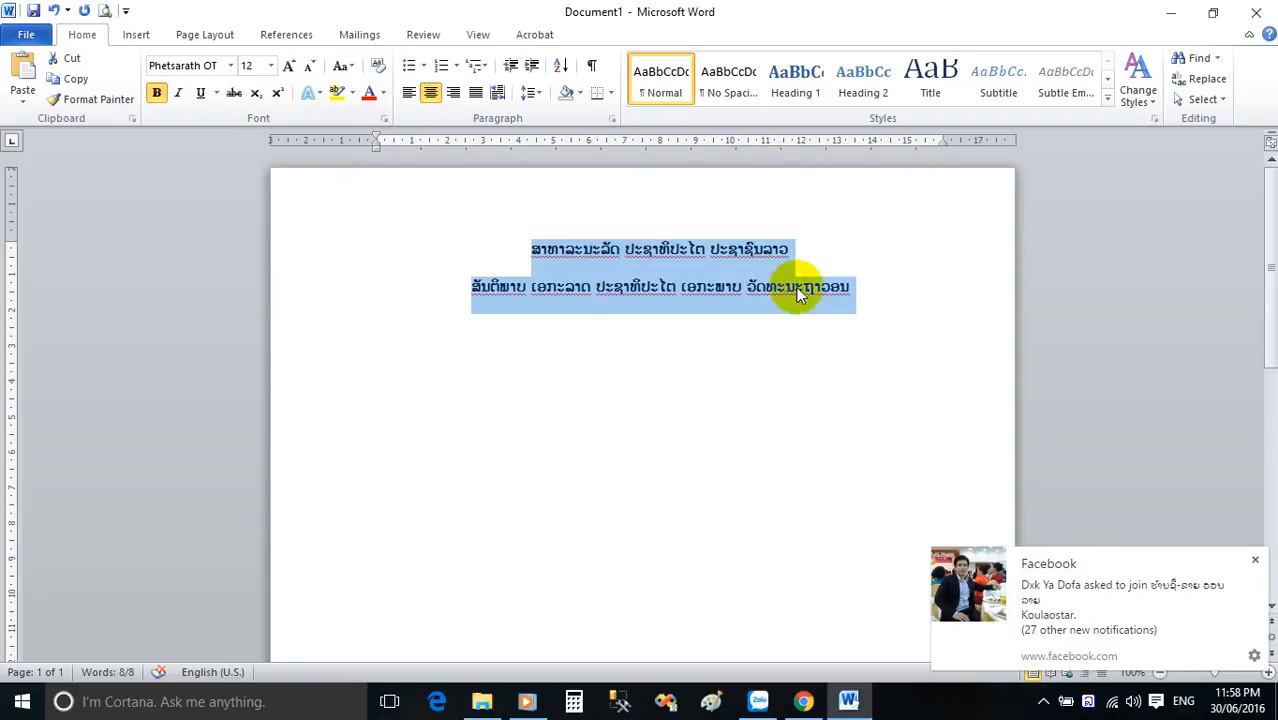
left_click(863, 293)
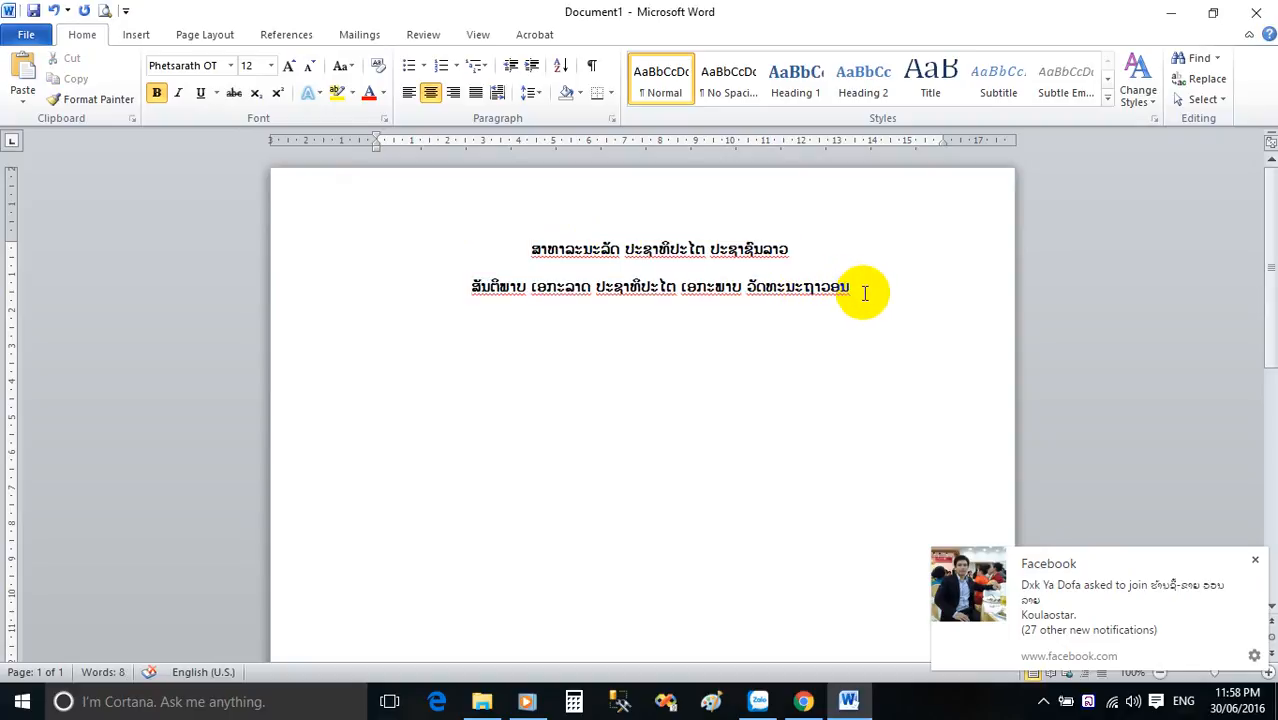
Add a non-bold third line below the heading reading "ສາທາລະນະລັດ ປະຊາທິປະໄຕ ປະຊາຊົນລາວ".
key("Return")
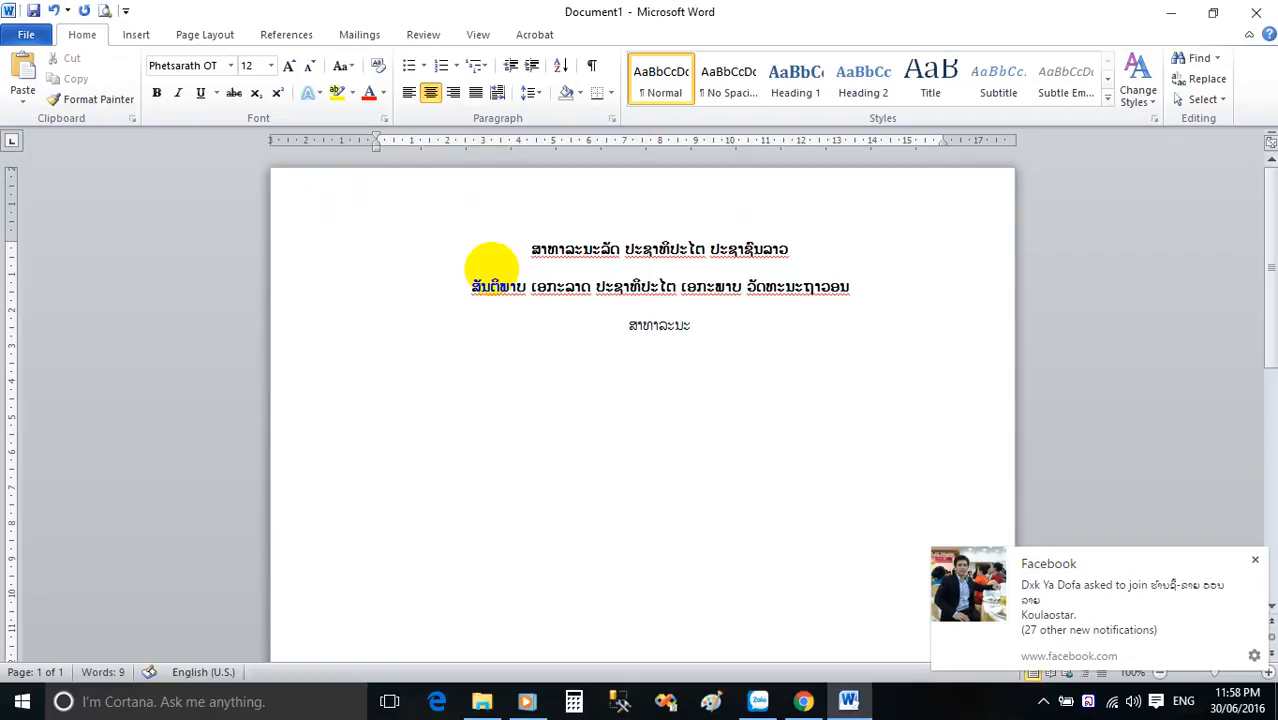
type("ສາທາລະນະລັດ ປະຊາທ")
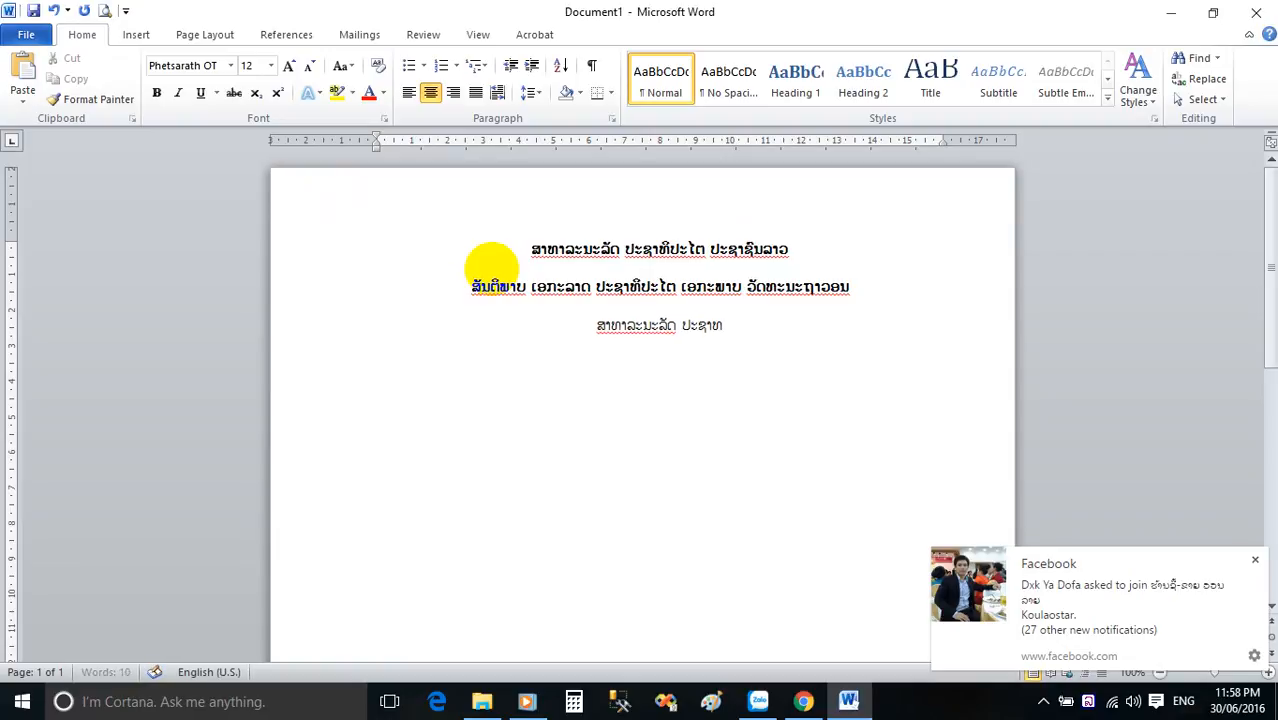
type("ິປະໄ")
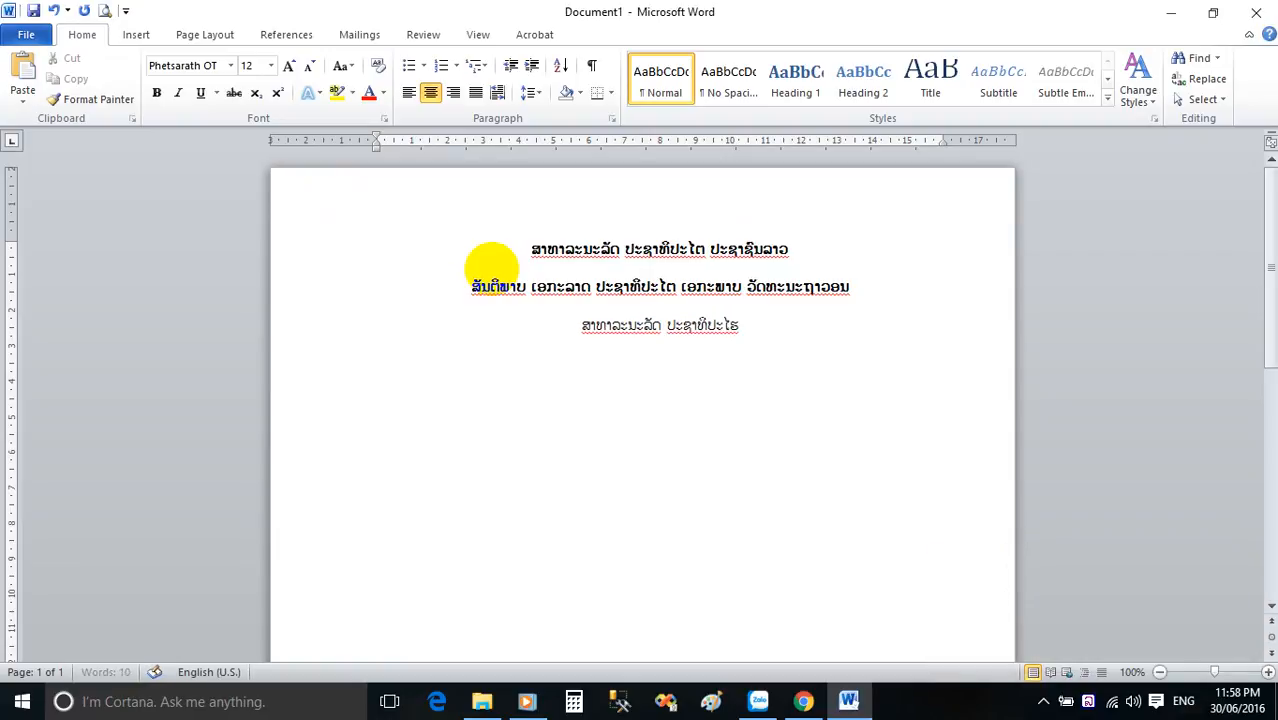
type("ຕ ປະຊາ")
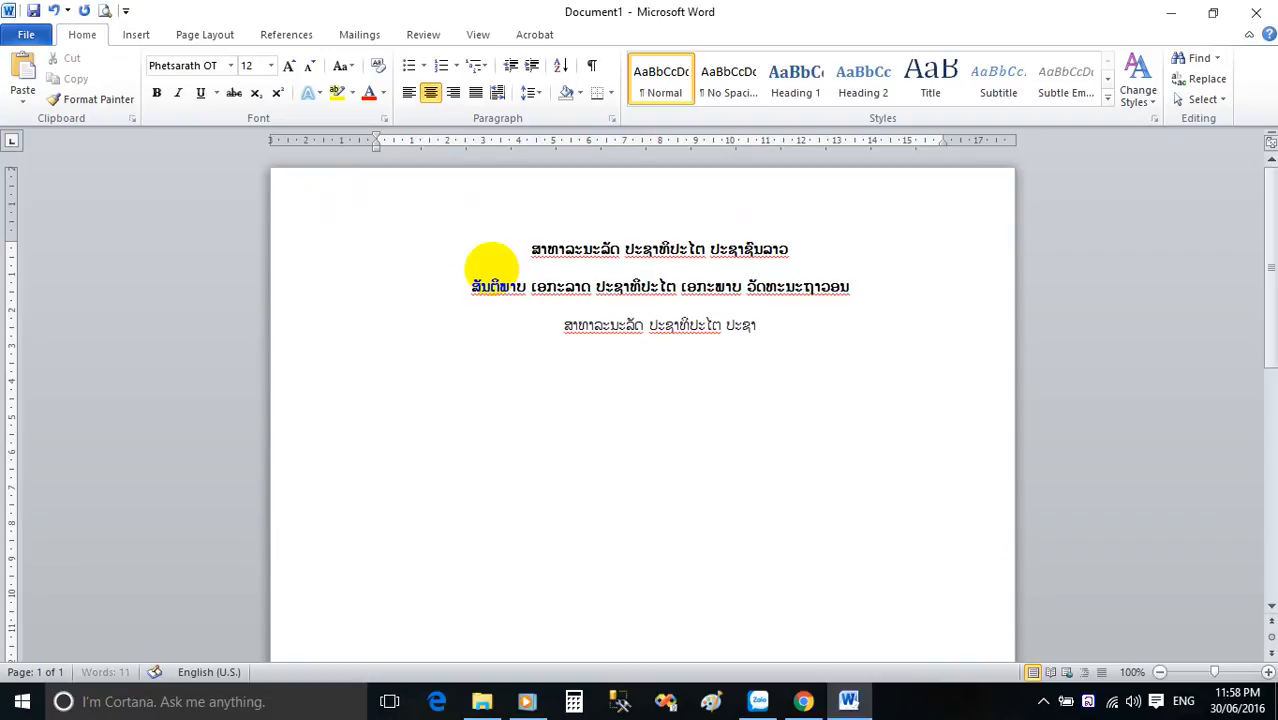
type("ຊົນລາວ")
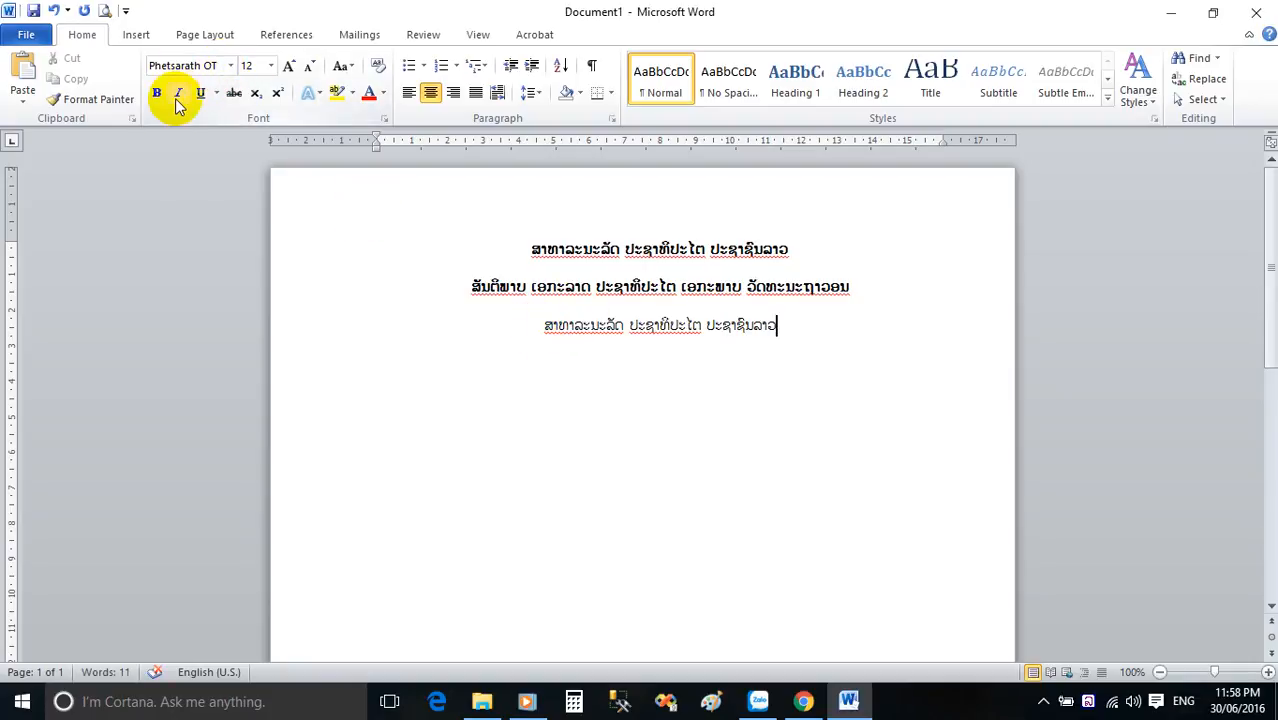
Make the third line italic and underlined, and place the cursor on the line below it.
left_click(793, 330)
left_click_drag(793, 330, 548, 328)
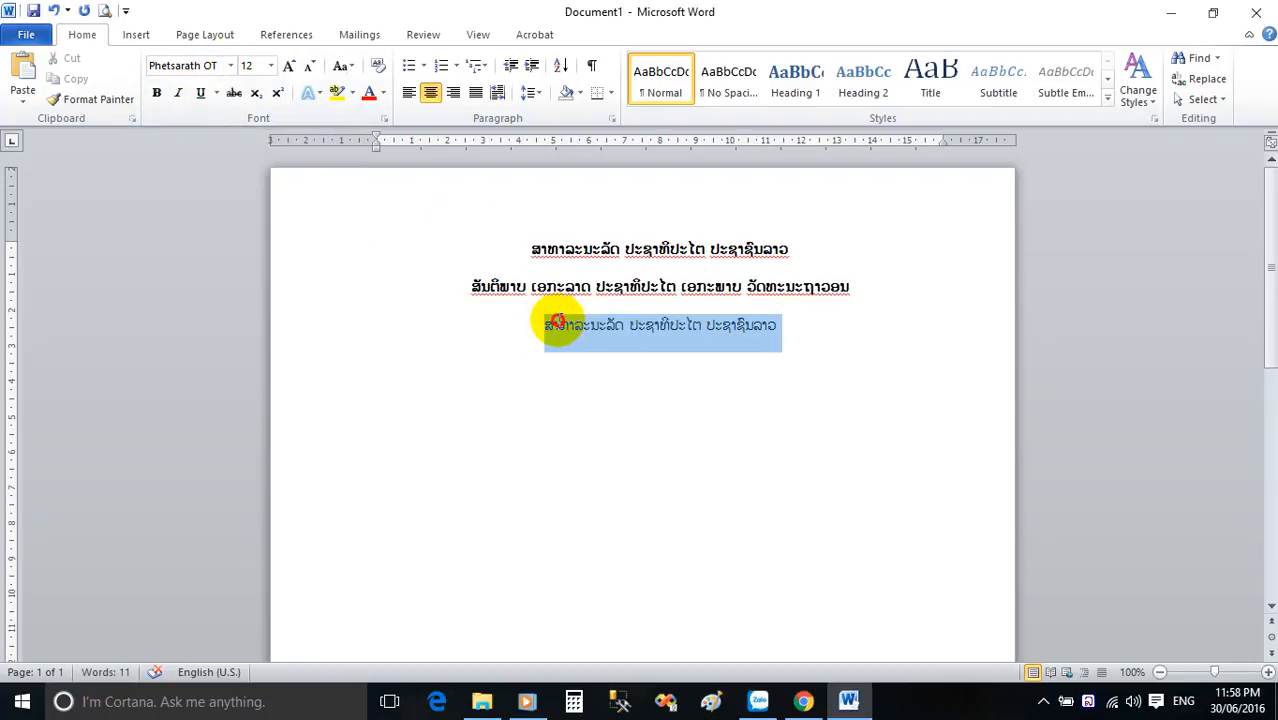
left_click(178, 93)
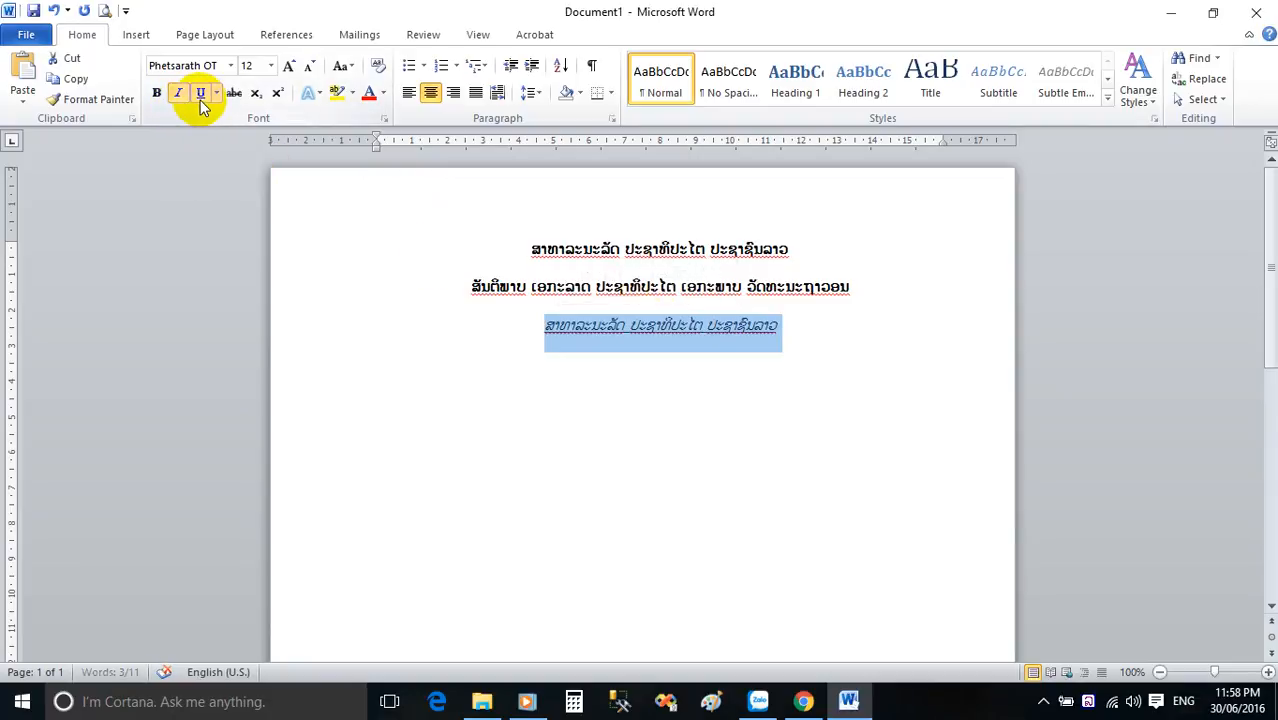
left_click(201, 94)
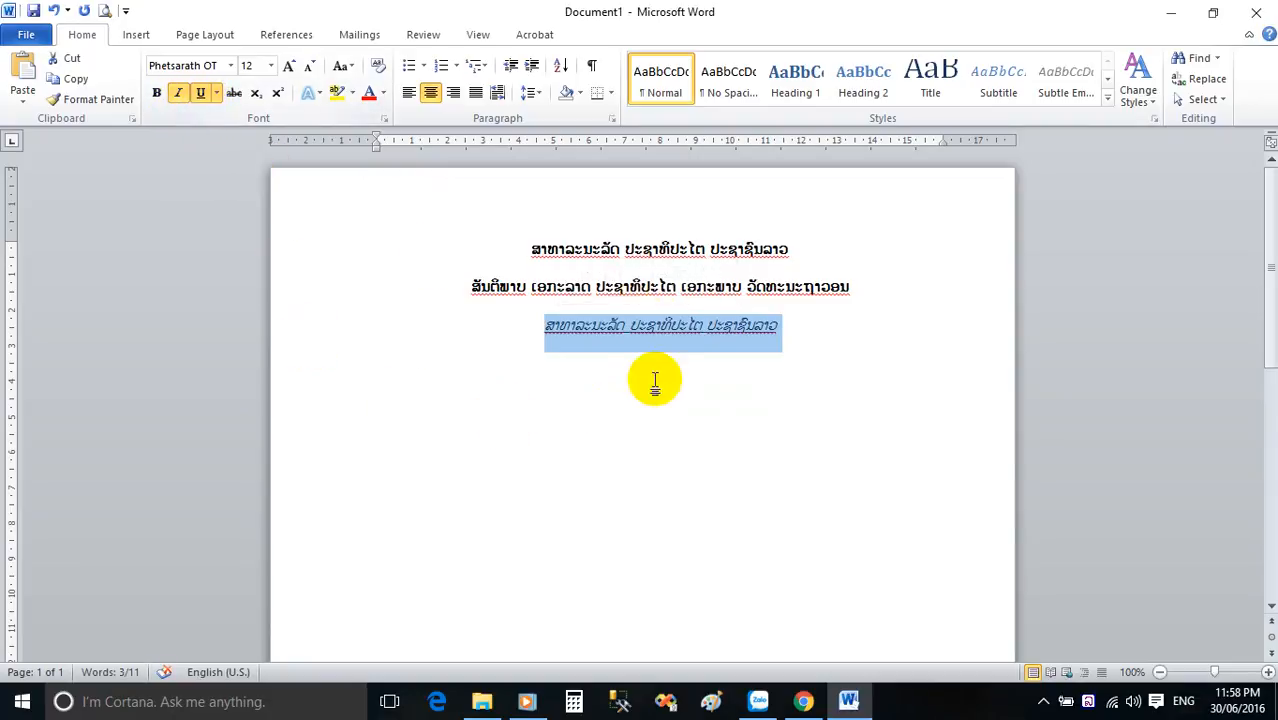
left_click(663, 365)
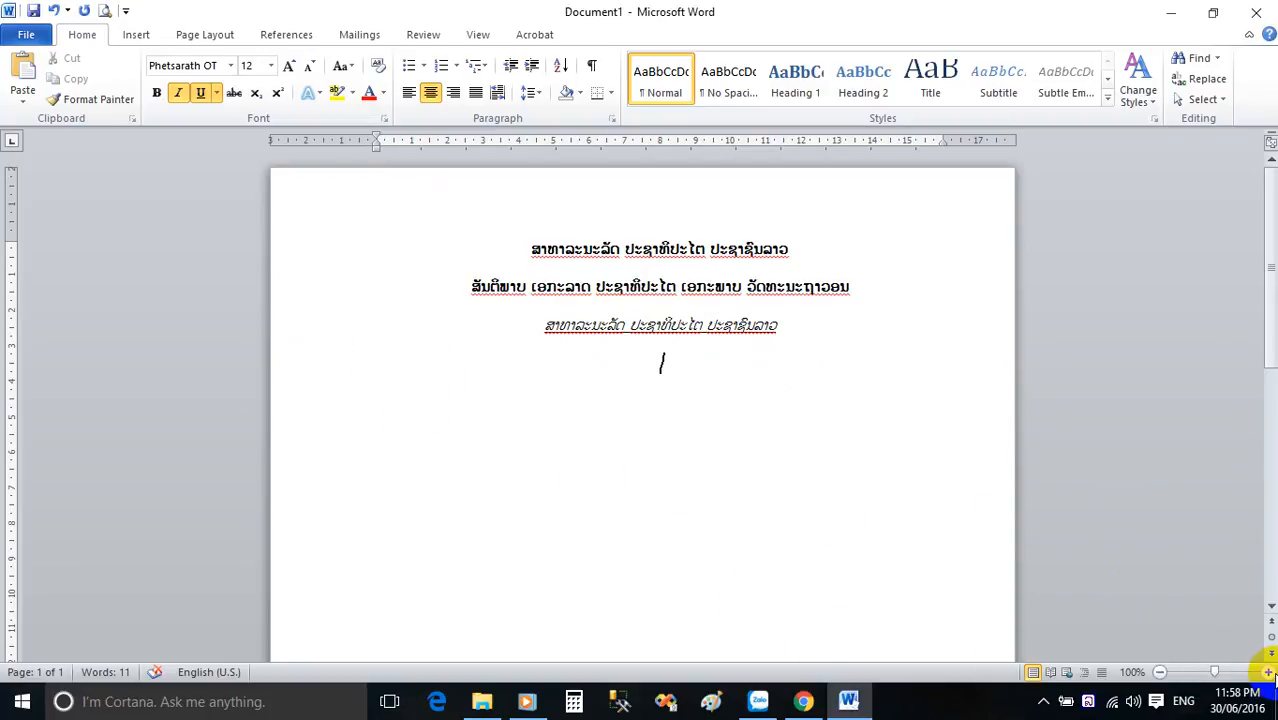
Apply strikethrough to the third line and remove its italic and underline formatting.
left_click(1270, 672)
left_click(1270, 672)
left_click(1270, 672)
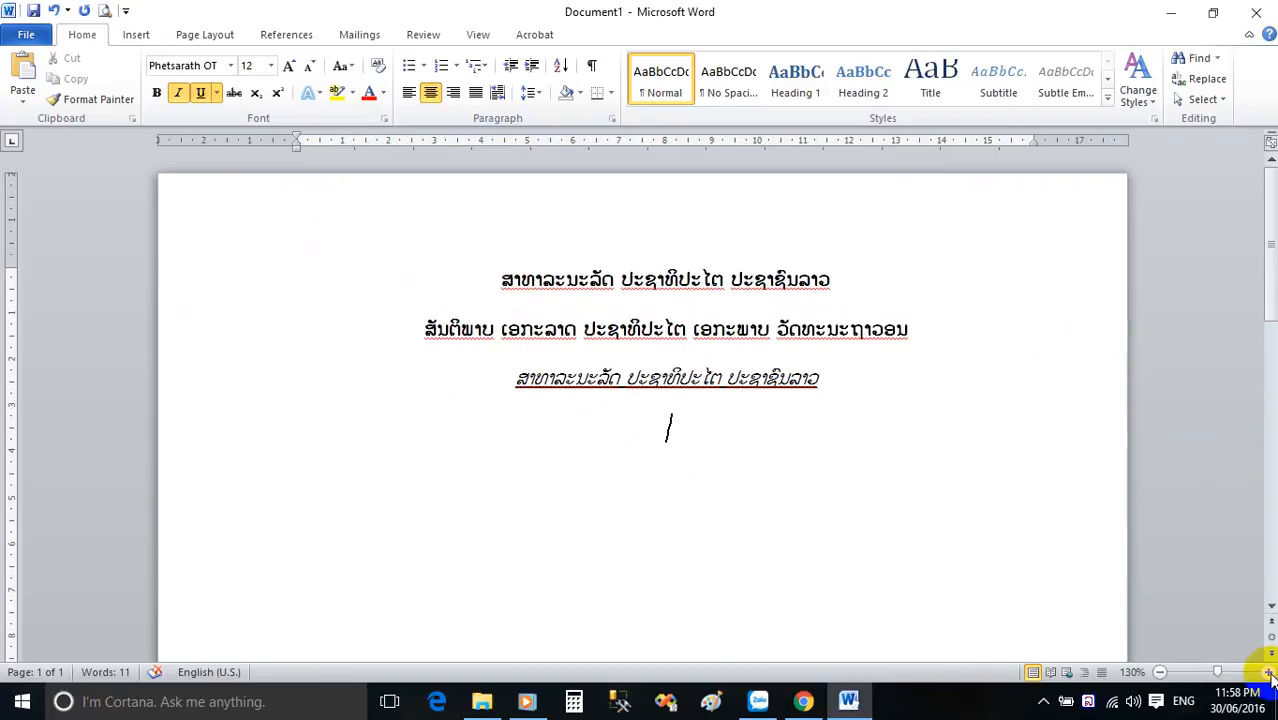
left_click(1270, 674)
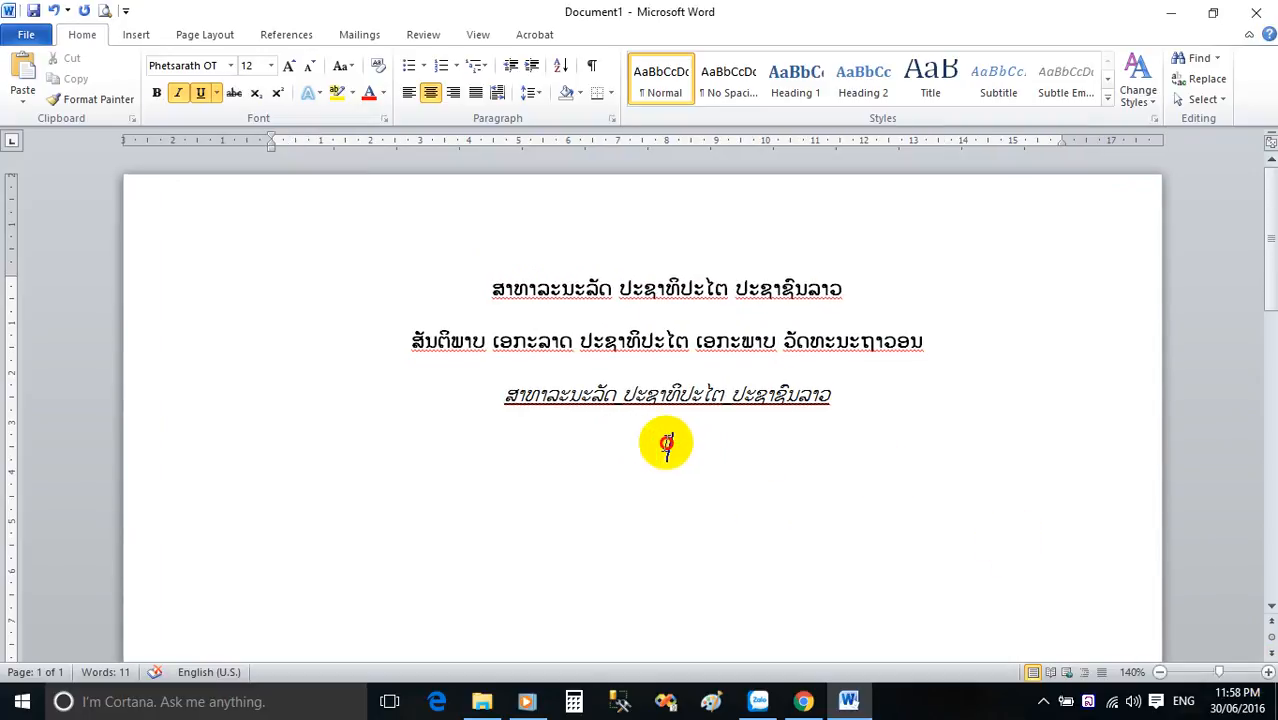
left_click_drag(666, 445, 494, 395)
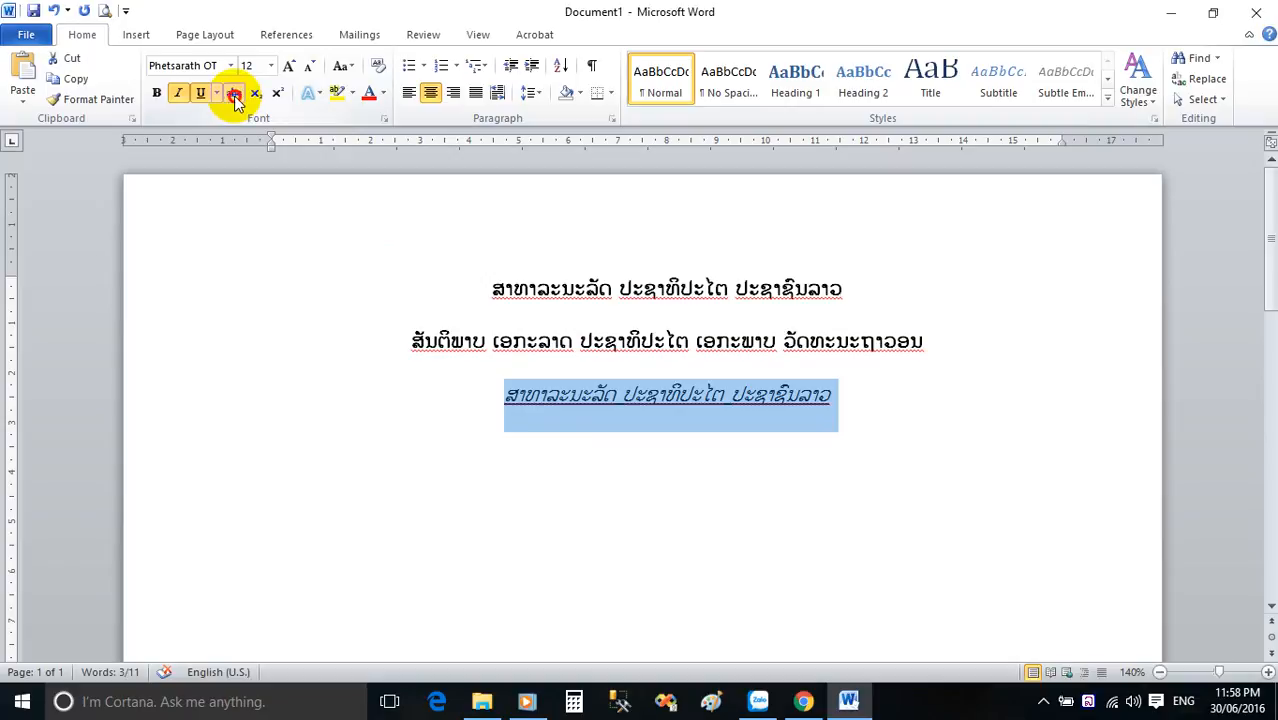
left_click(180, 92)
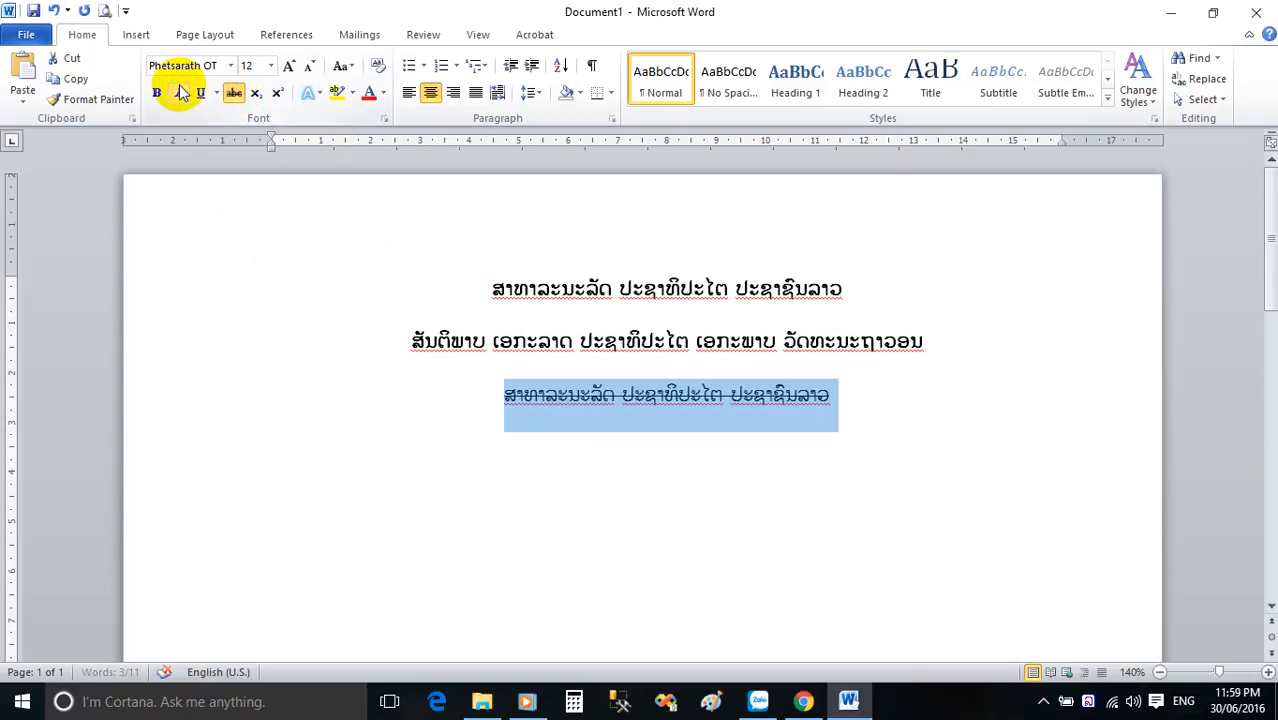
Increase the third line's font size to 14 and then to 18.
left_click(270, 65)
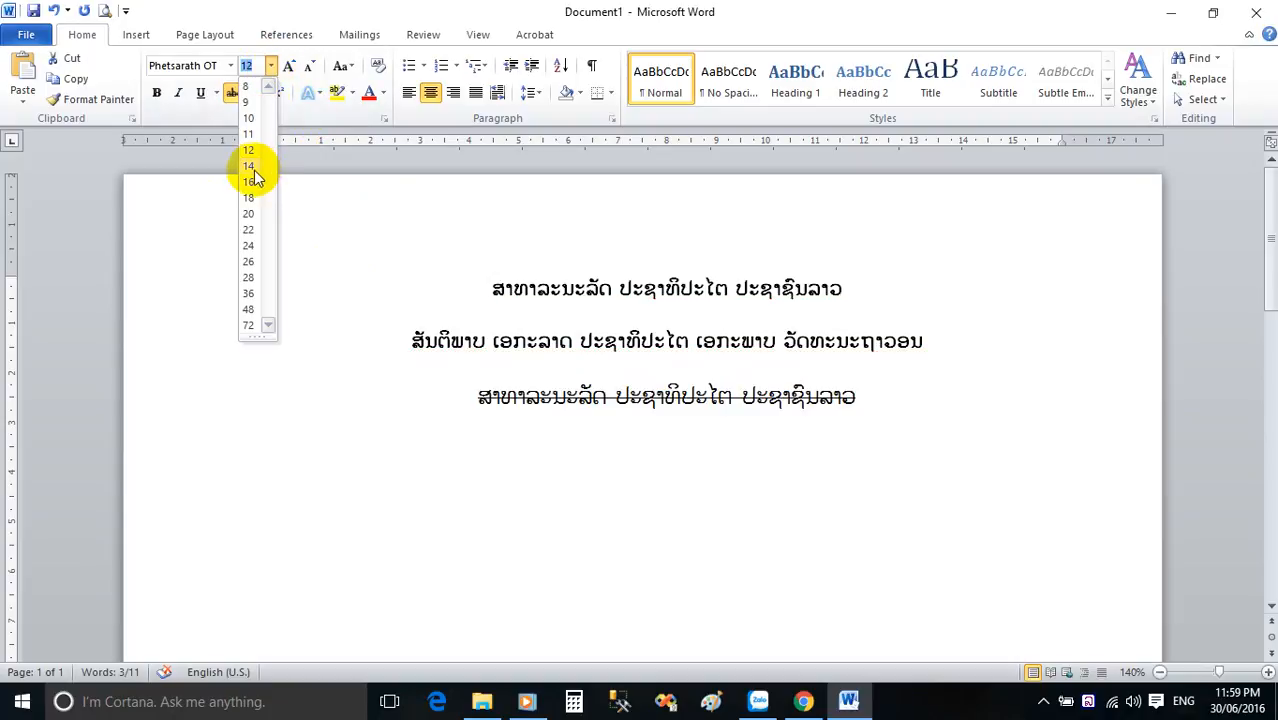
left_click(252, 166)
left_click(270, 65)
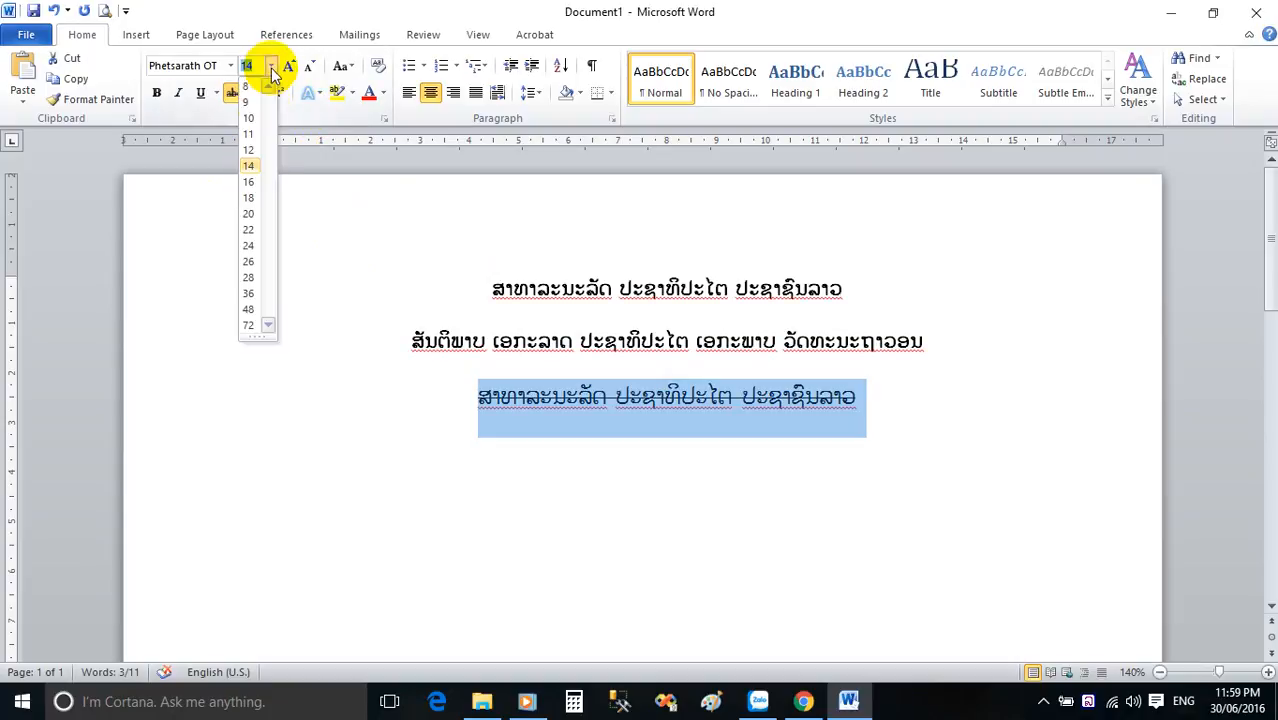
left_click(248, 199)
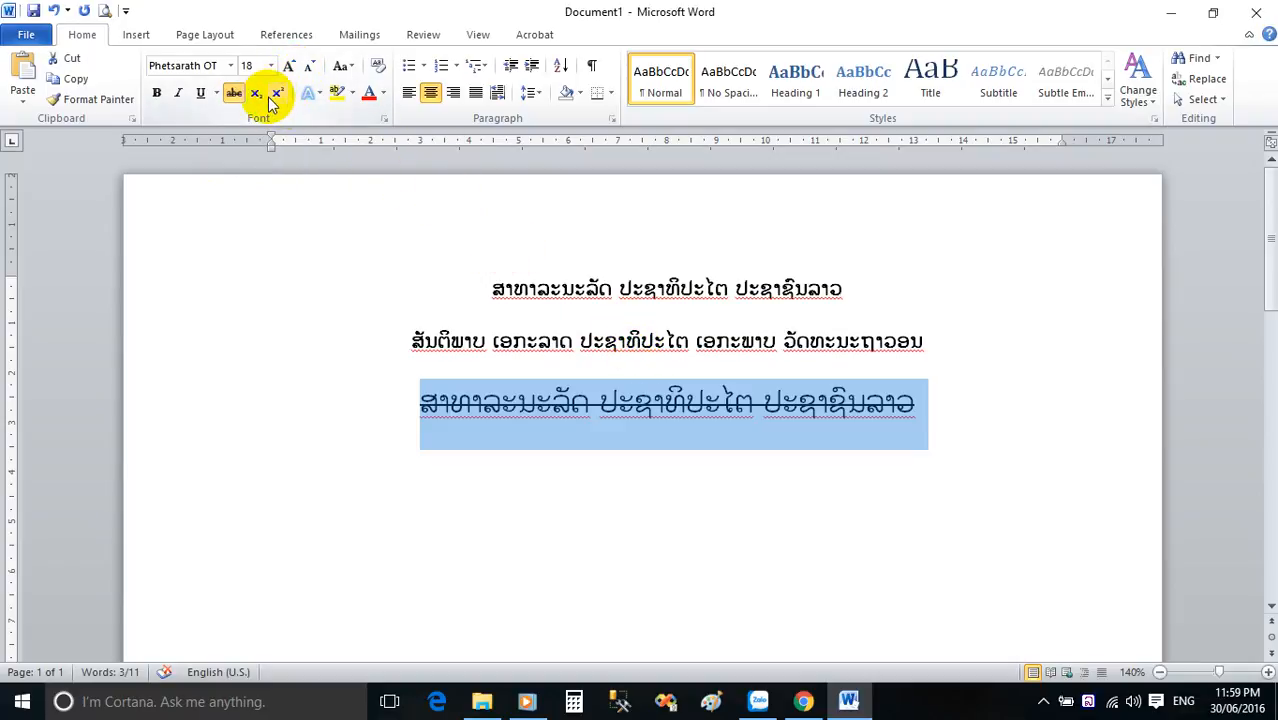
Try the blue glow text effect and then the black one on the third line.
left_click(322, 97)
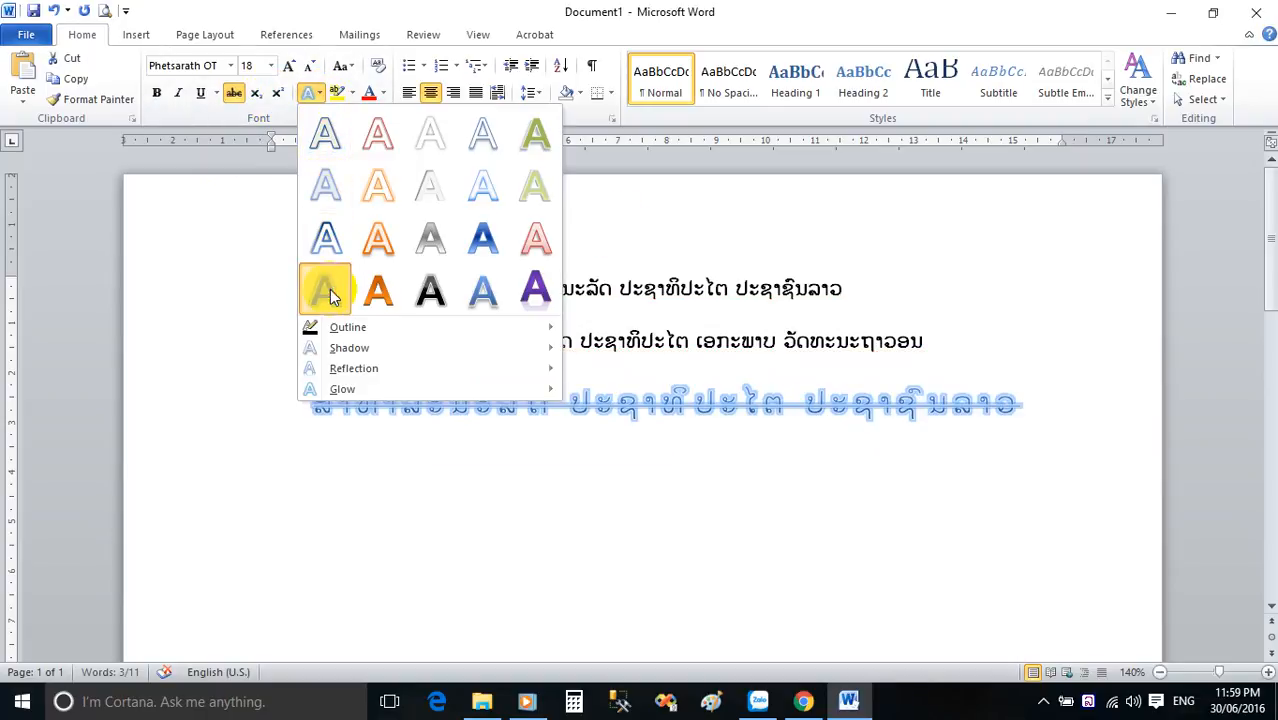
left_click(331, 295)
left_click(318, 98)
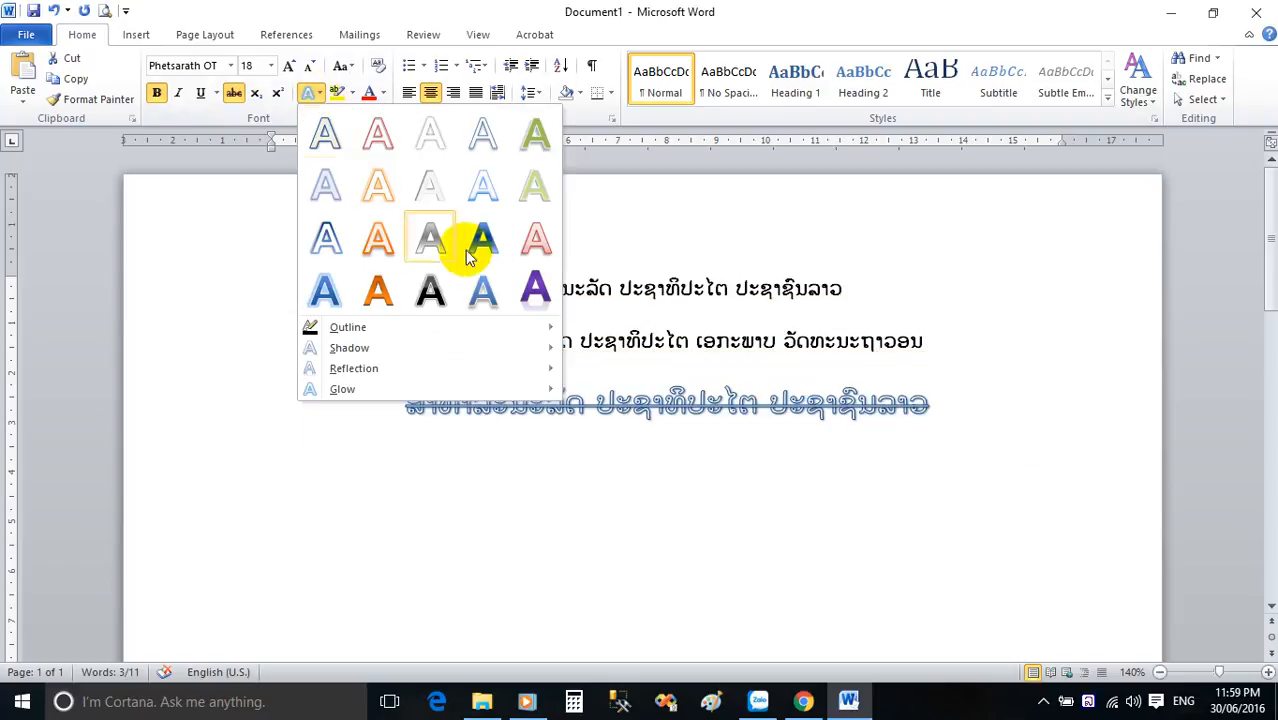
left_click(427, 292)
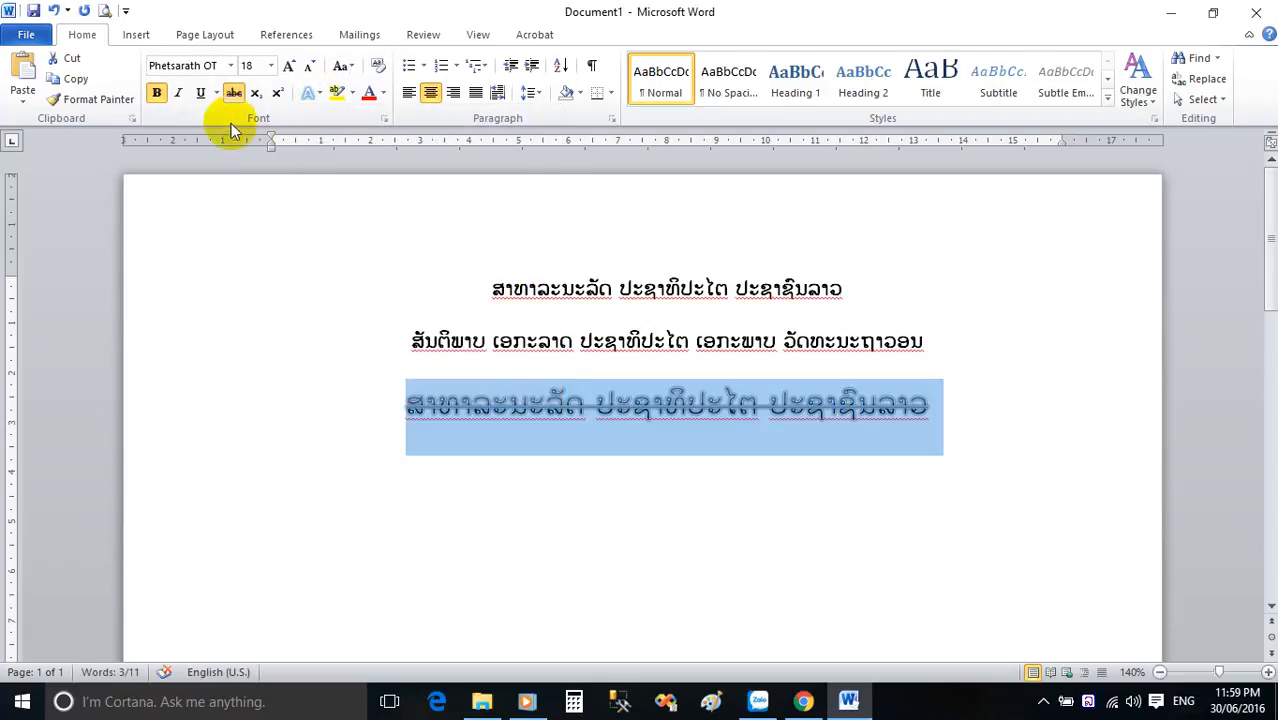
Remove the strikethrough from the third line and apply the purple reflected text effect to it.
left_click(233, 94)
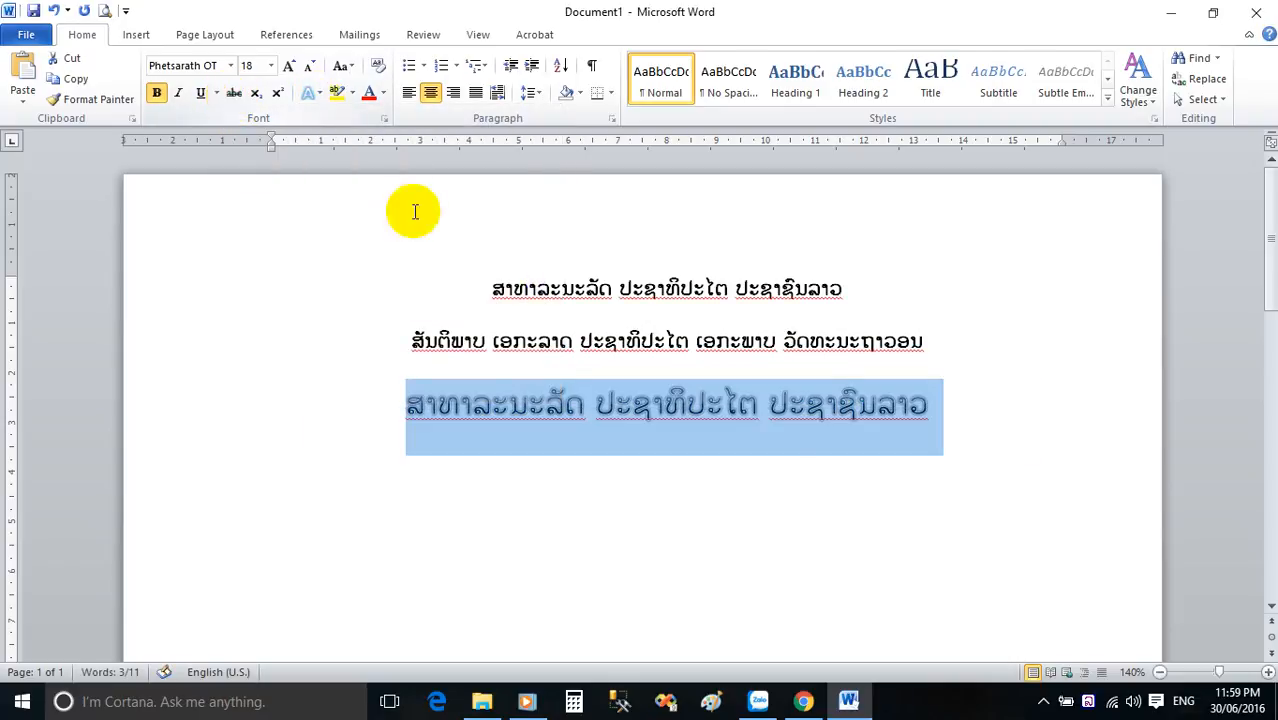
left_click(314, 95)
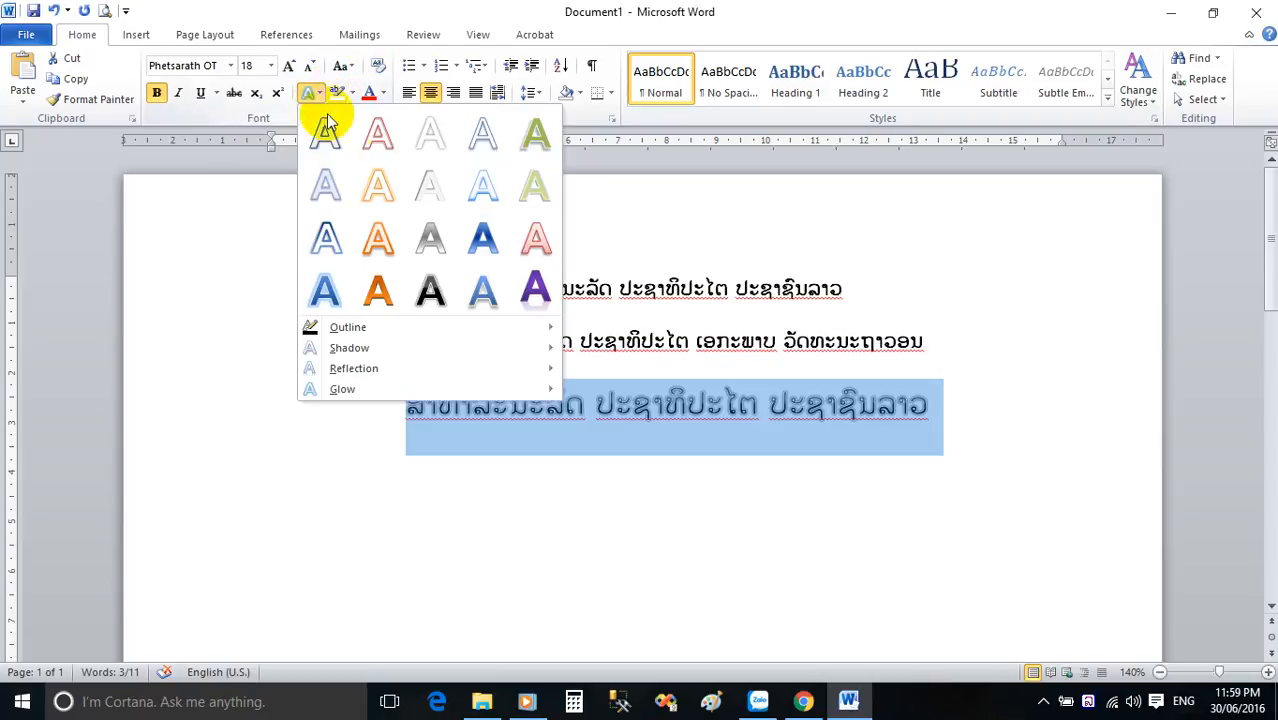
left_click(537, 290)
left_click(928, 404)
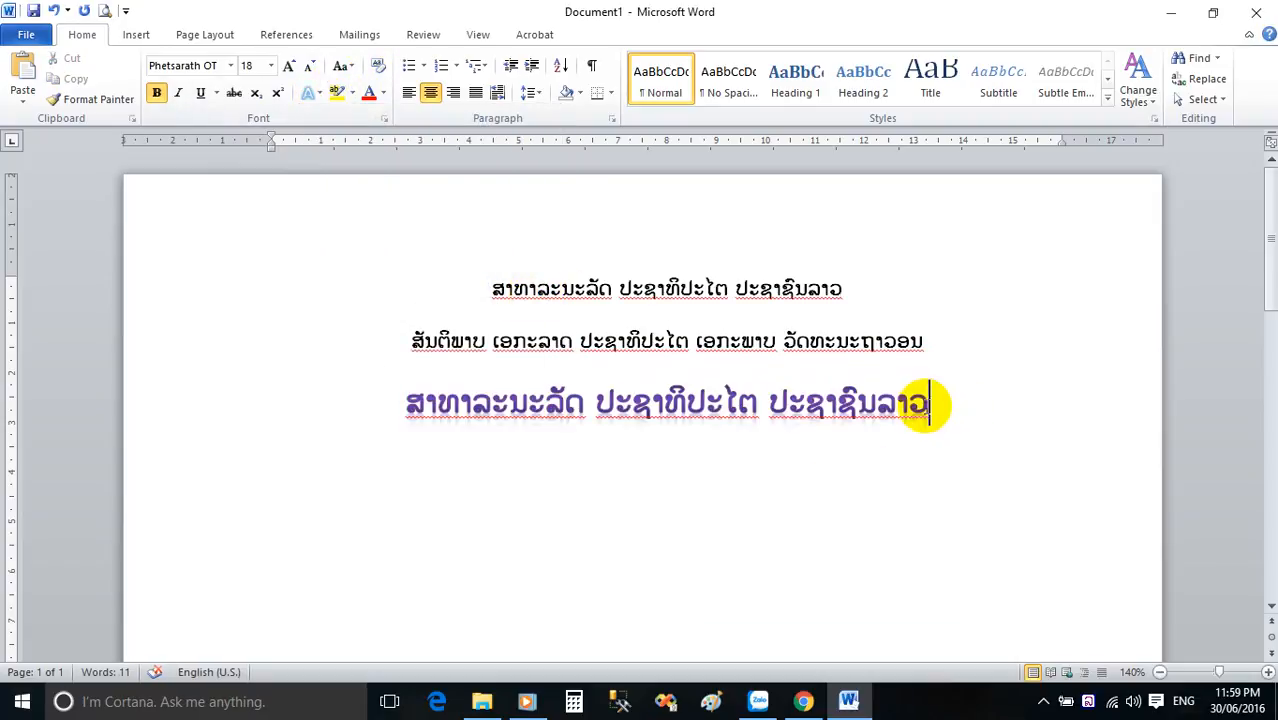
left_click_drag(930, 405, 494, 379)
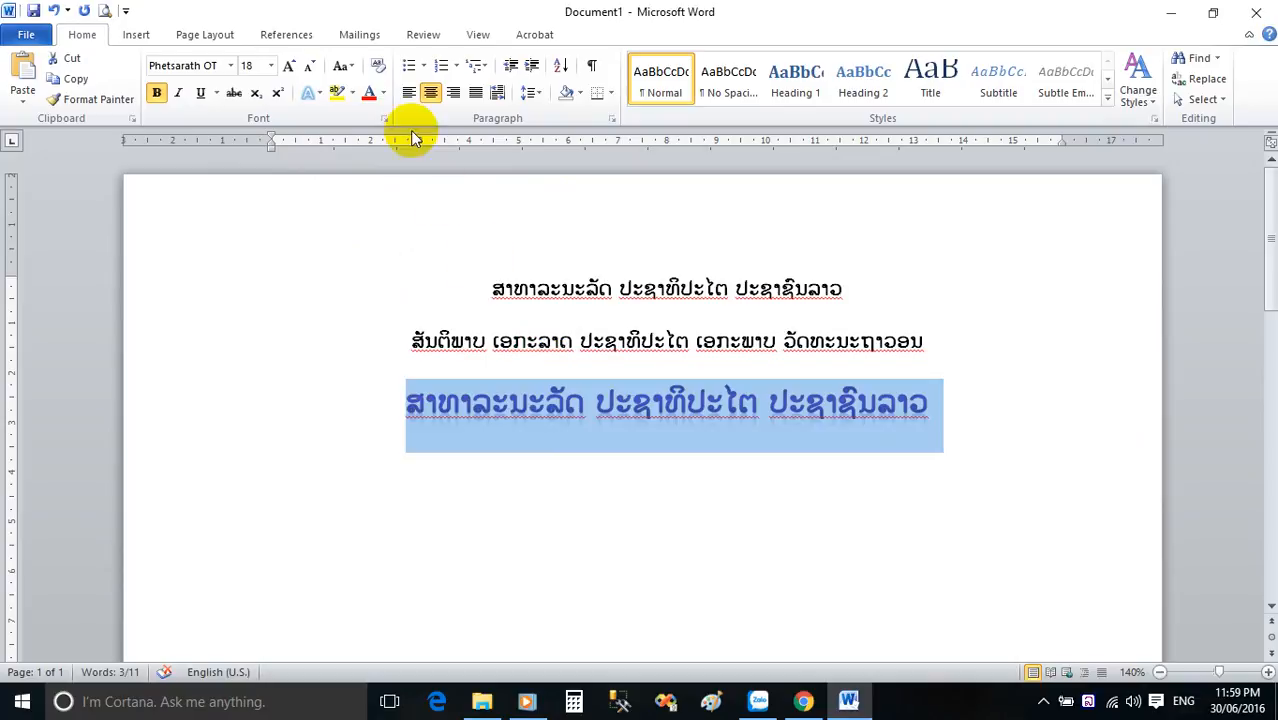
Change the font colour of the second heading line to standard red.
left_click(605, 340)
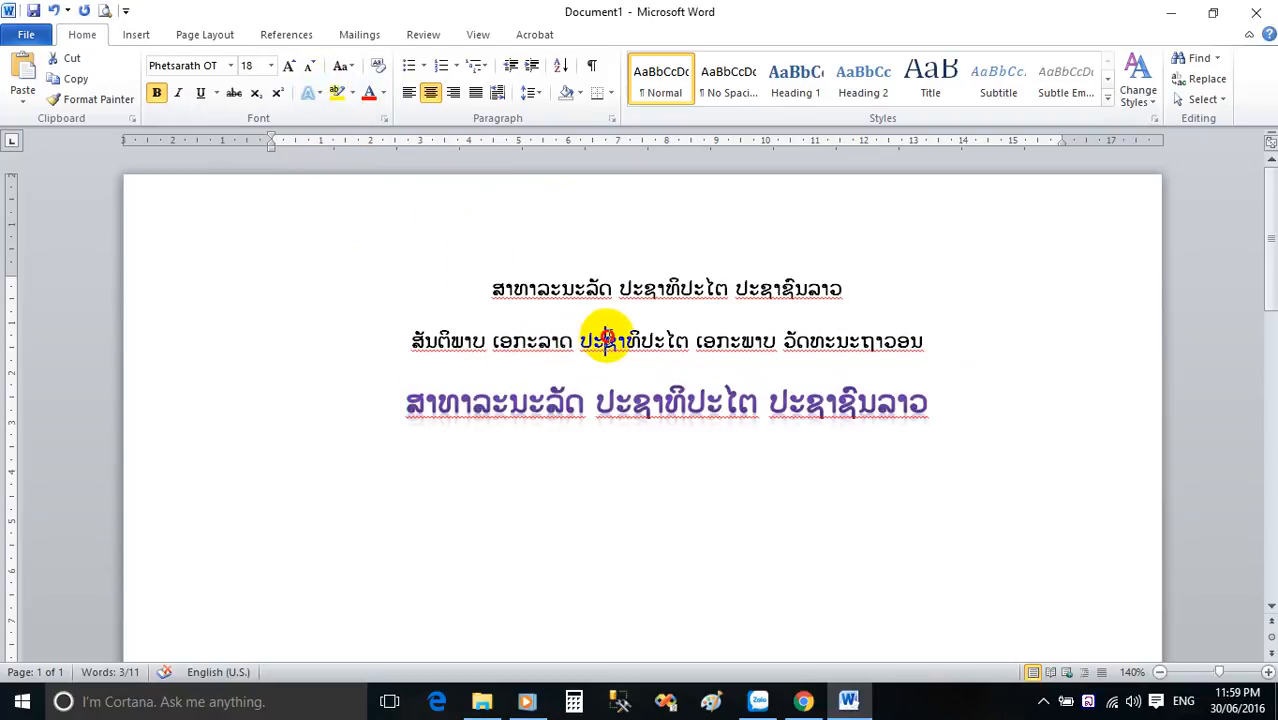
left_click(926, 341)
left_click_drag(926, 341, 457, 348)
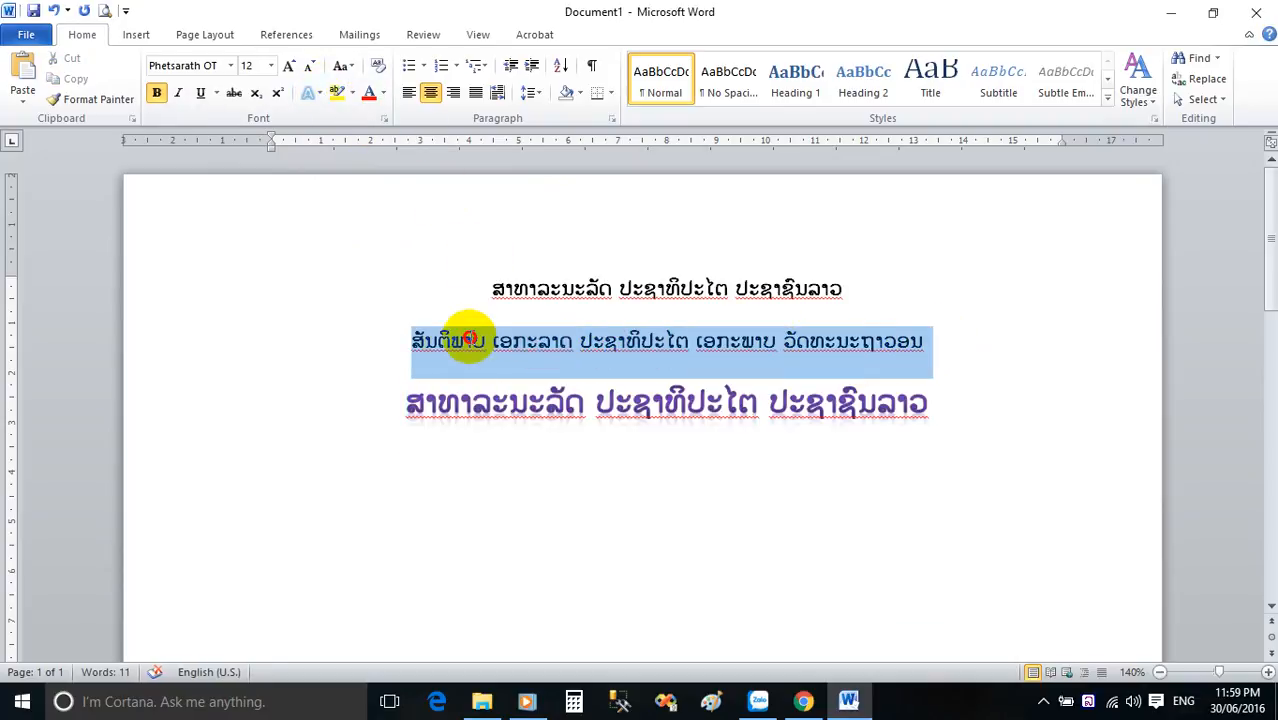
left_click(383, 96)
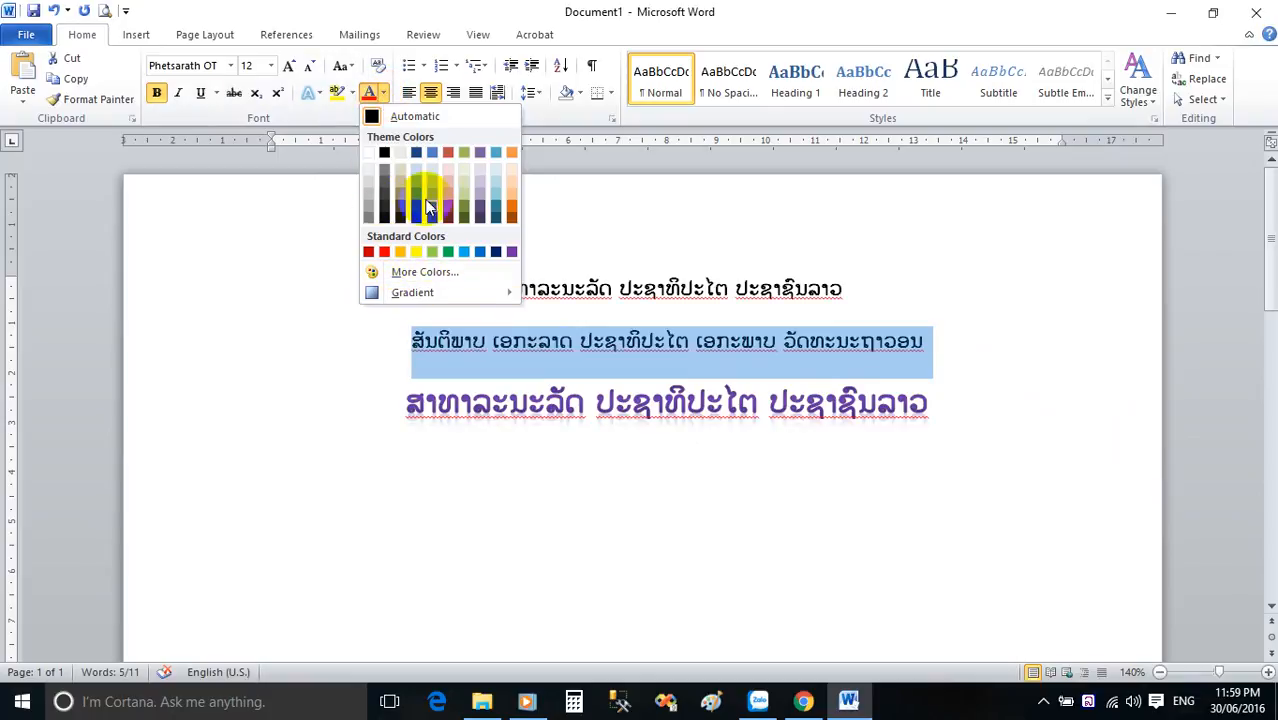
left_click(383, 253)
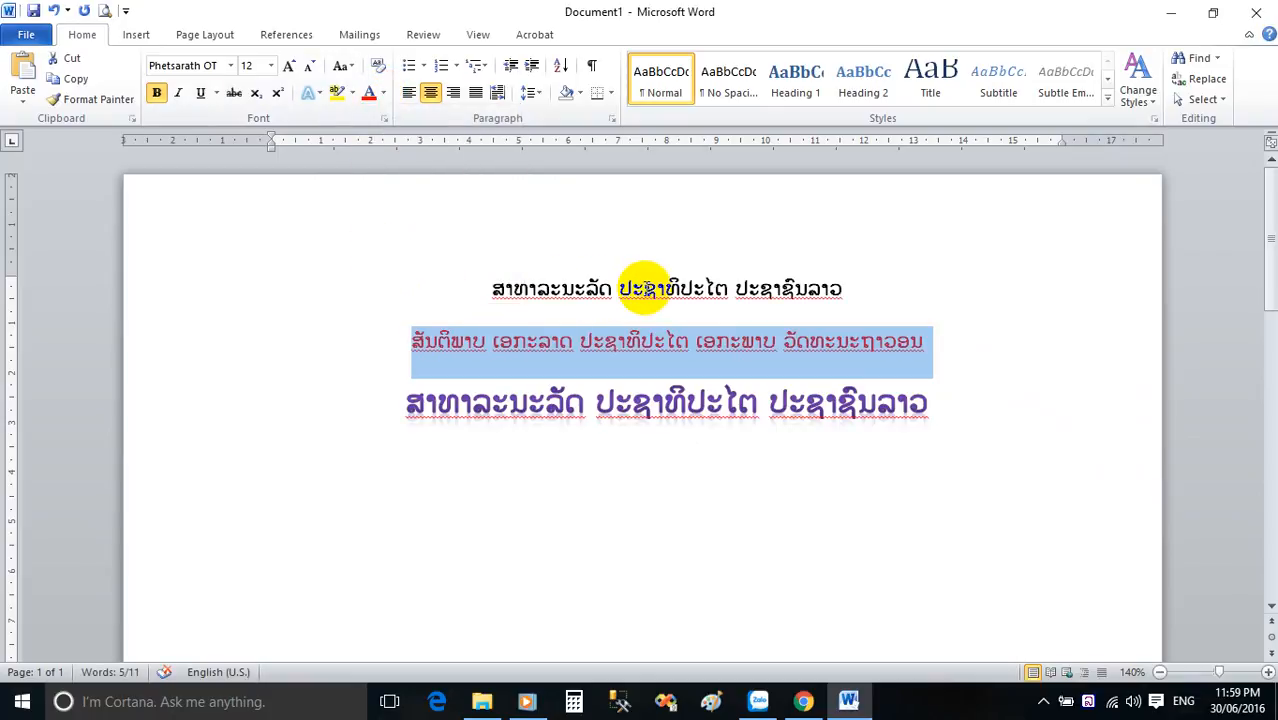
Grow the second heading line's font in increments and shrink it back to size 14.
left_click(288, 68)
left_click(288, 68)
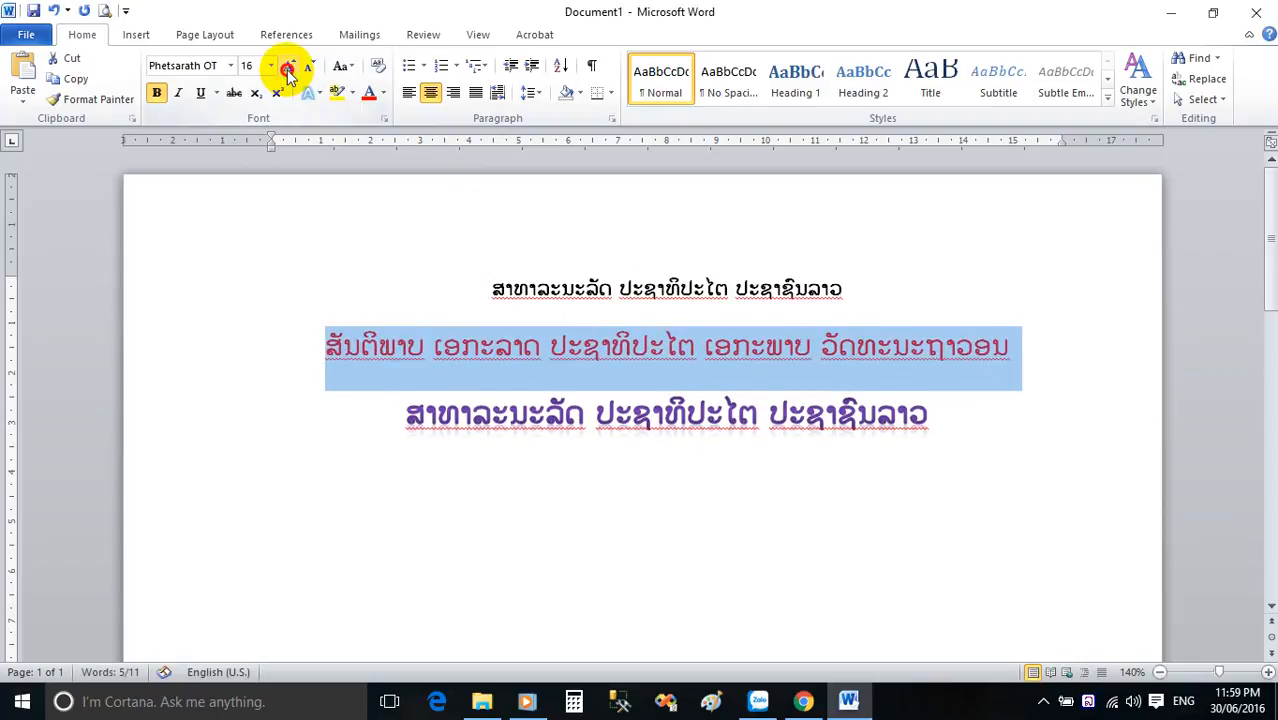
left_click(288, 68)
left_click(308, 68)
left_click(308, 68)
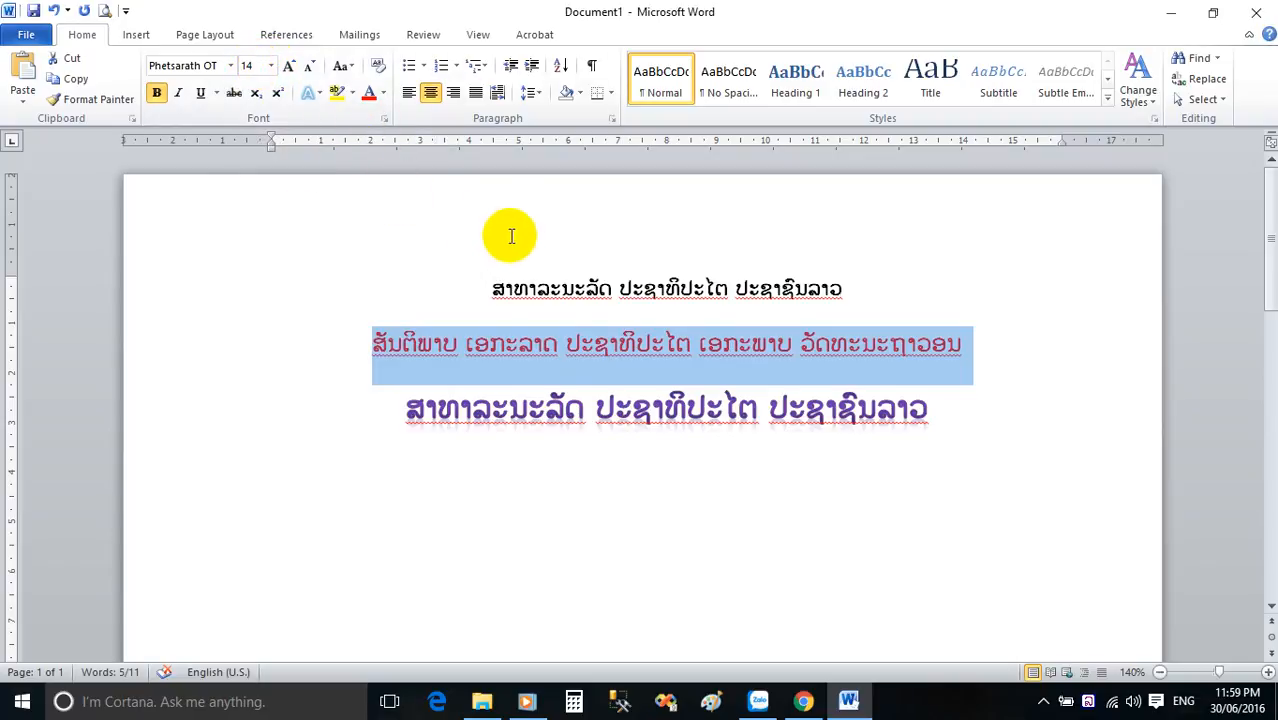
Try left and right alignment on the second heading line and return it to centred.
left_click(407, 100)
left_click(455, 98)
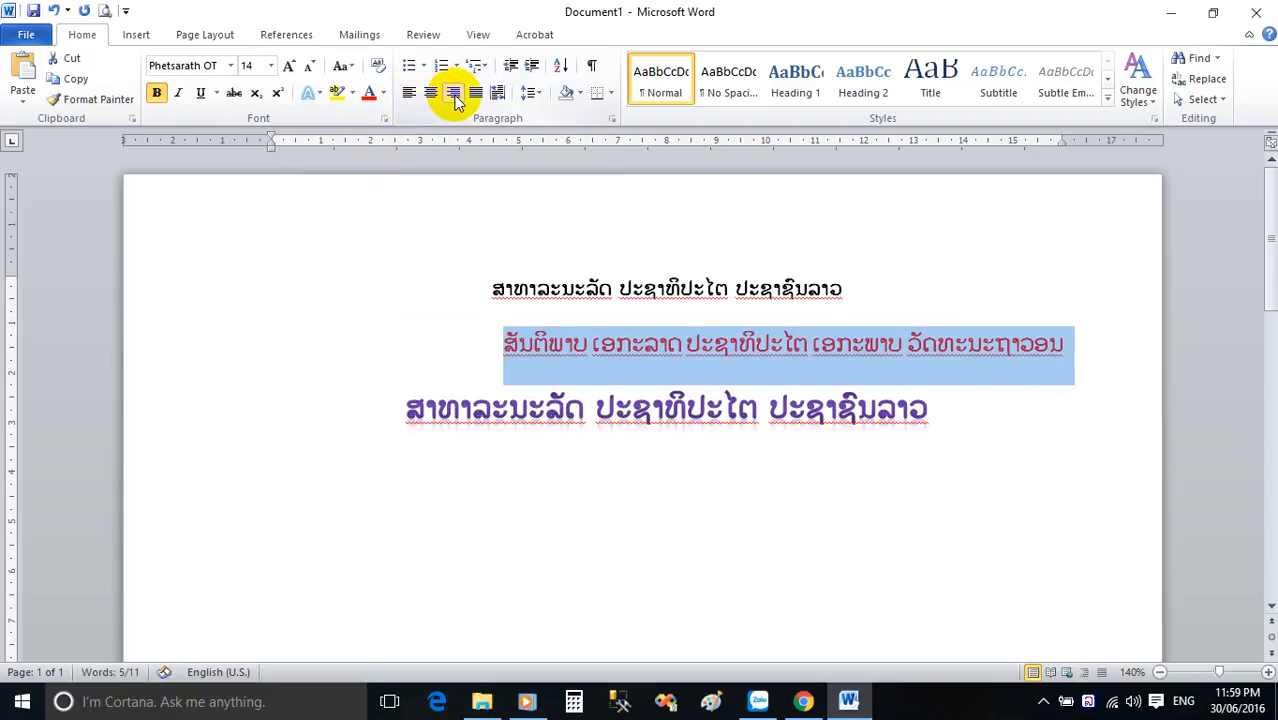
left_click(432, 95)
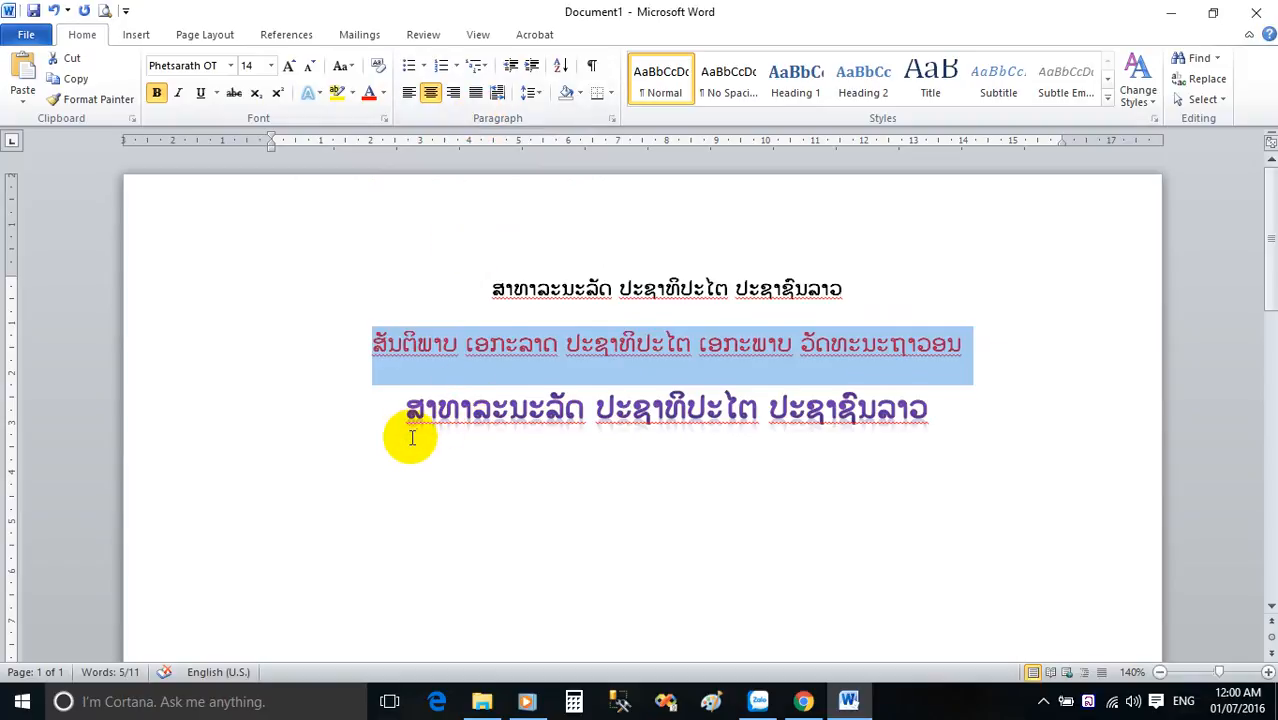
Copy the purple third line, place the cursor at its end and left-align it.
scroll(400, 430, "down", 1)
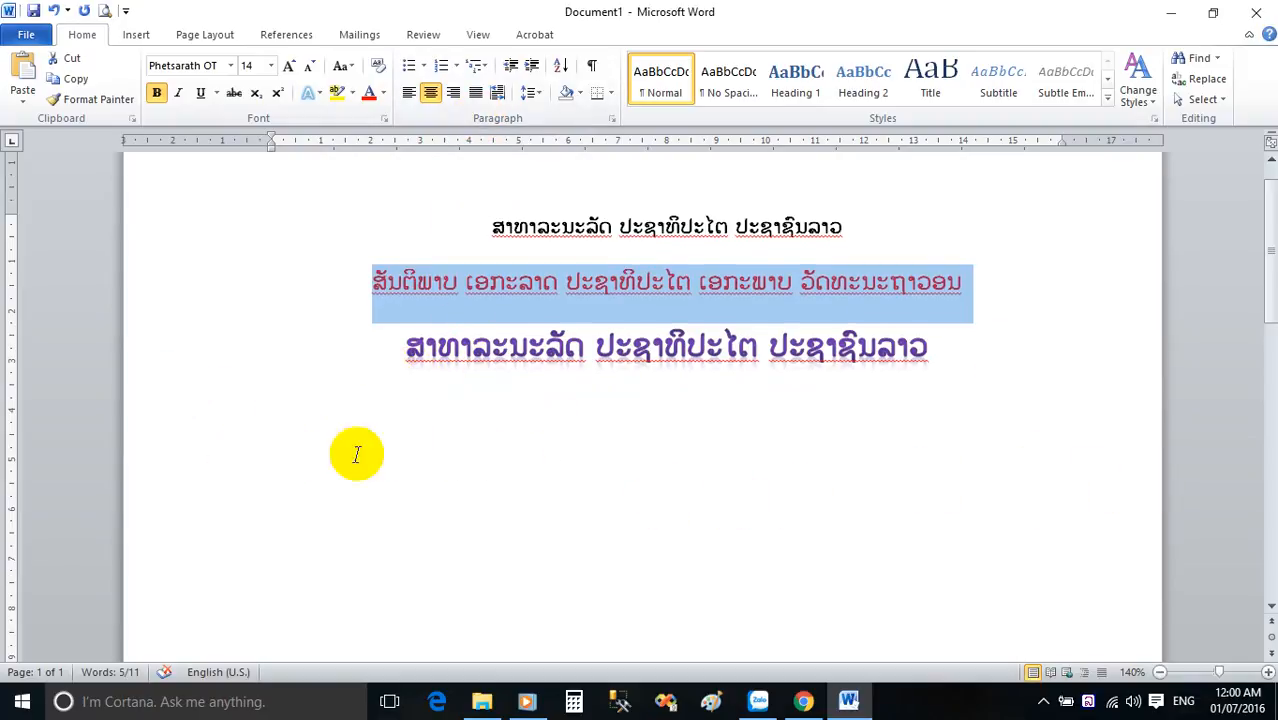
scroll(559, 399, "down", 1)
scroll(590, 394, "up", 2)
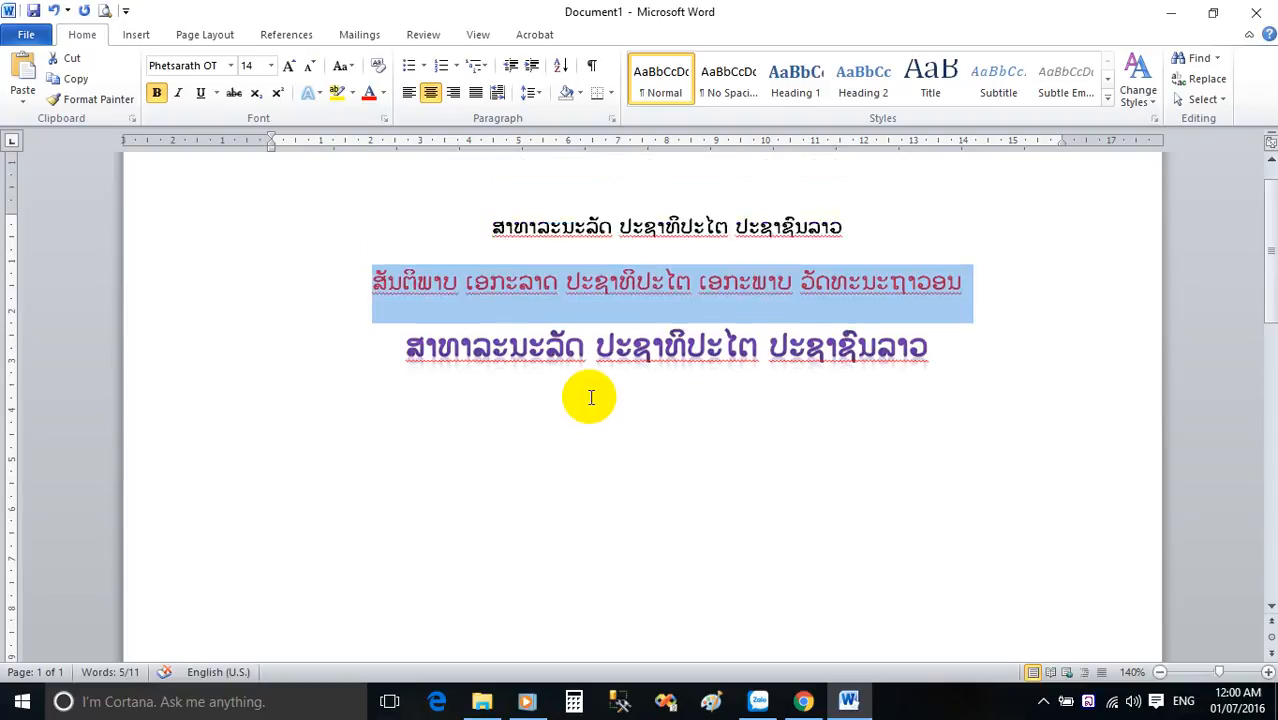
left_click_drag(403, 410, 913, 414)
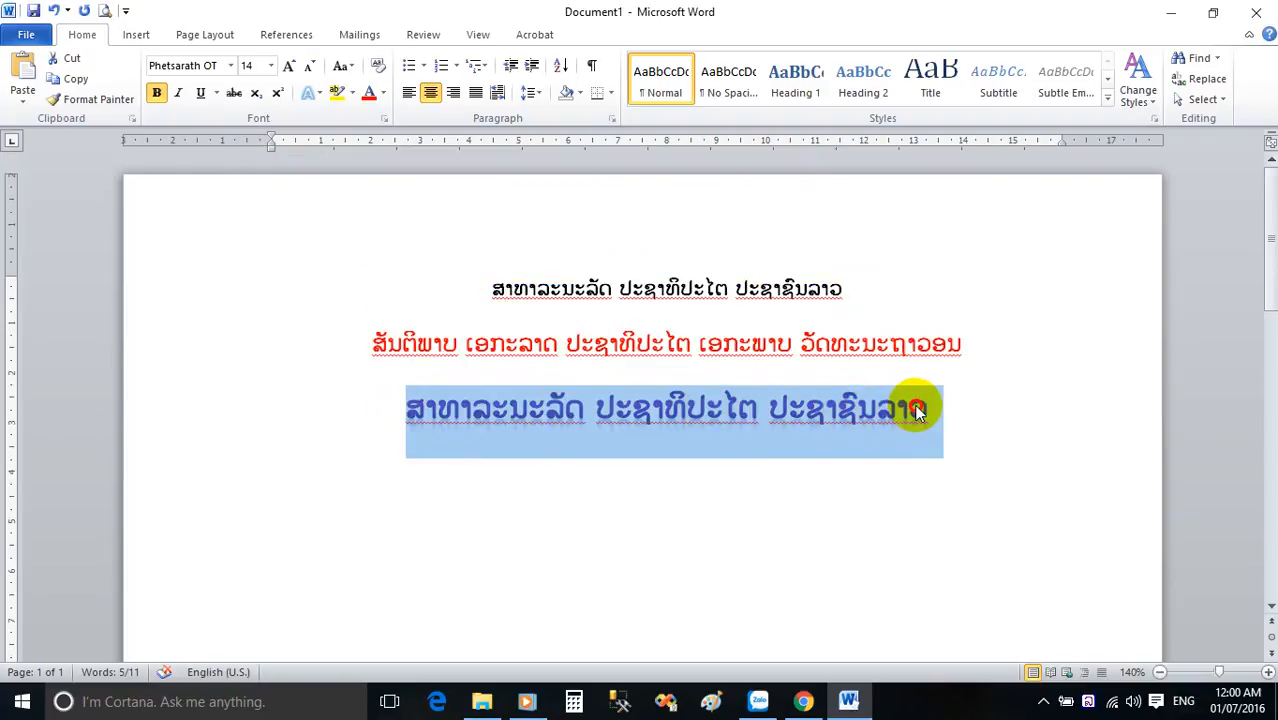
left_click(880, 414)
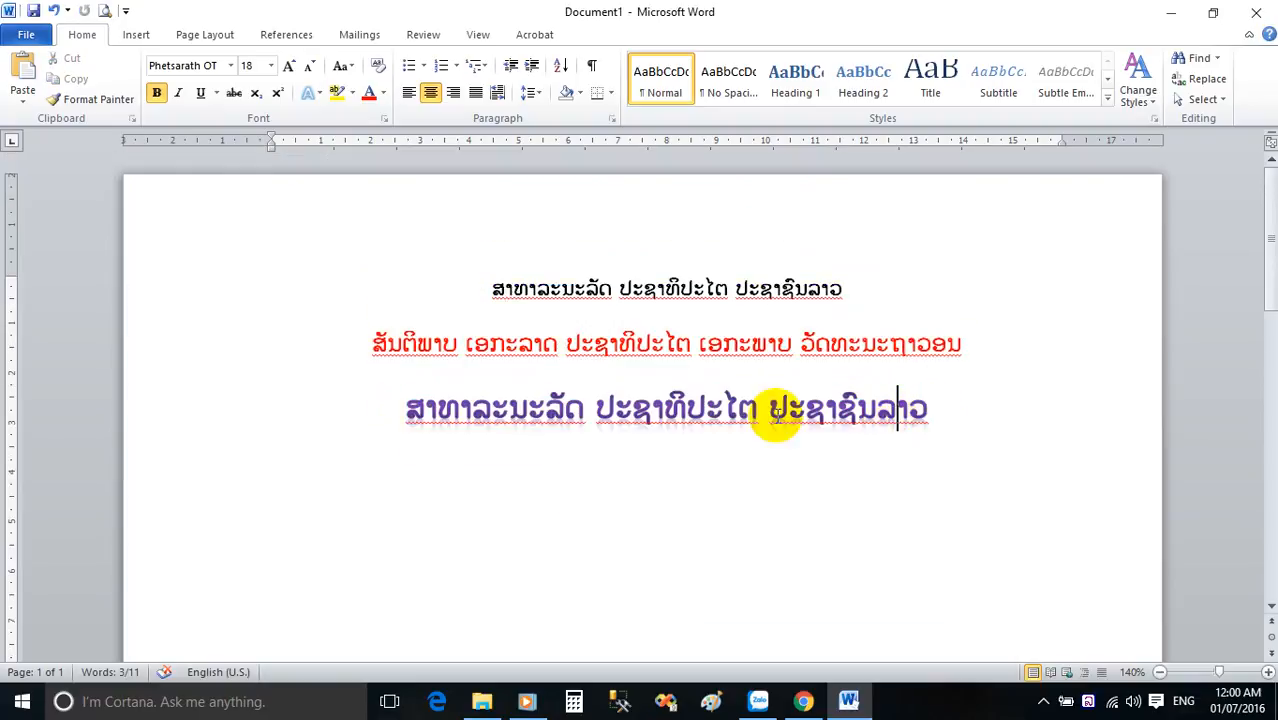
left_click_drag(406, 410, 918, 408)
key("ctrl+c")
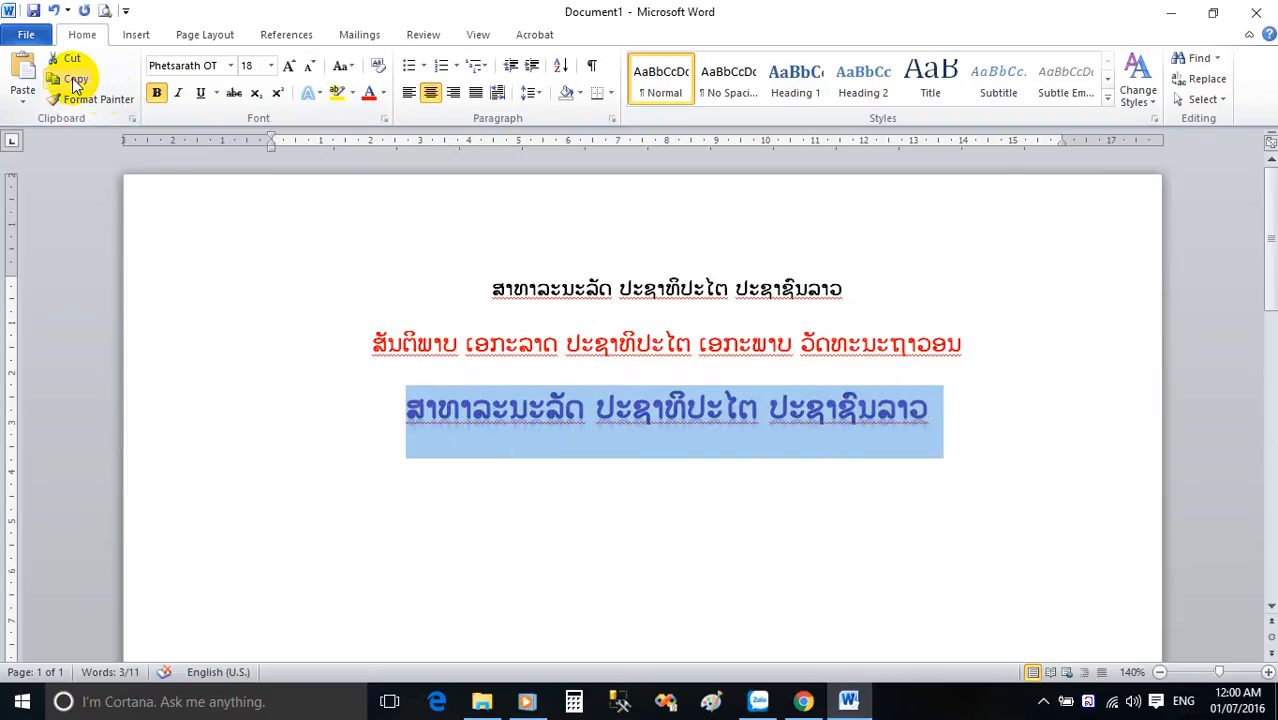
left_click(930, 408)
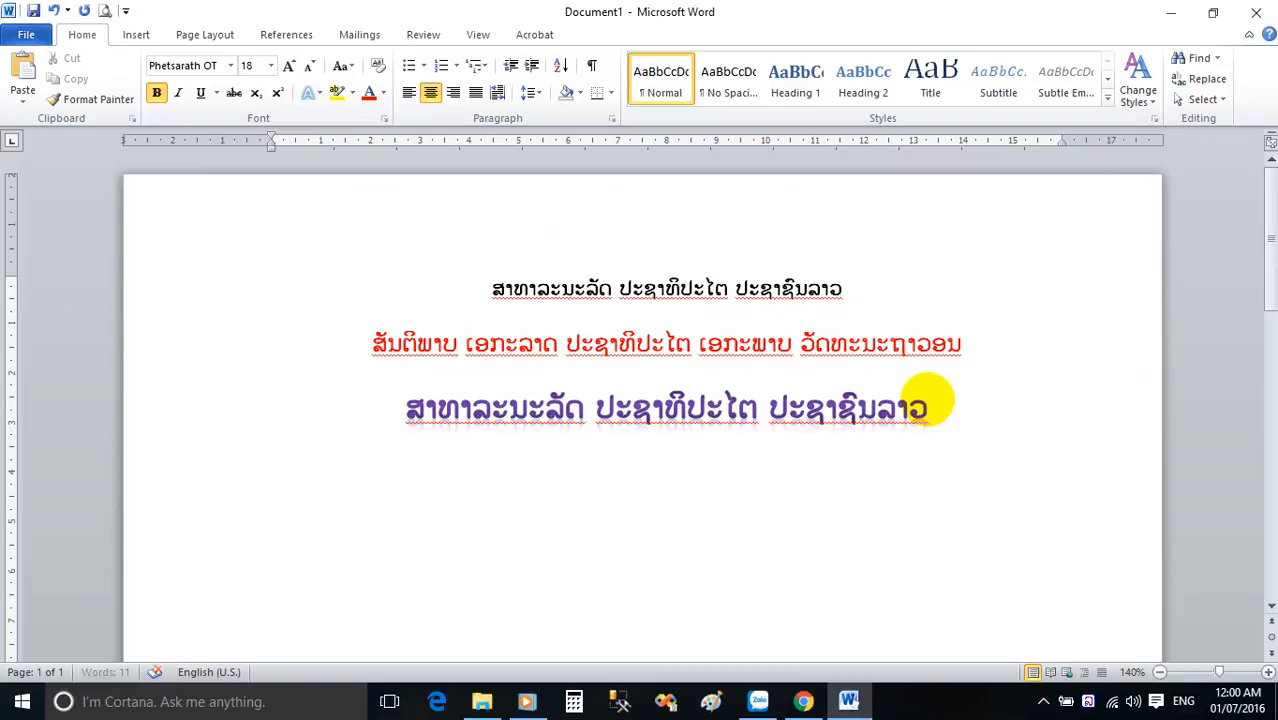
left_click(408, 93)
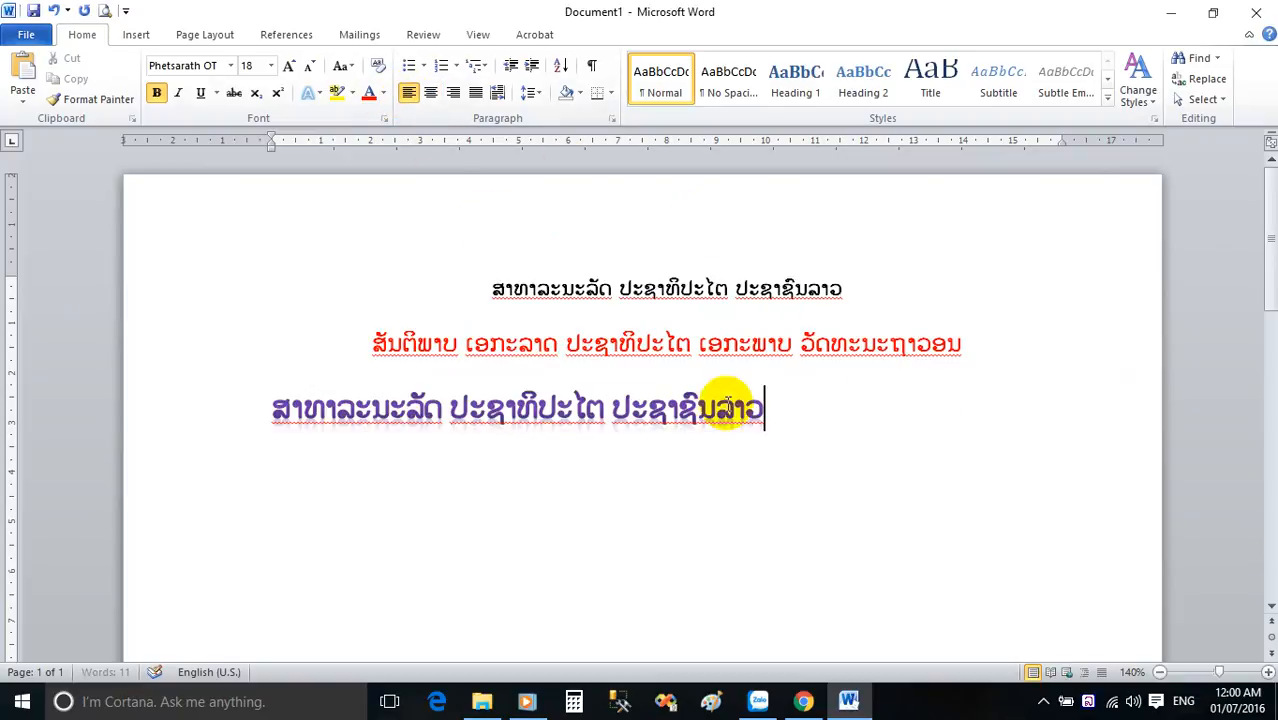
Paste the copied line three times in succession from the end of the third line.
left_click(24, 72)
key("Return")
left_click(24, 72)
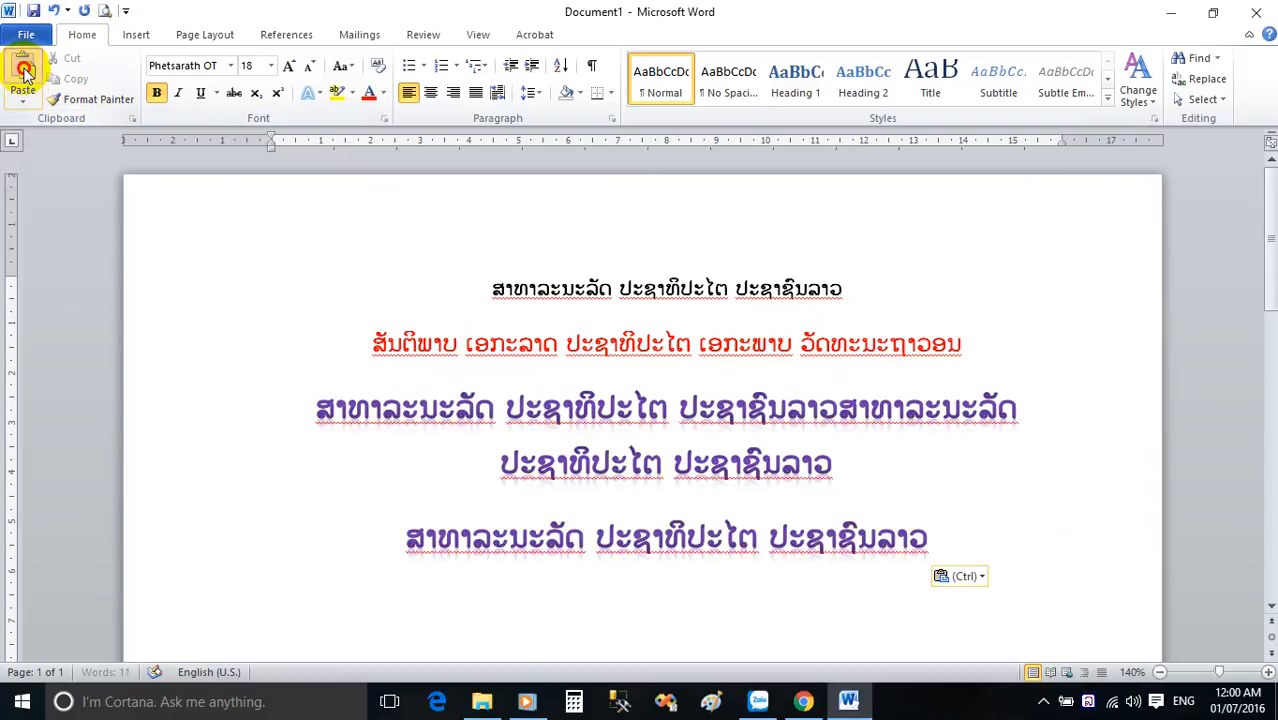
key("Return")
left_click(24, 72)
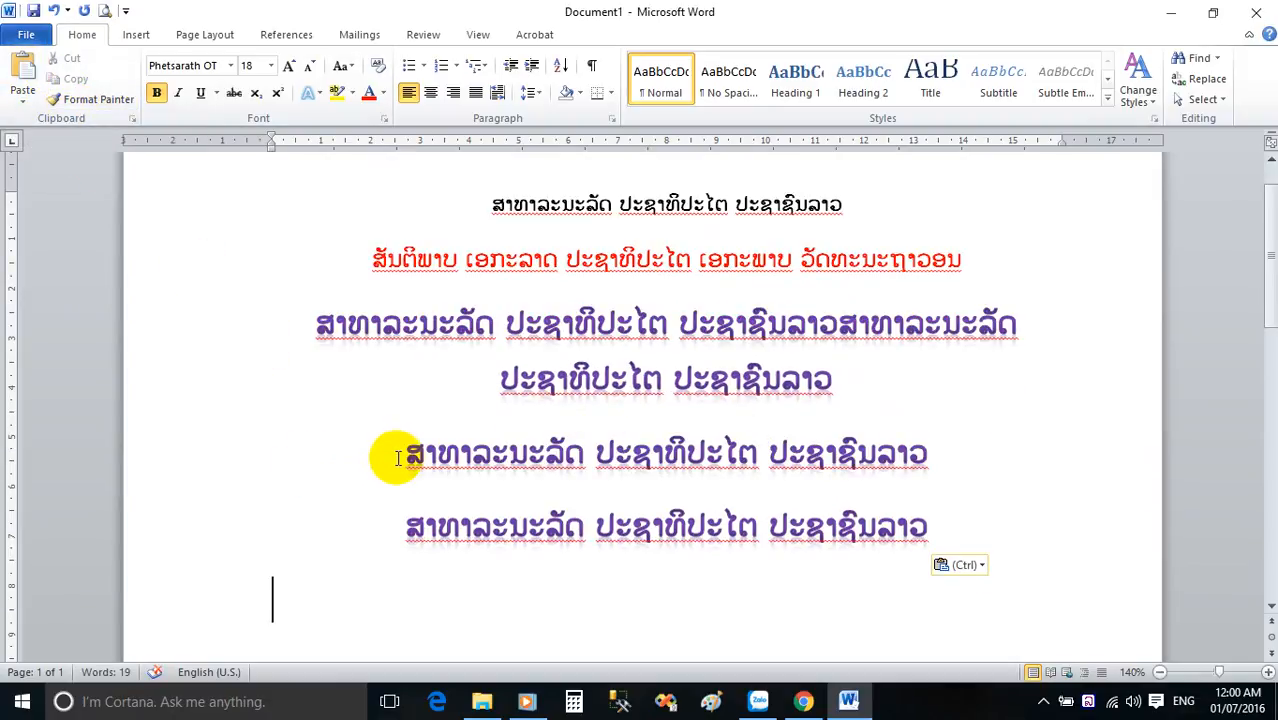
Undo all the pasted copies of the third line.
left_click(52, 11)
left_click(52, 11)
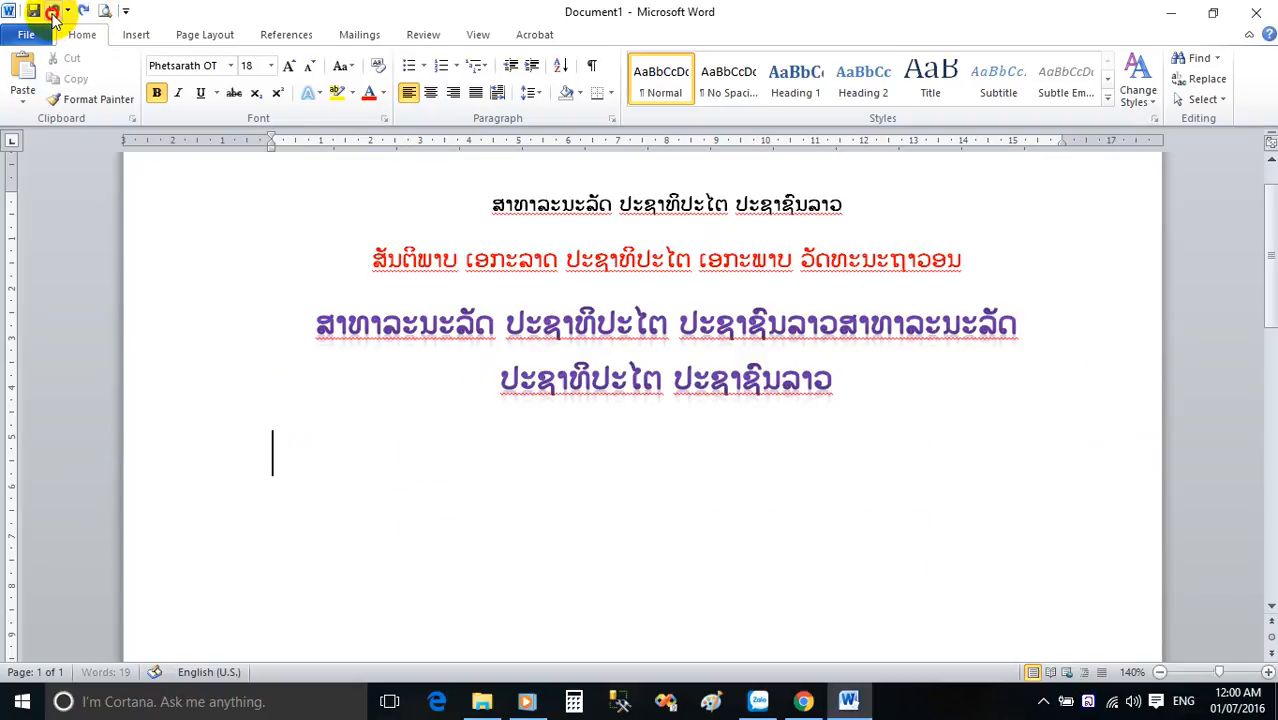
left_click(52, 11)
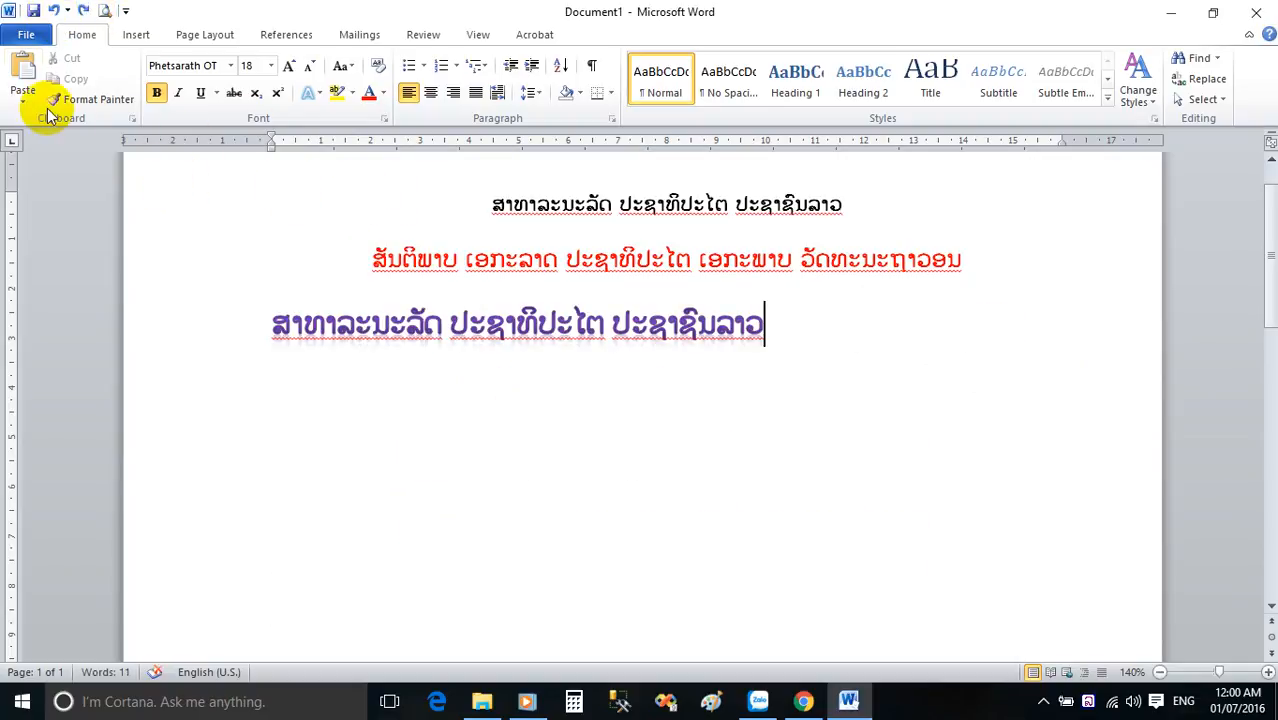
Paste the copied line at the end of the third line, left-align the purple text and place the cursor at its end.
left_click(23, 74)
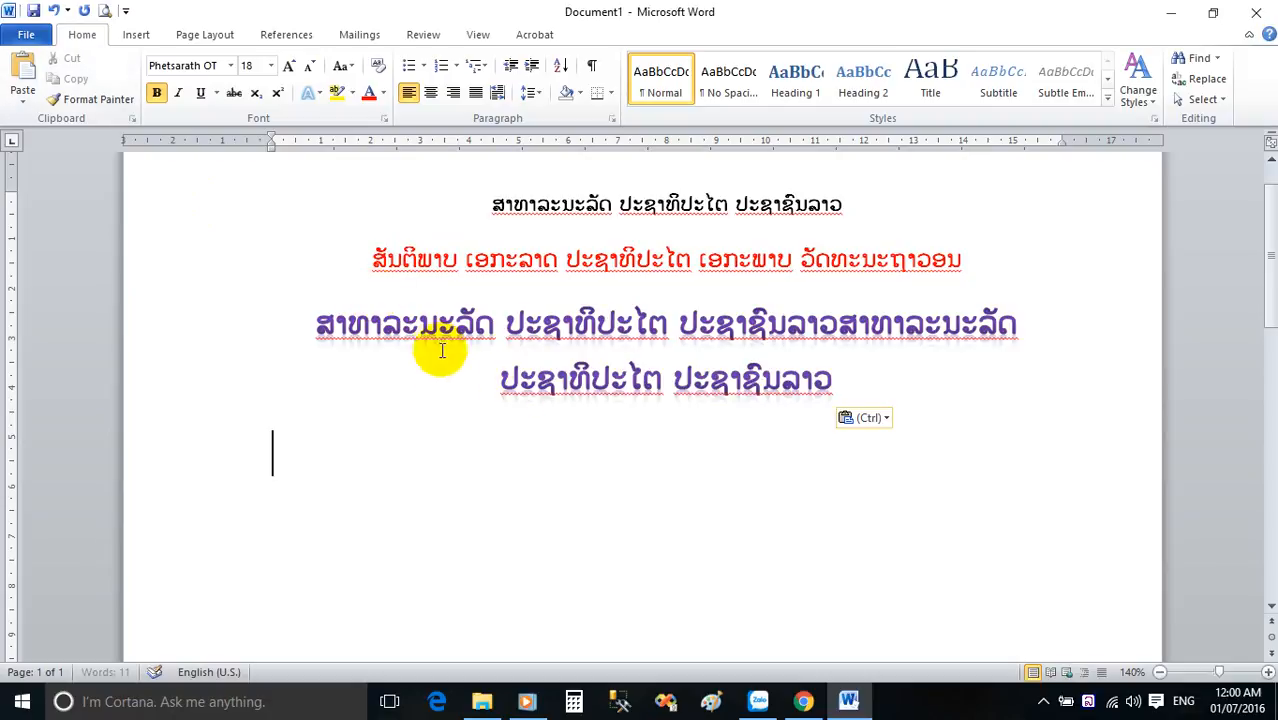
left_click_drag(845, 378, 275, 325)
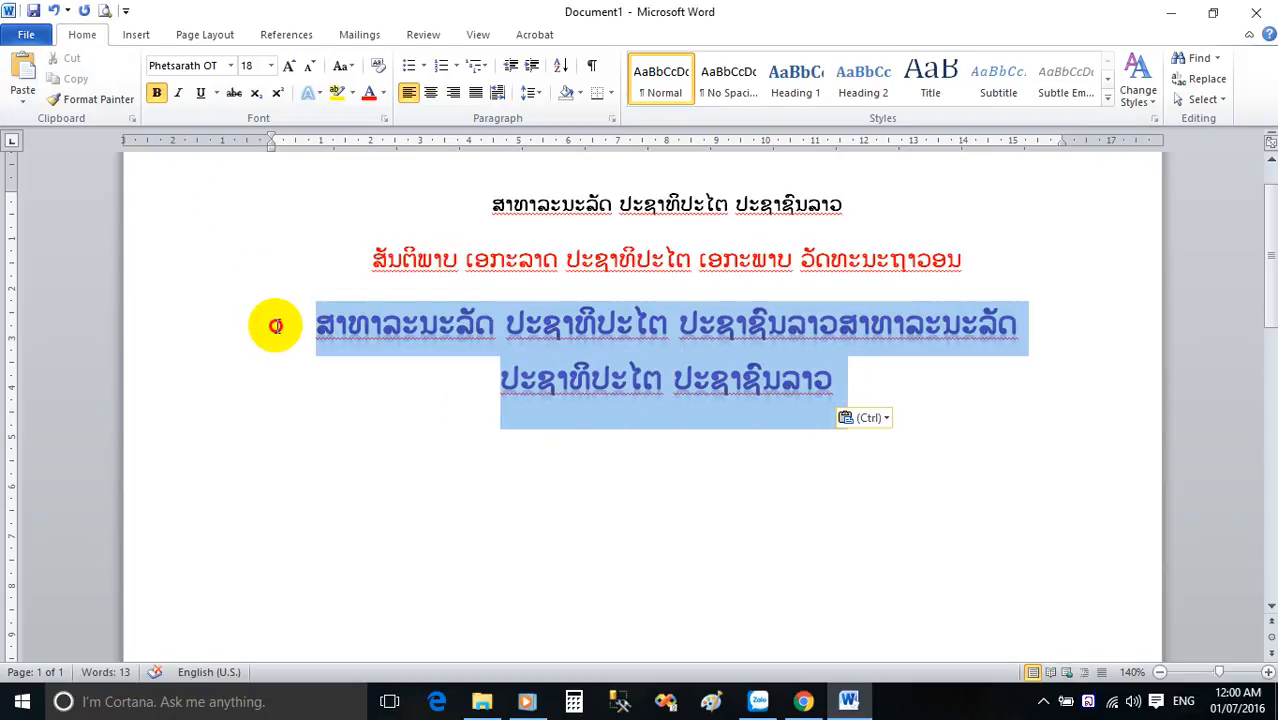
left_click(409, 92)
left_click(568, 378)
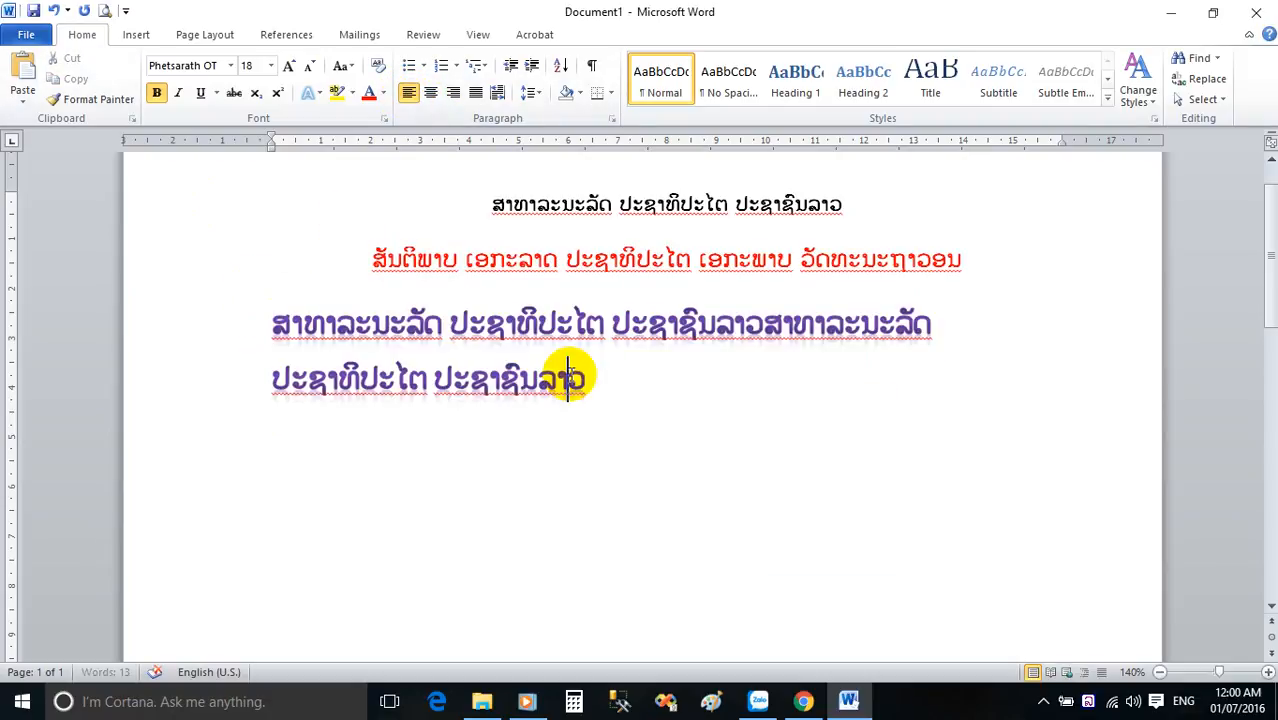
left_click(588, 378)
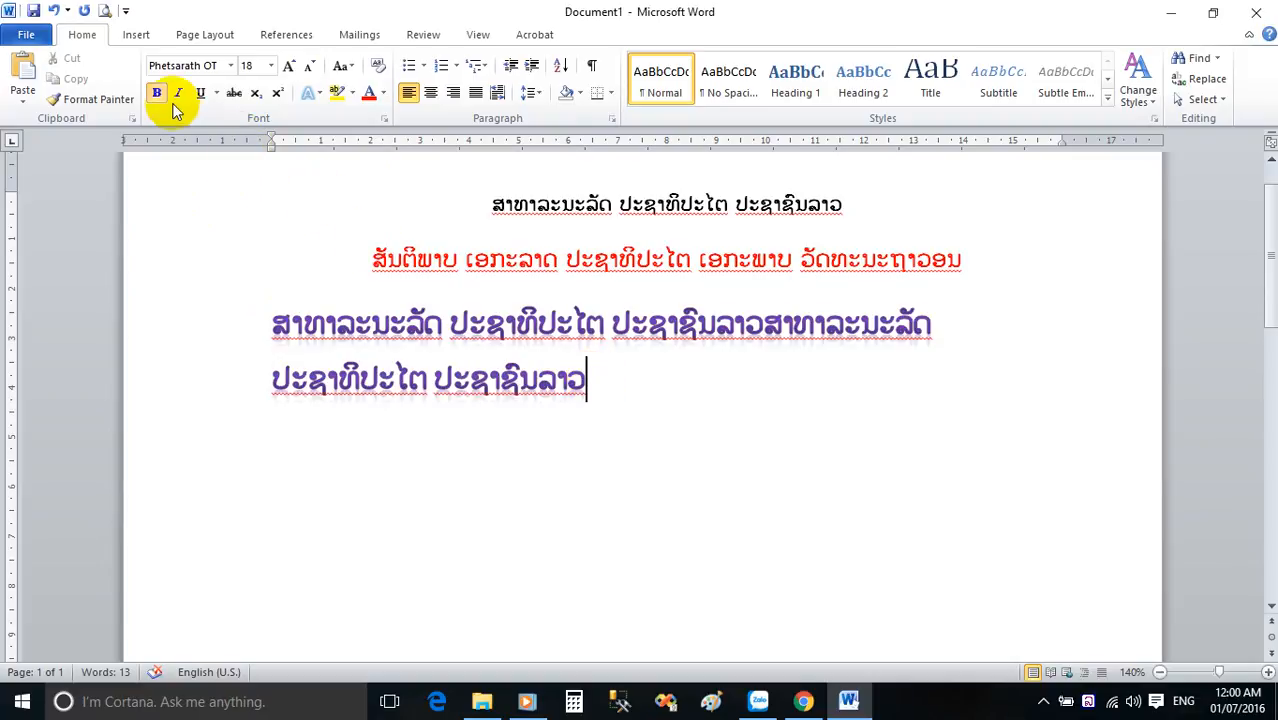
Paste the copied line three more times at the end of the purple text and left-align all of the purple lines.
left_click(23, 68)
left_click(22, 68)
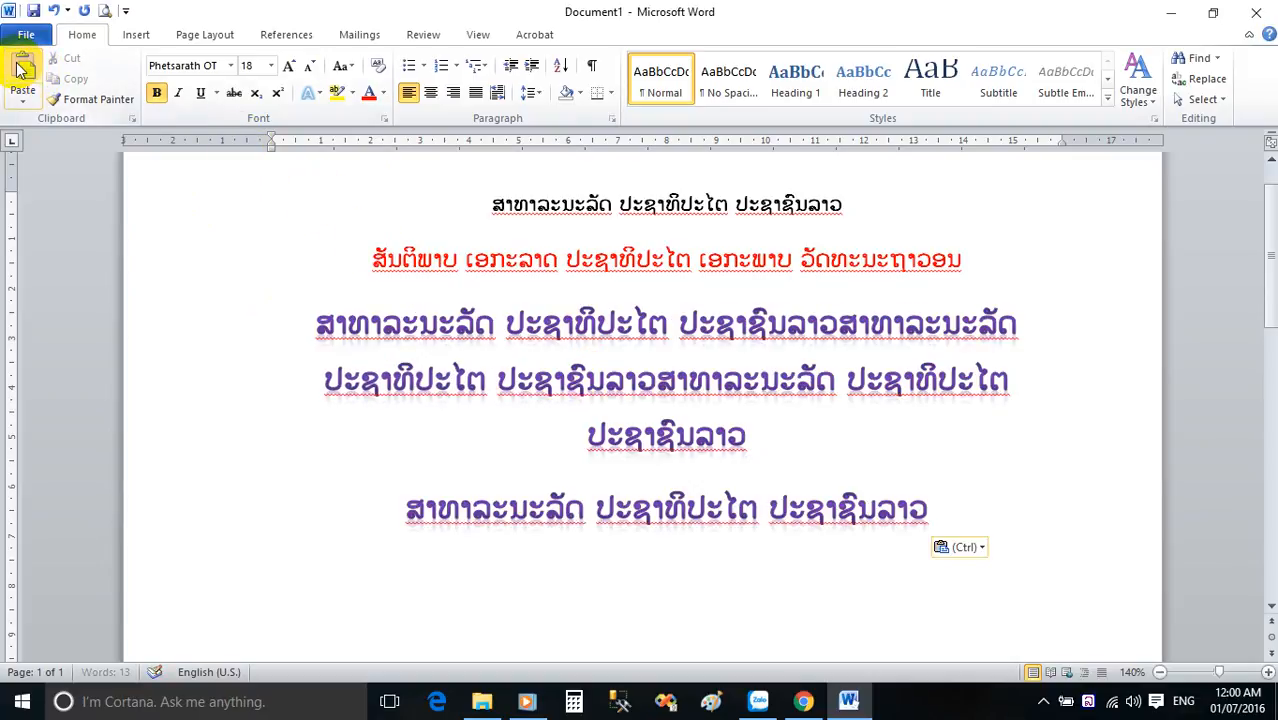
left_click(22, 68)
left_click_drag(930, 522, 307, 285)
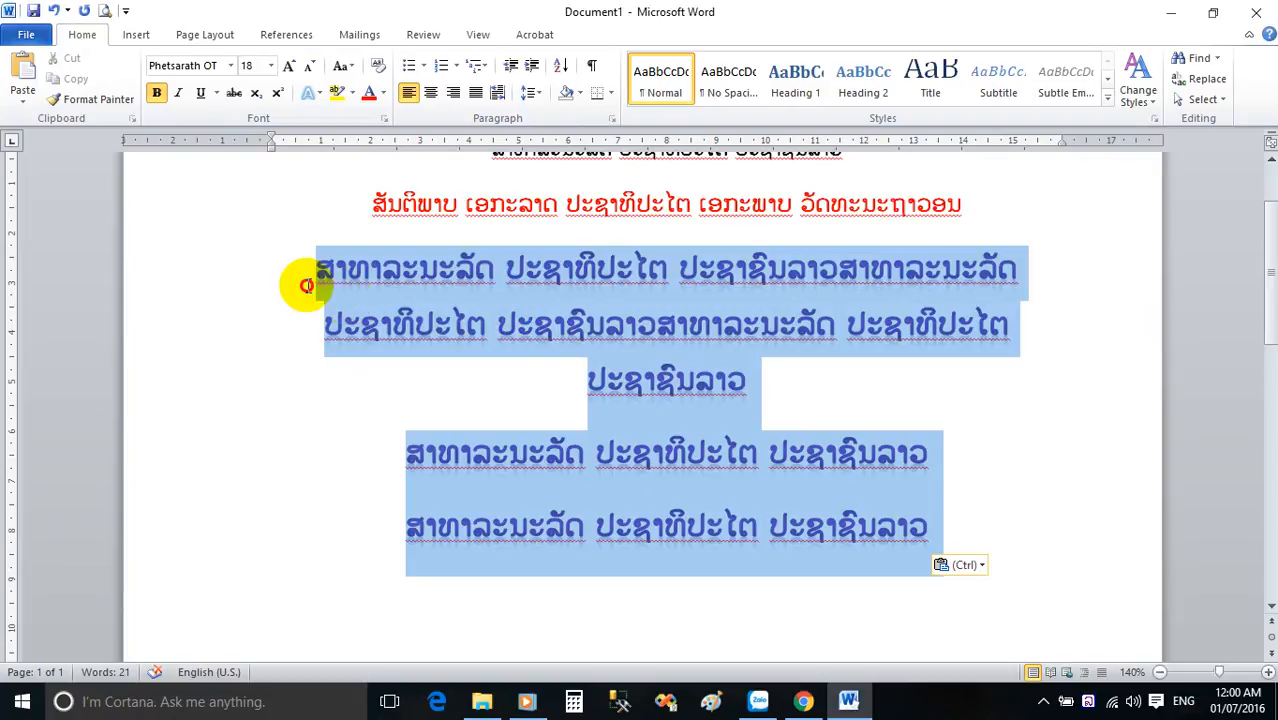
left_click(409, 92)
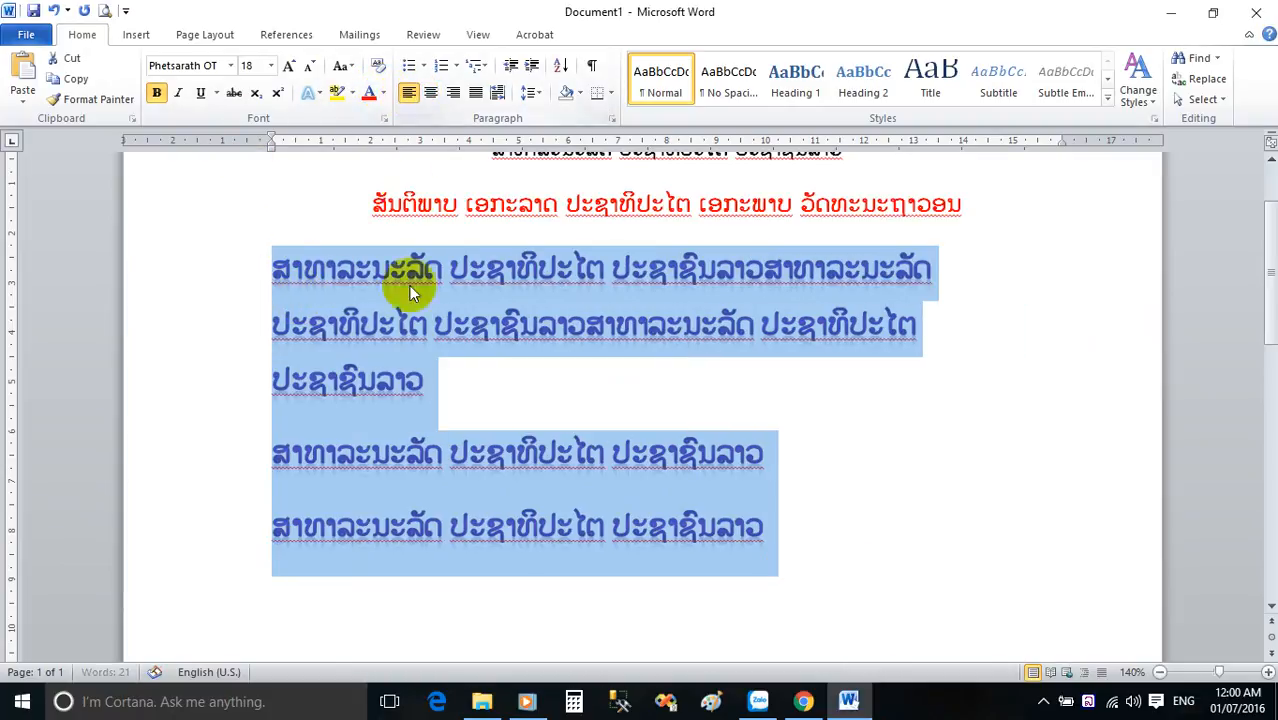
Join the last two pasted lines to the purple paragraph above by removing the paragraph breaks before them.
left_click(272, 462)
key("BackSpace")
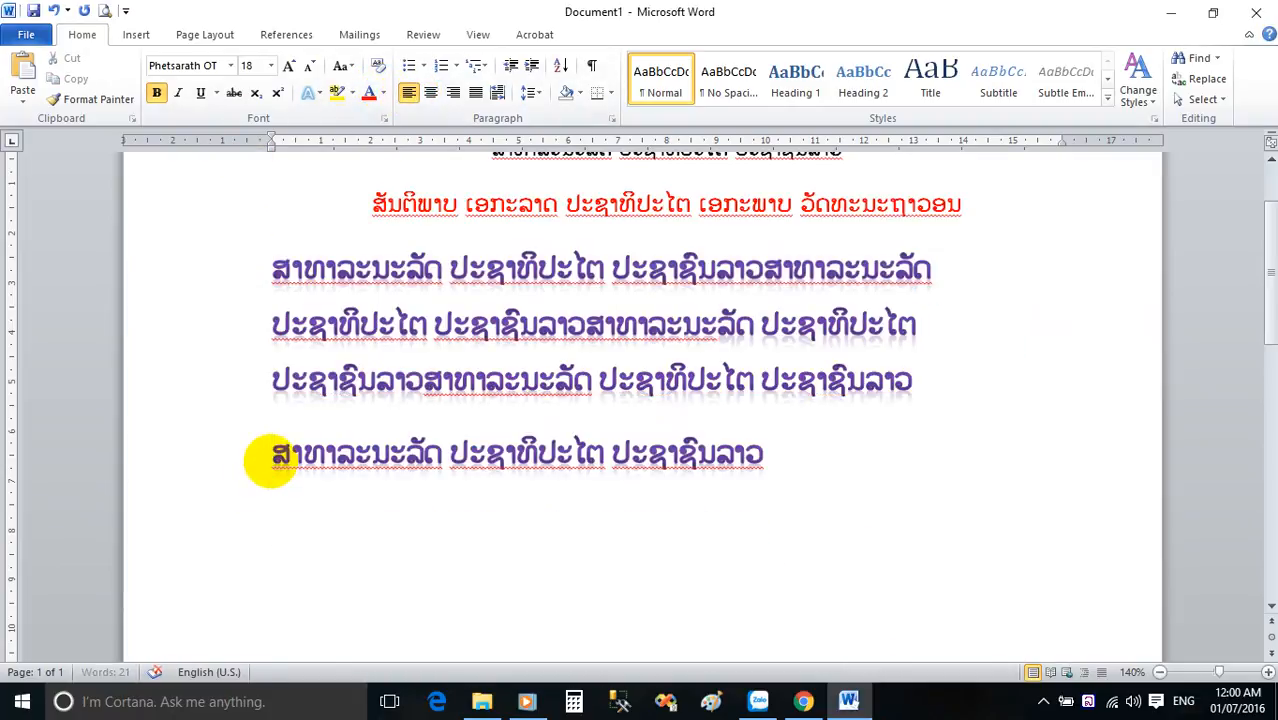
key("BackSpace")
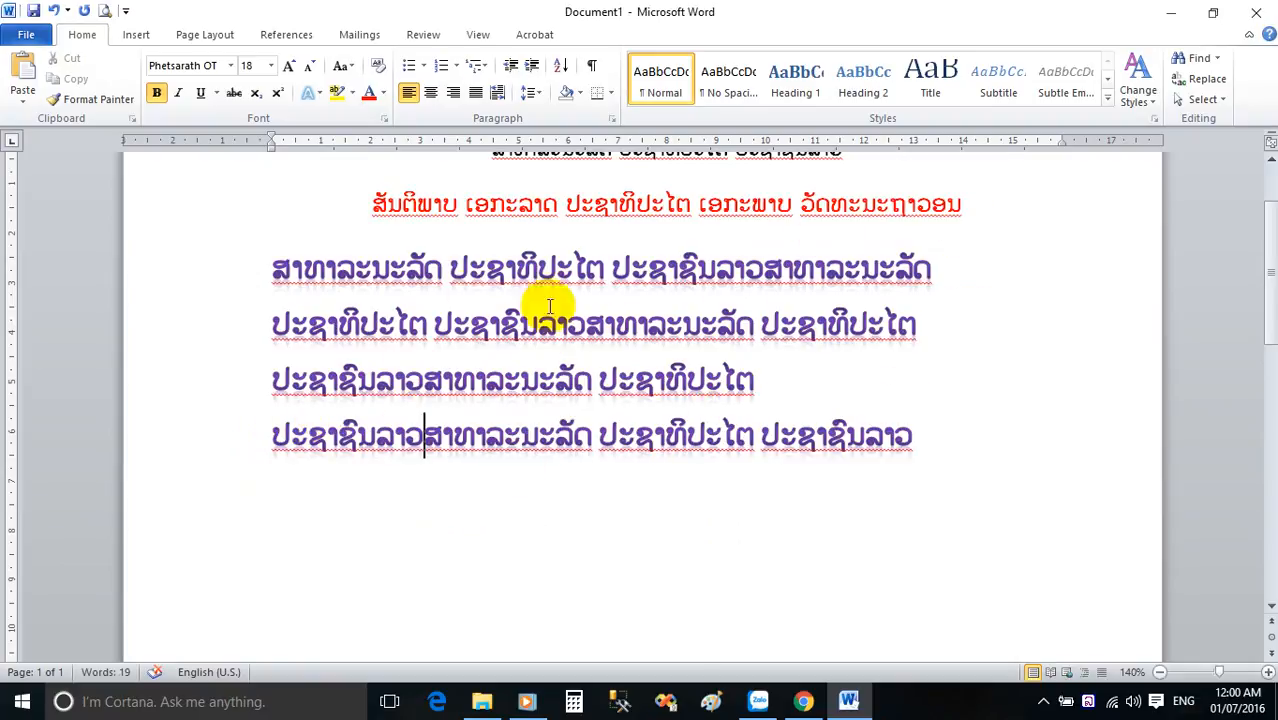
Justify the whole purple paragraph.
left_click_drag(268, 268, 952, 440)
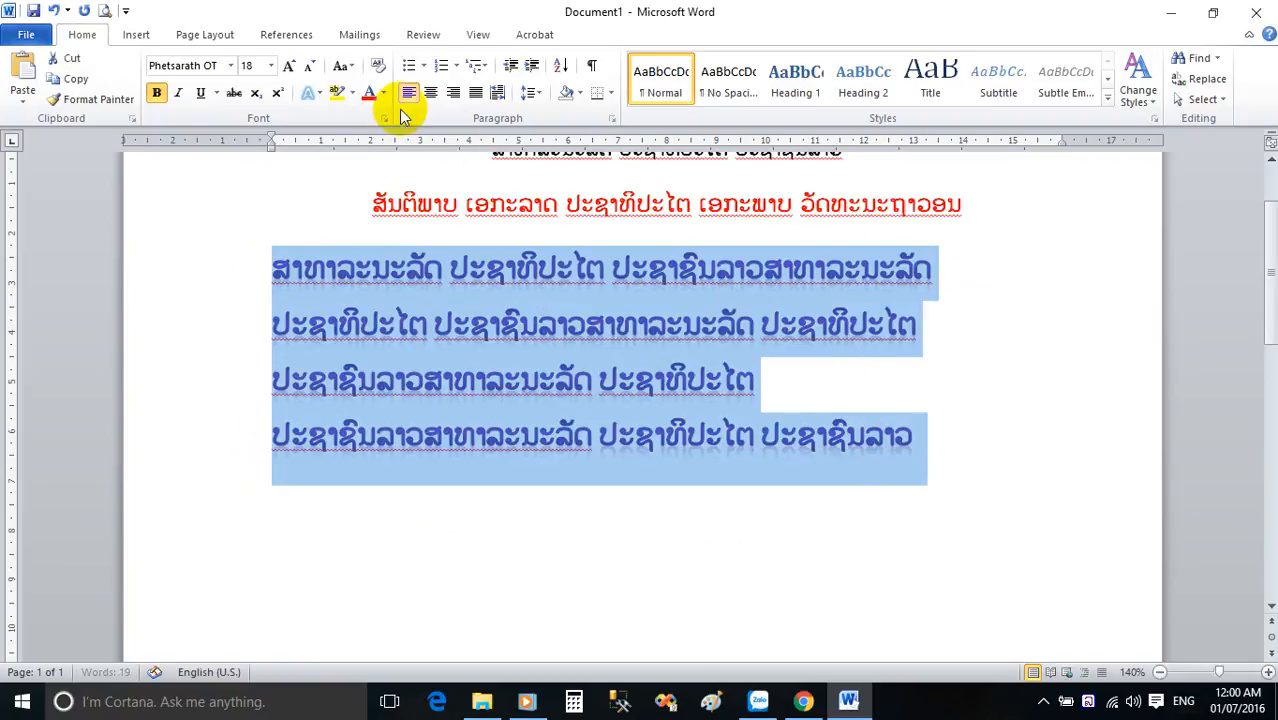
left_click(476, 93)
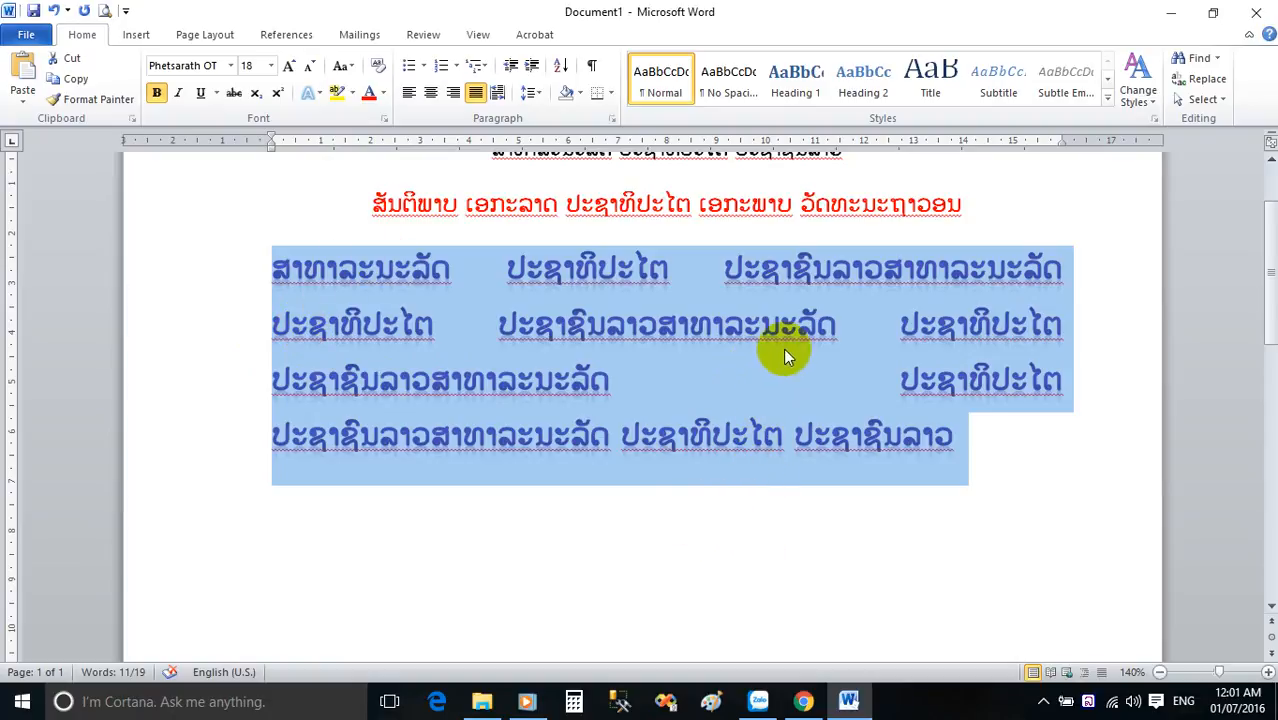
left_click(643, 390)
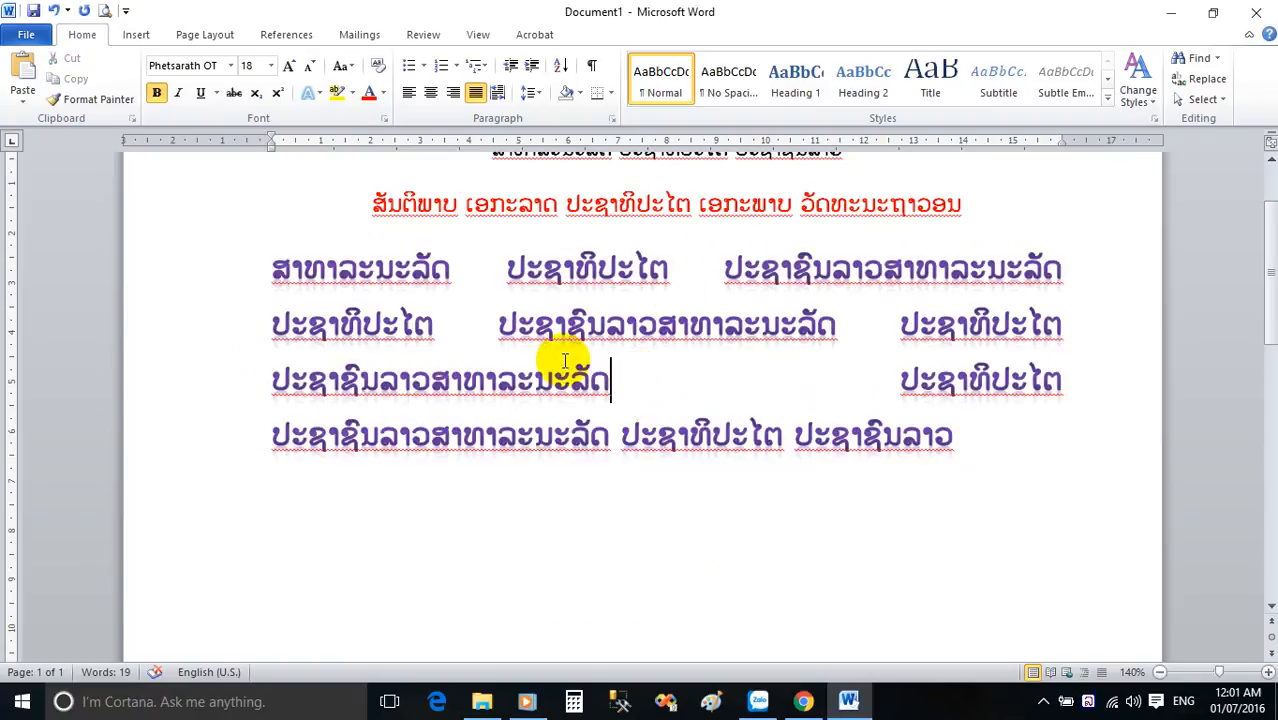
Highlight the red second heading line in yellow.
scroll(565, 362, "up", 1)
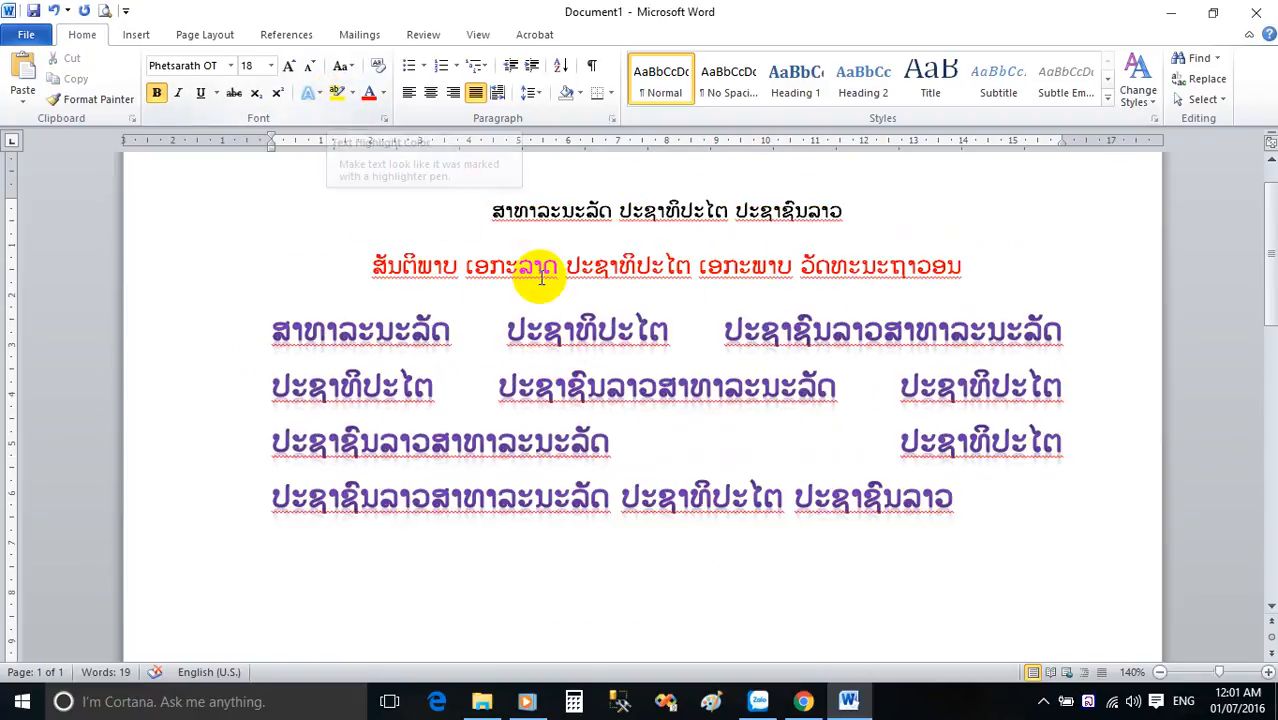
left_click_drag(964, 264, 350, 258)
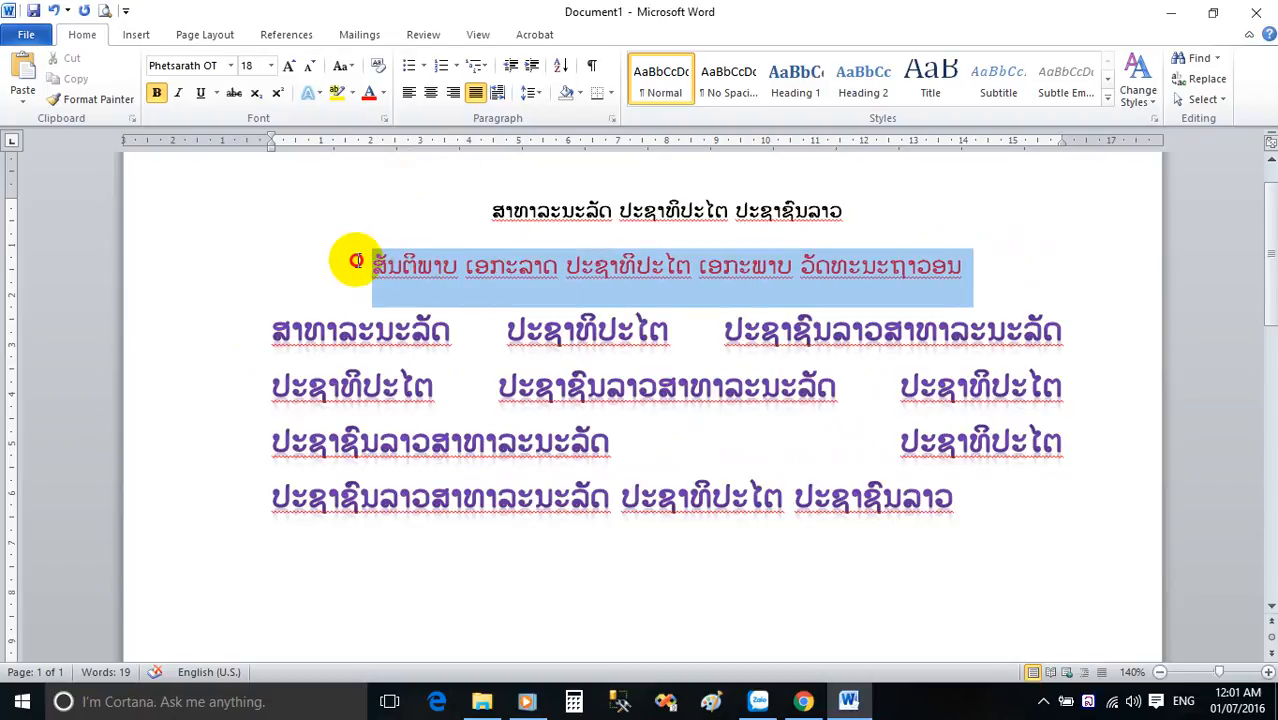
left_click(339, 99)
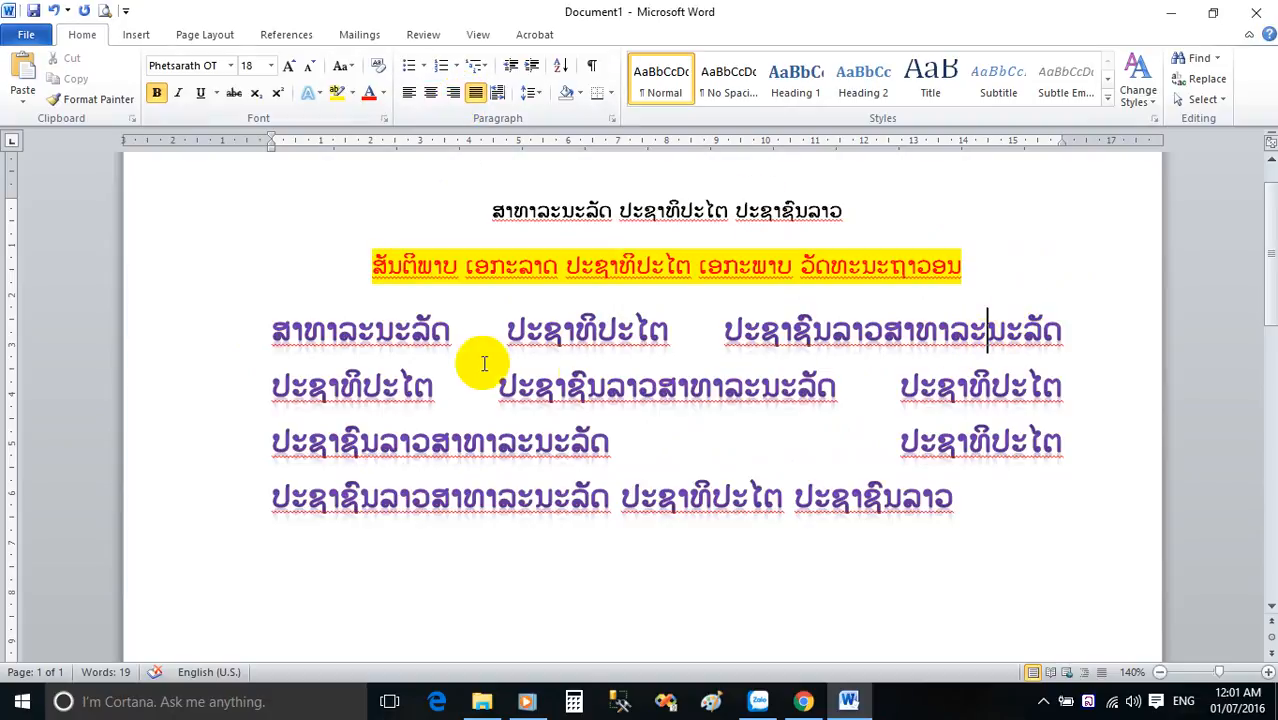
Highlight the purple paragraph in dark yellow from its start to the first word of its last line.
left_click_drag(271, 320, 399, 472)
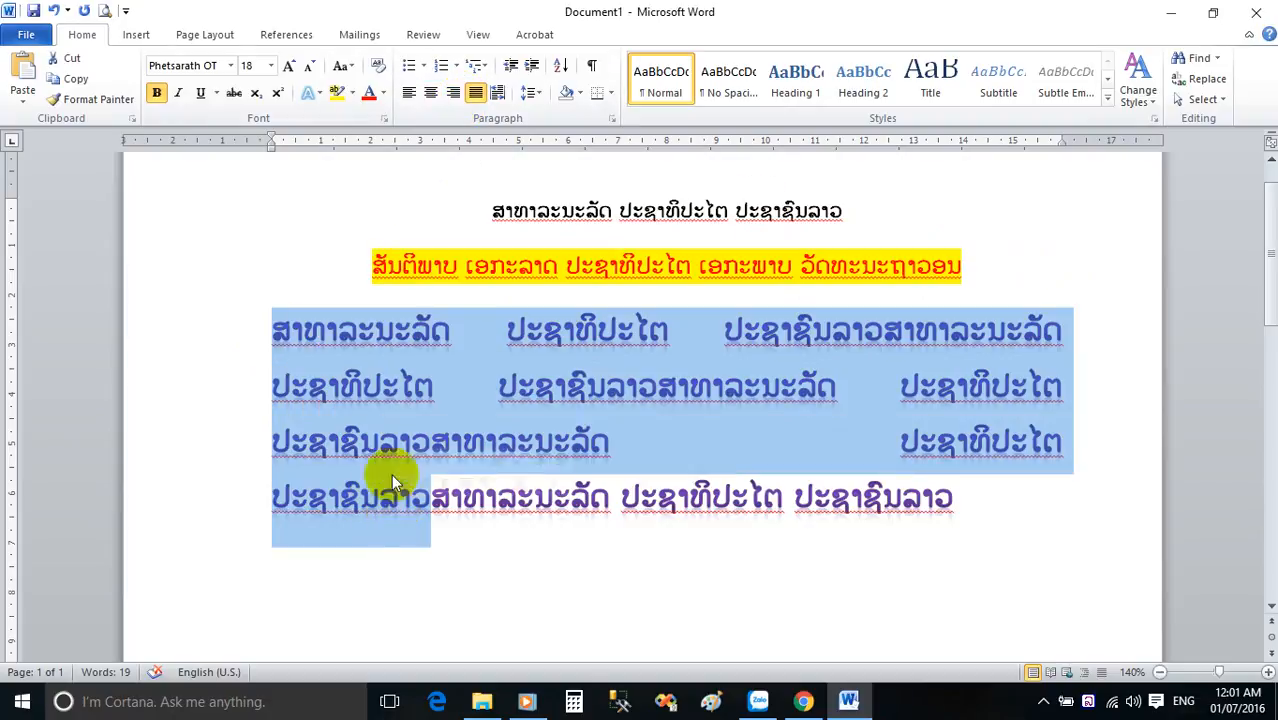
left_click(352, 93)
left_click(372, 176)
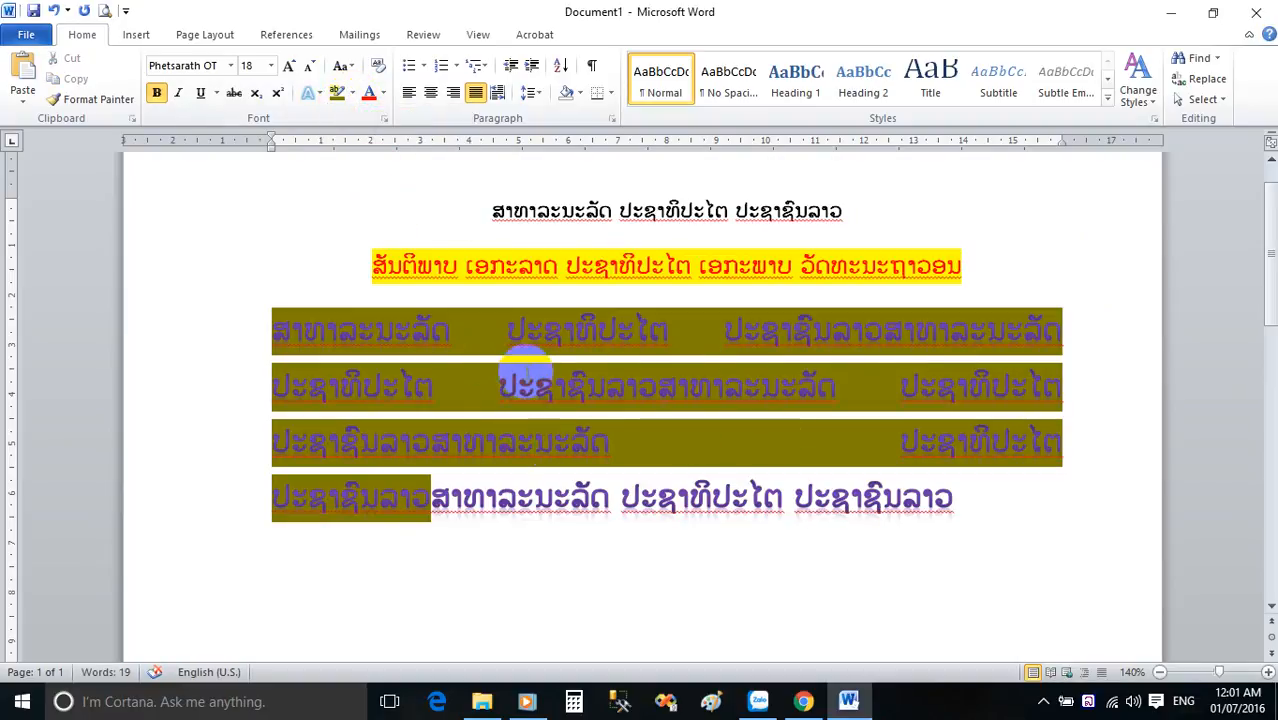
Remove the text highlighting from the red heading line and the purple paragraph by setting it to No Color.
left_click_drag(1078, 528, 357, 262)
left_click(352, 93)
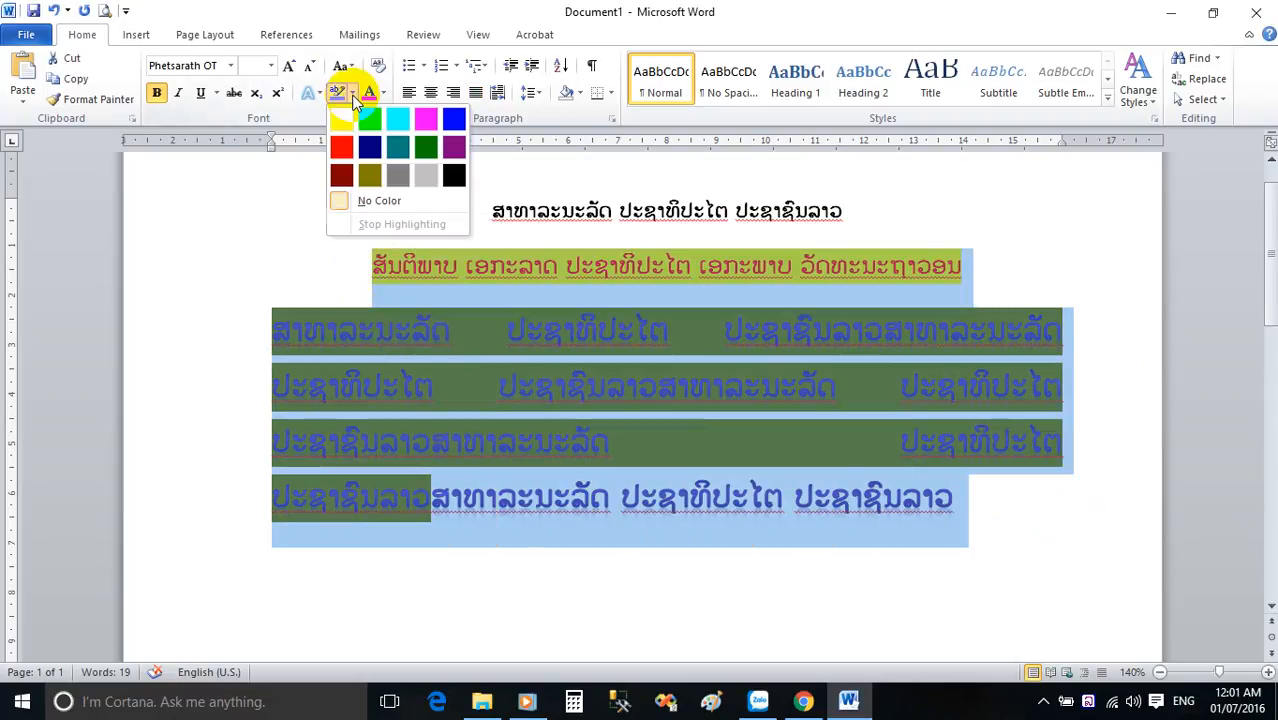
left_click(376, 205)
left_click(765, 362)
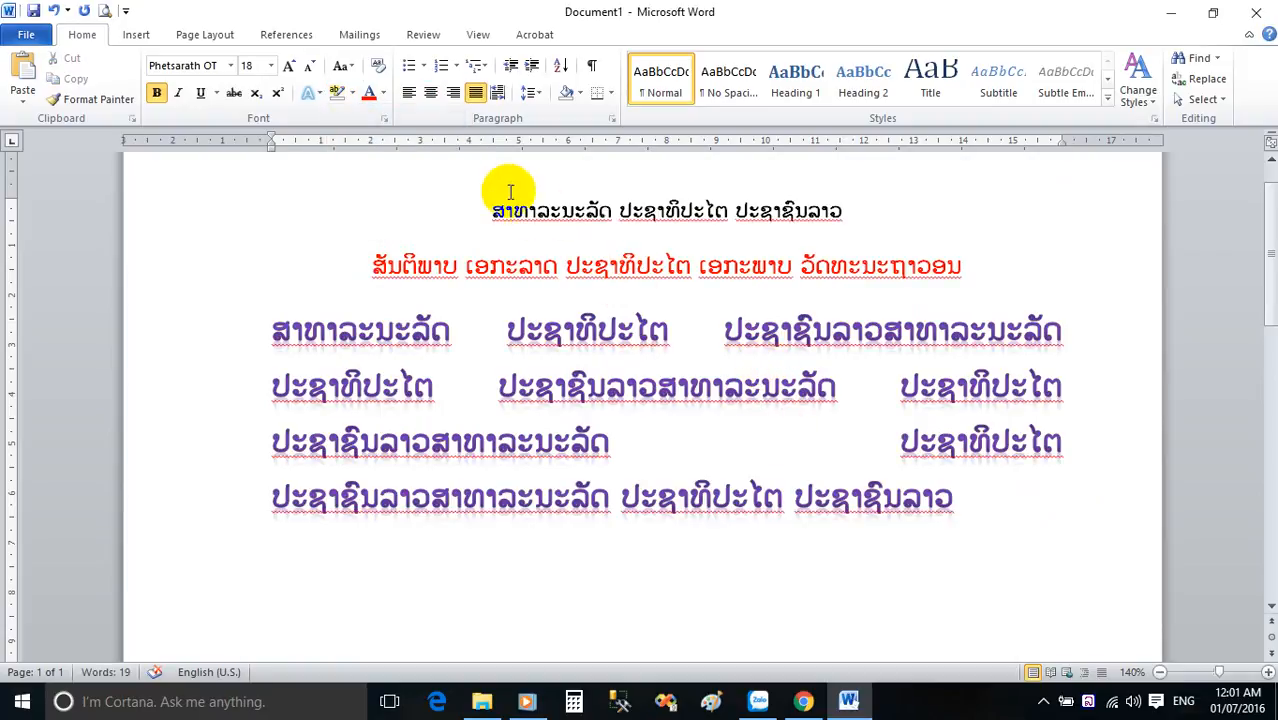
Start a new line below the purple paragraph and give it the coloured plus-shaped bullet.
left_click(973, 507)
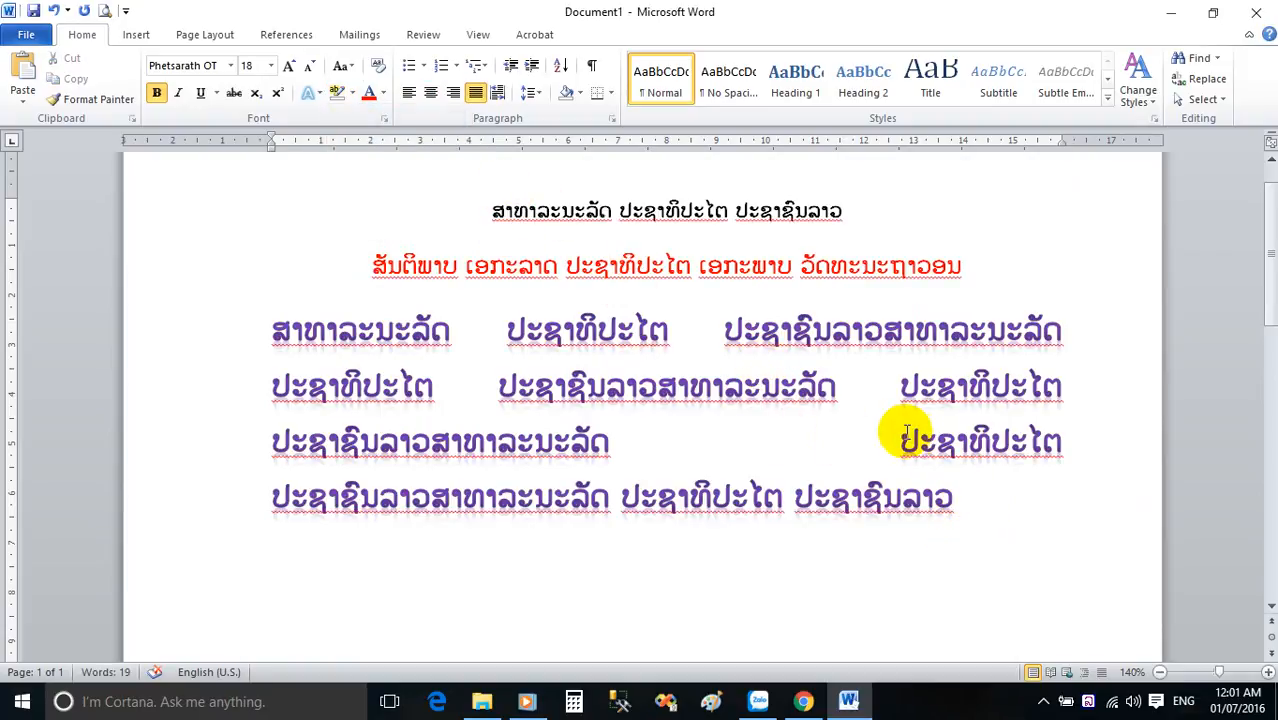
key("Return")
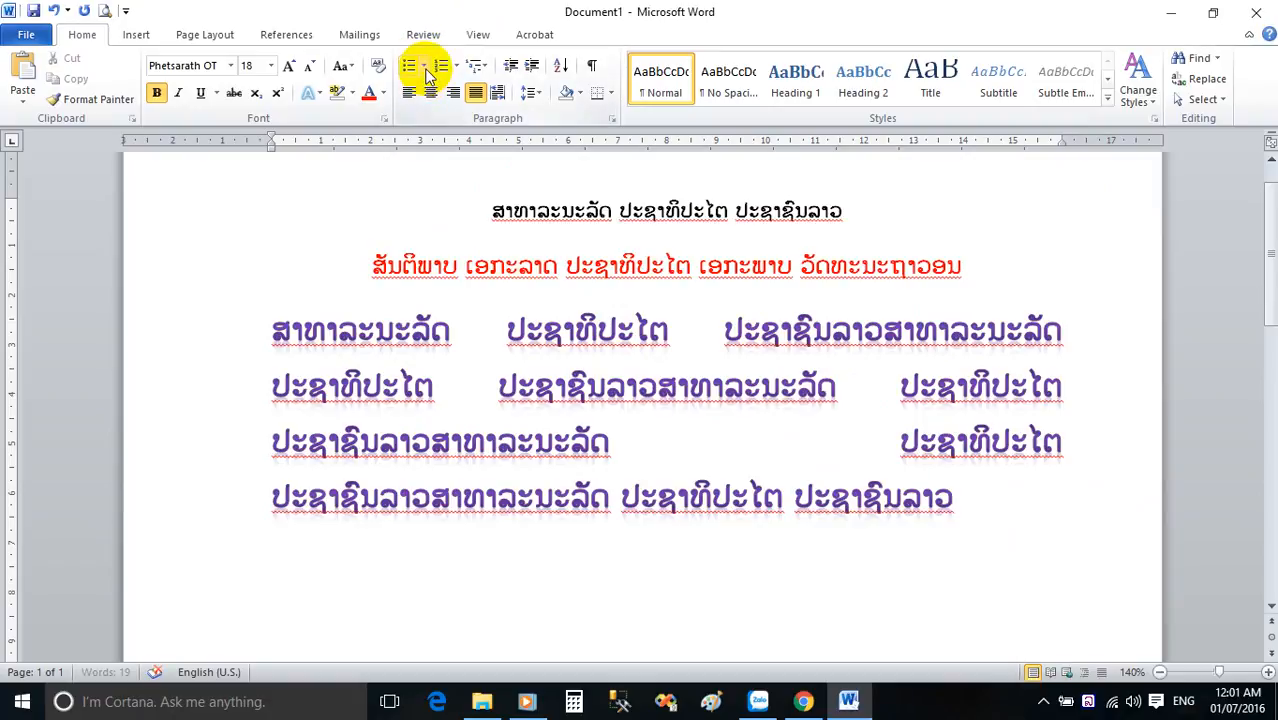
left_click(425, 68)
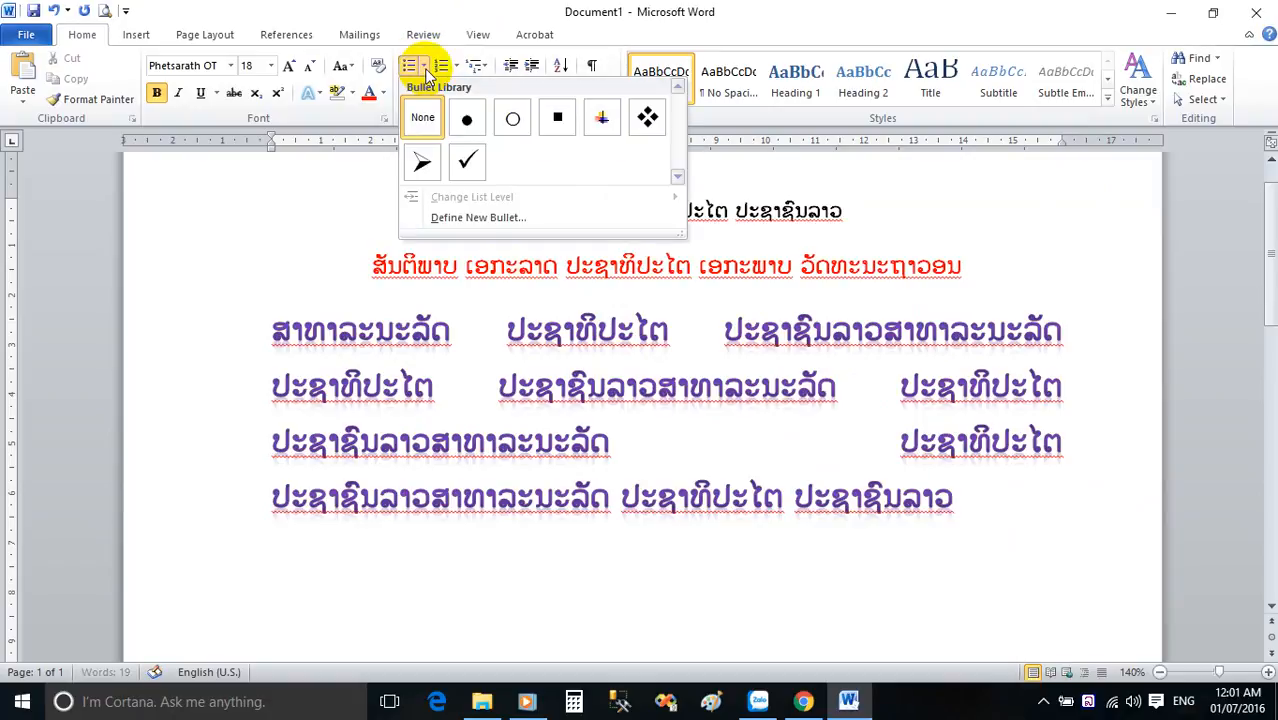
left_click(605, 120)
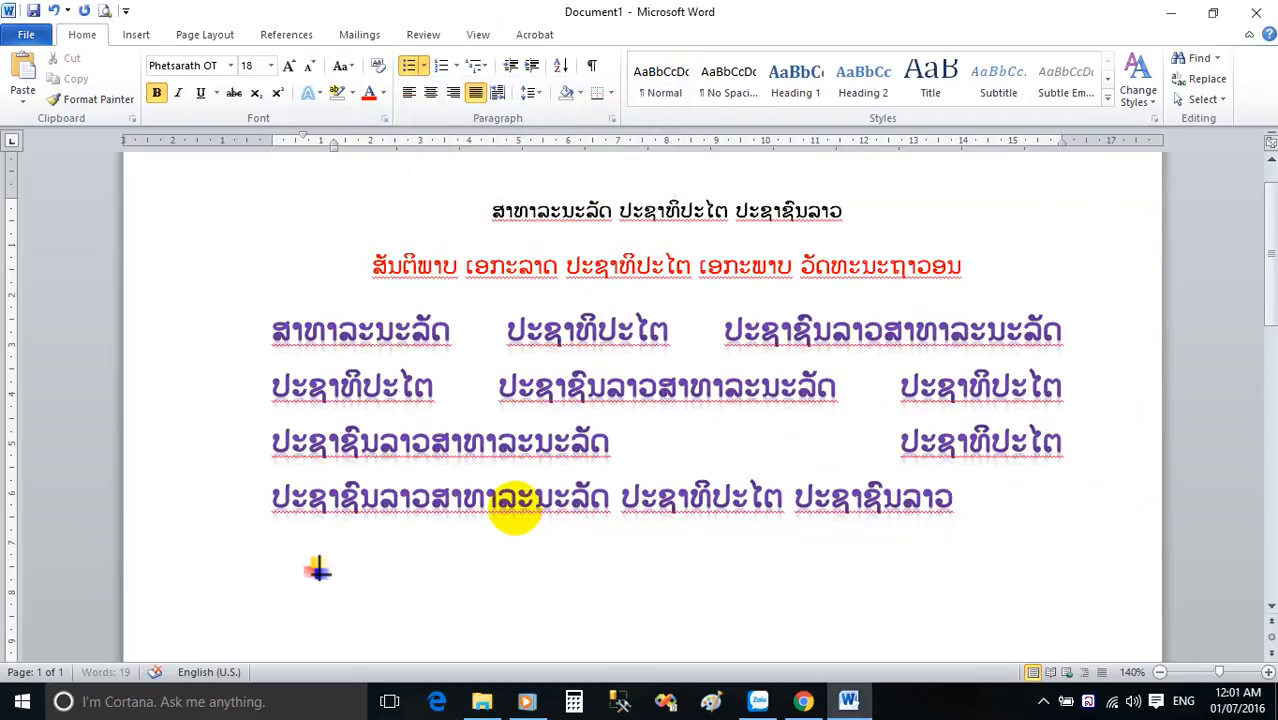
Paste the copied line at the bulleted line and remove the bullet from the empty line below it.
type("ສາທາລະນະລັດ ປະຊາທິປະໄຕ ປະຊາຊົນລາວ")
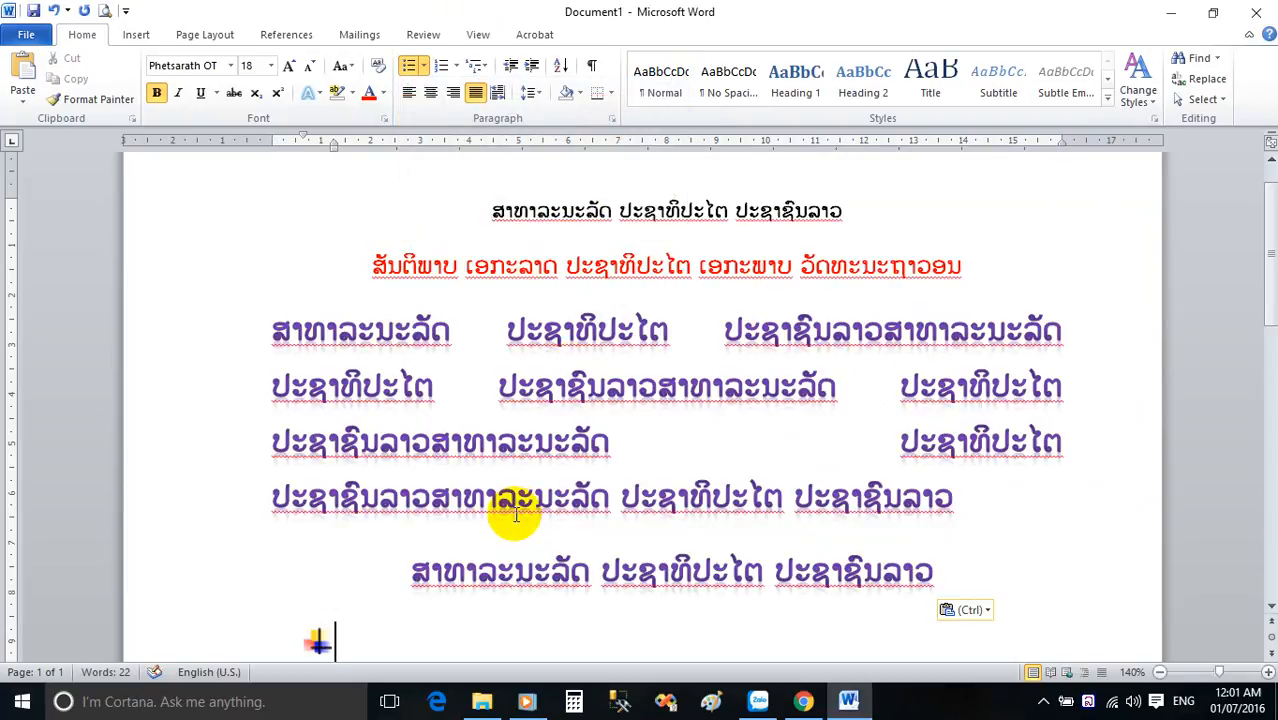
key("BackSpace")
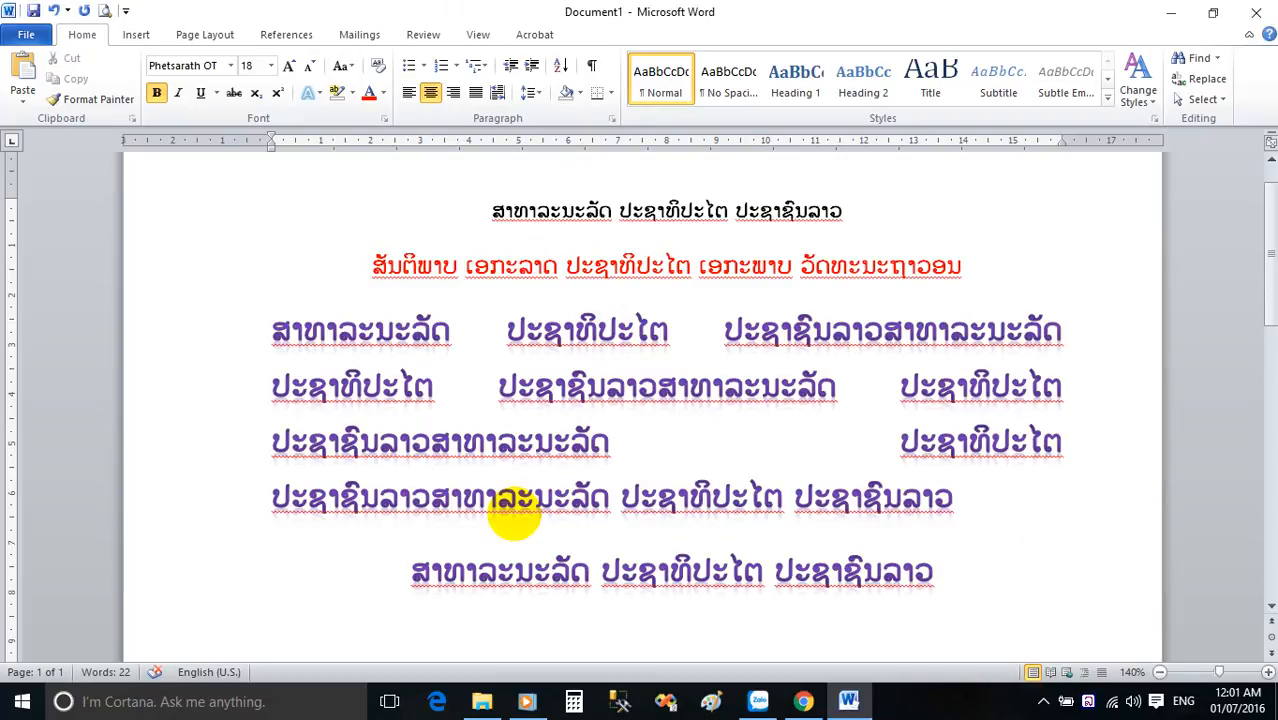
scroll(495, 562, "down", 1)
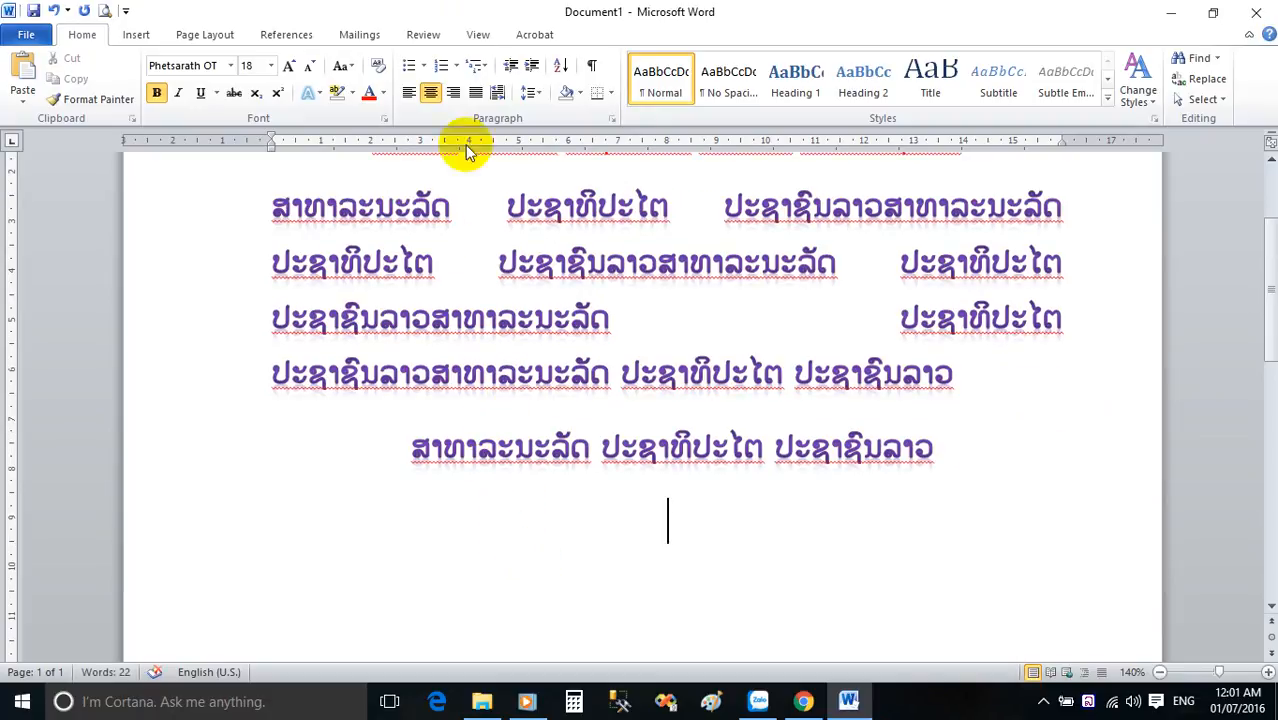
Left-align the empty line and build an arrow-bulleted list there with the items ສາທາລະນະລັດ, ສັນຕິພາບ and ເອກະລາດ.
left_click(409, 91)
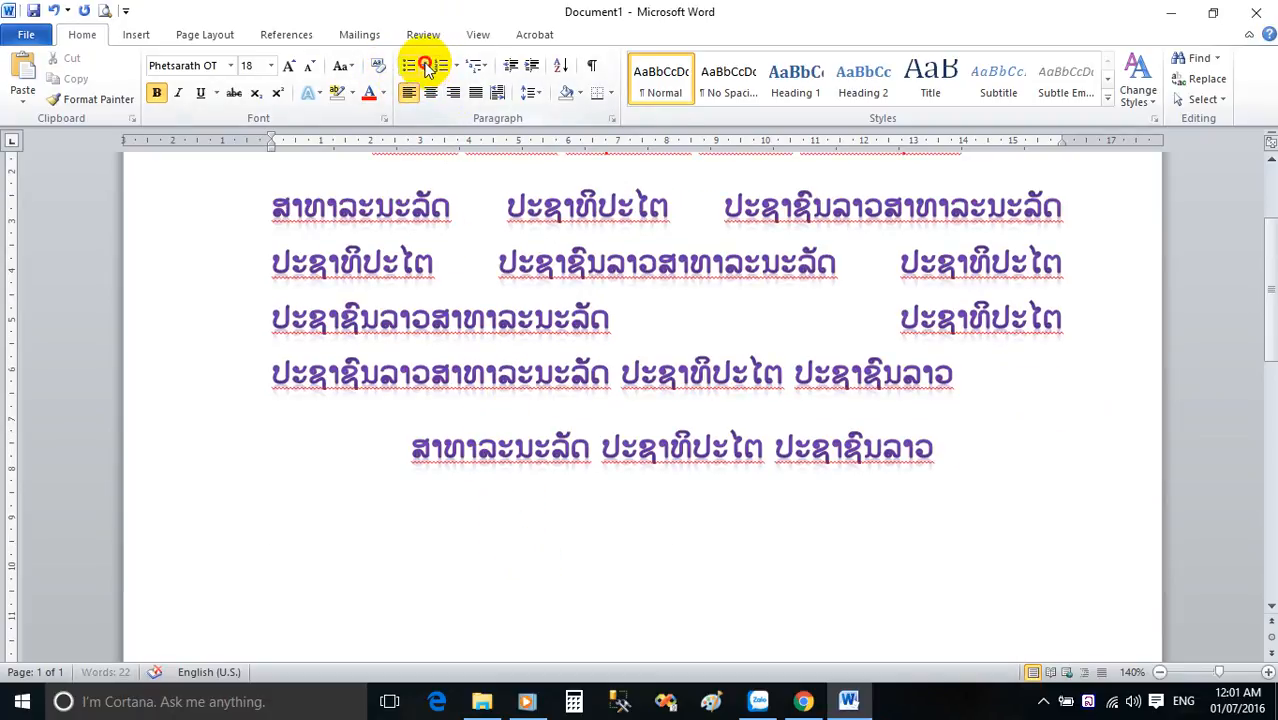
left_click(425, 66)
left_click(424, 227)
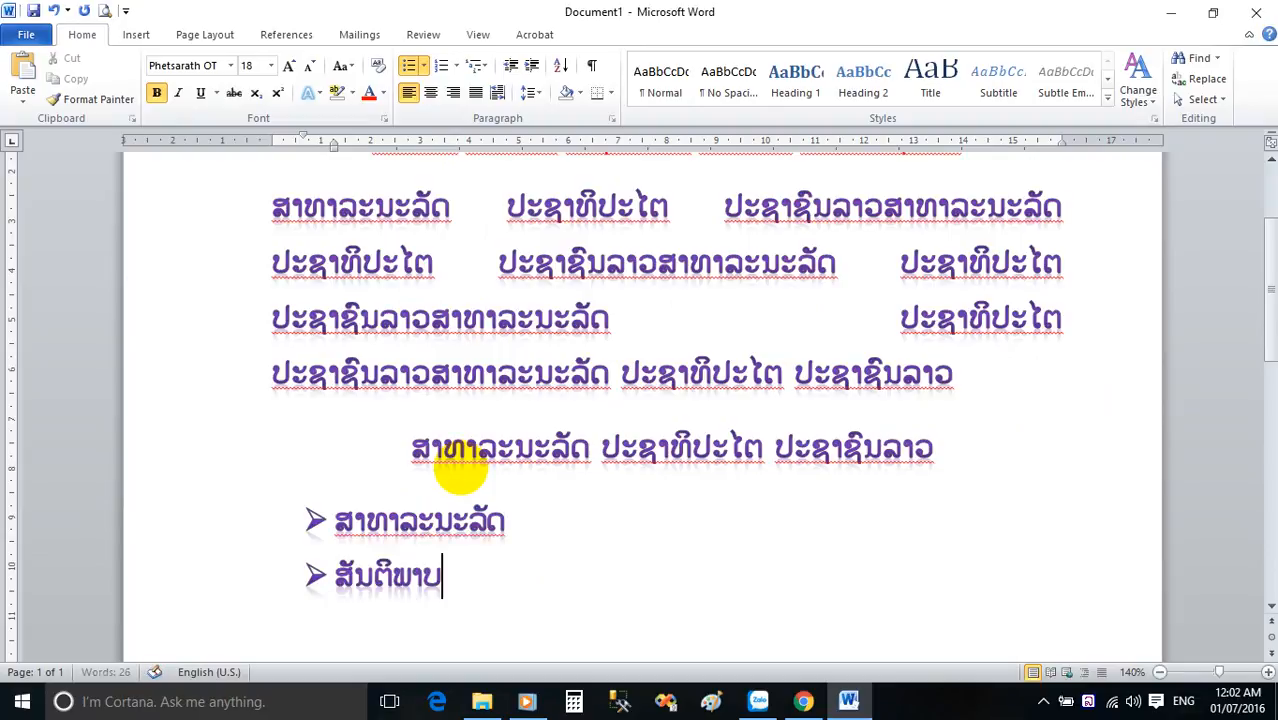
key("Return")
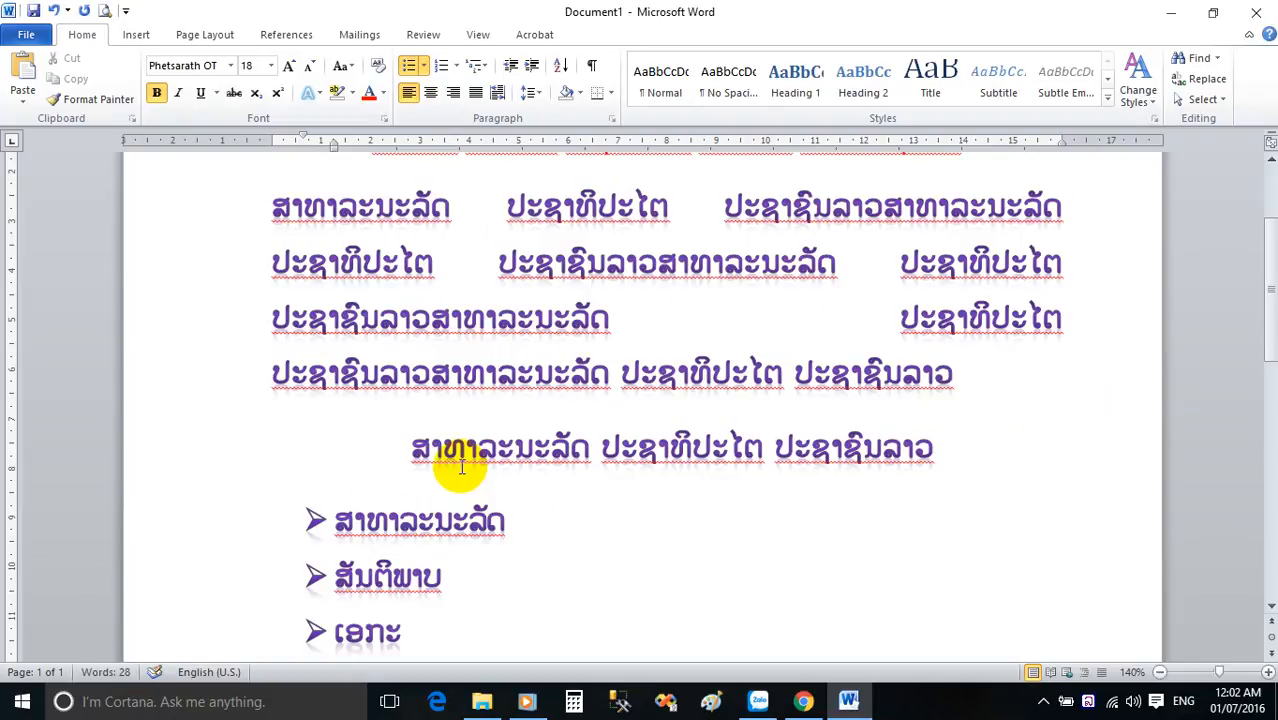
key("Return")
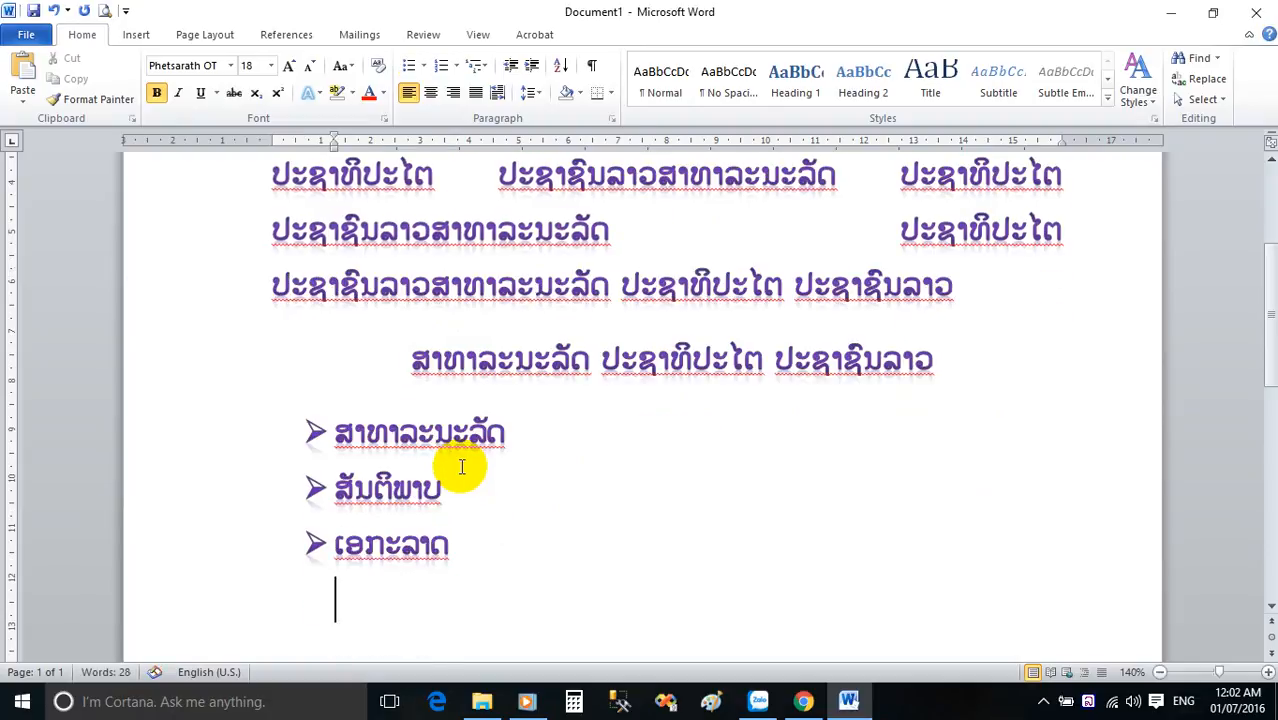
Below the bulleted list, add a numbered list in the 1. 2. 3. format with the items ສາທາ, ລະນະລັດ and ສັນຕິ.
scroll(462, 467, "down", 1)
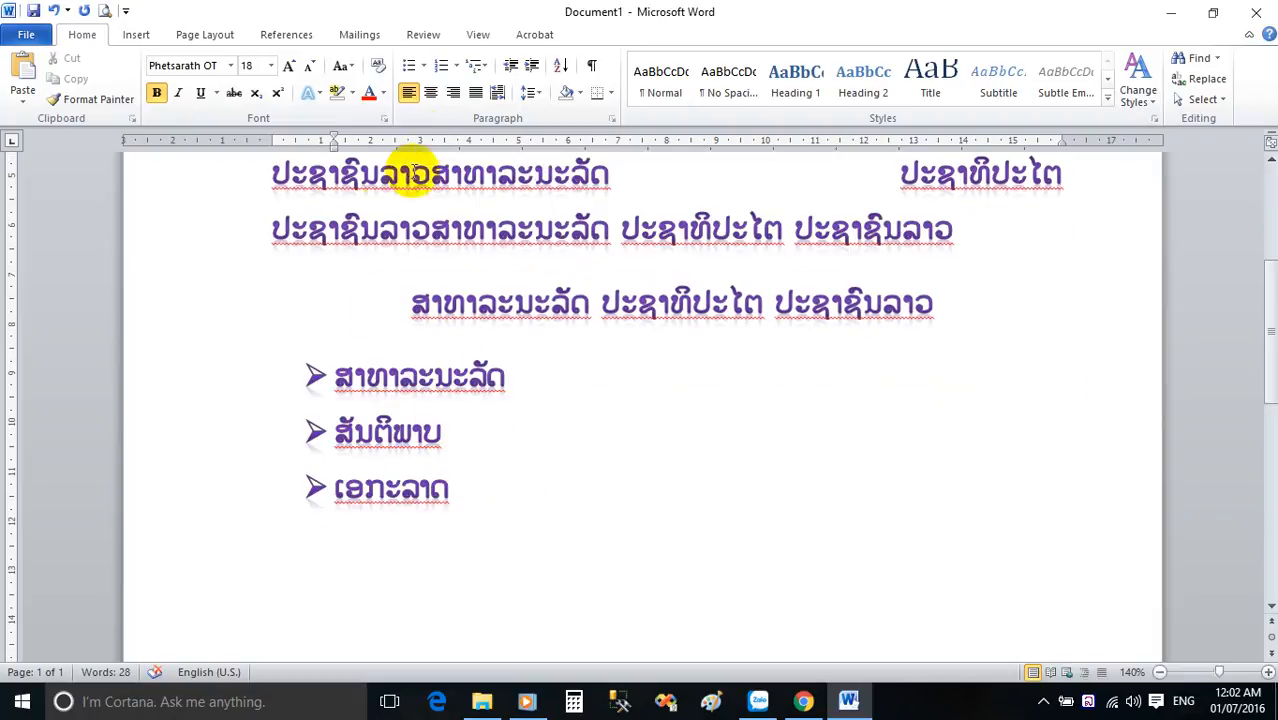
left_click(456, 65)
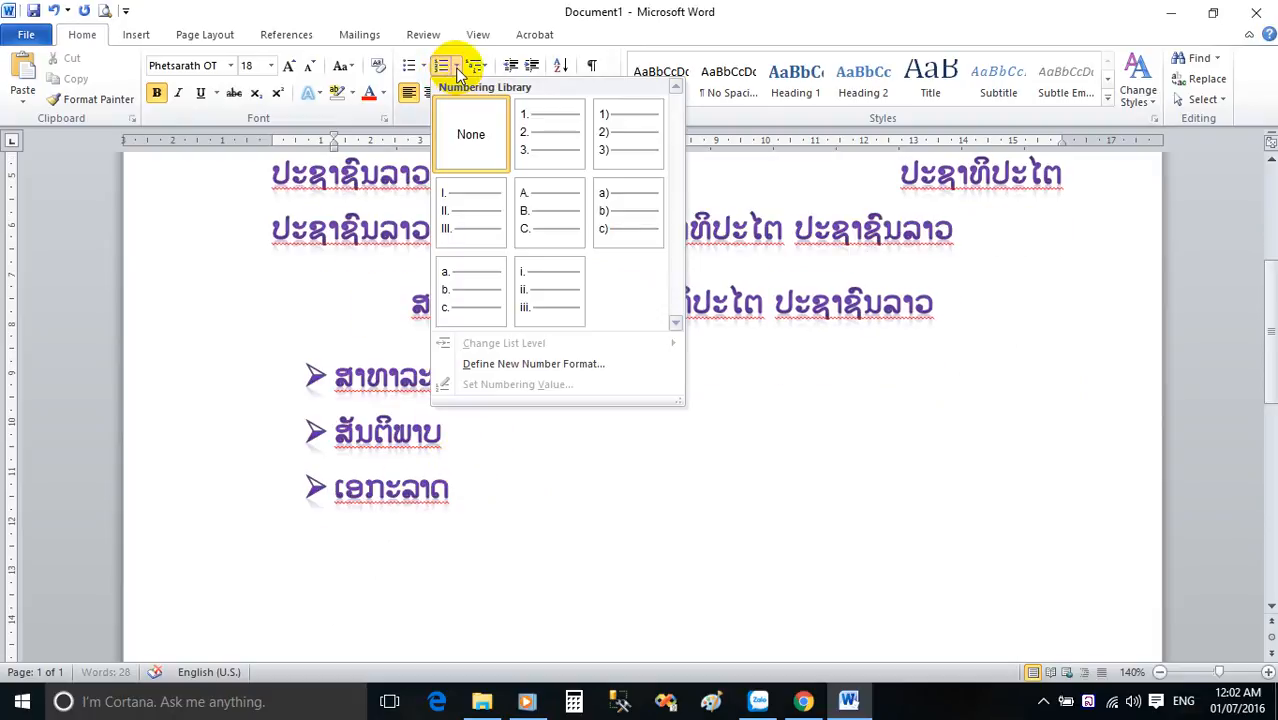
left_click(567, 146)
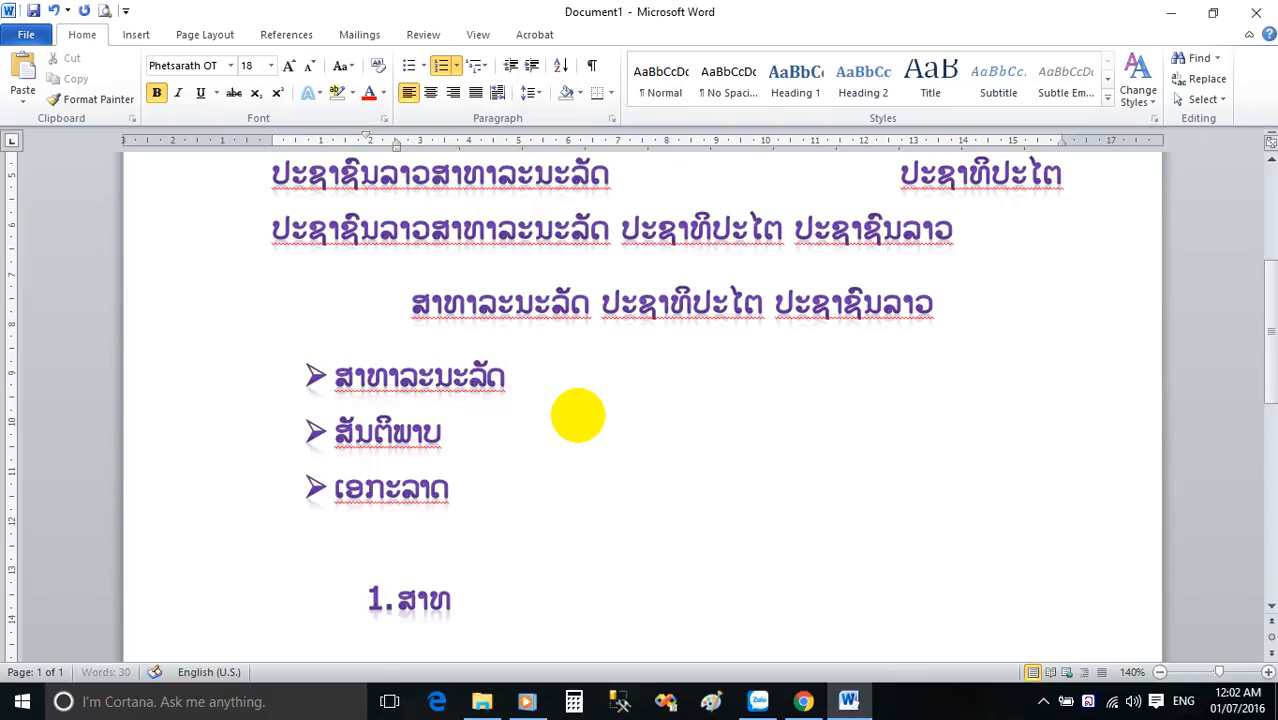
type("ສາທາ")
key("Return")
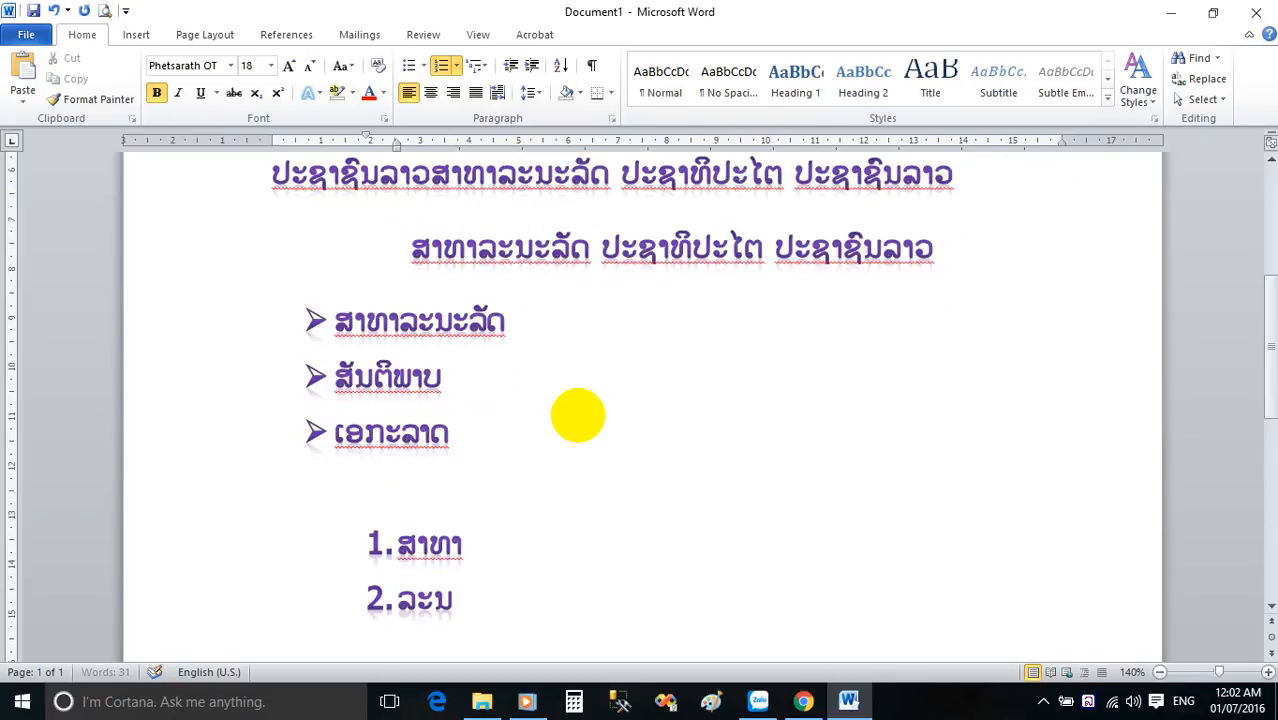
key("Return")
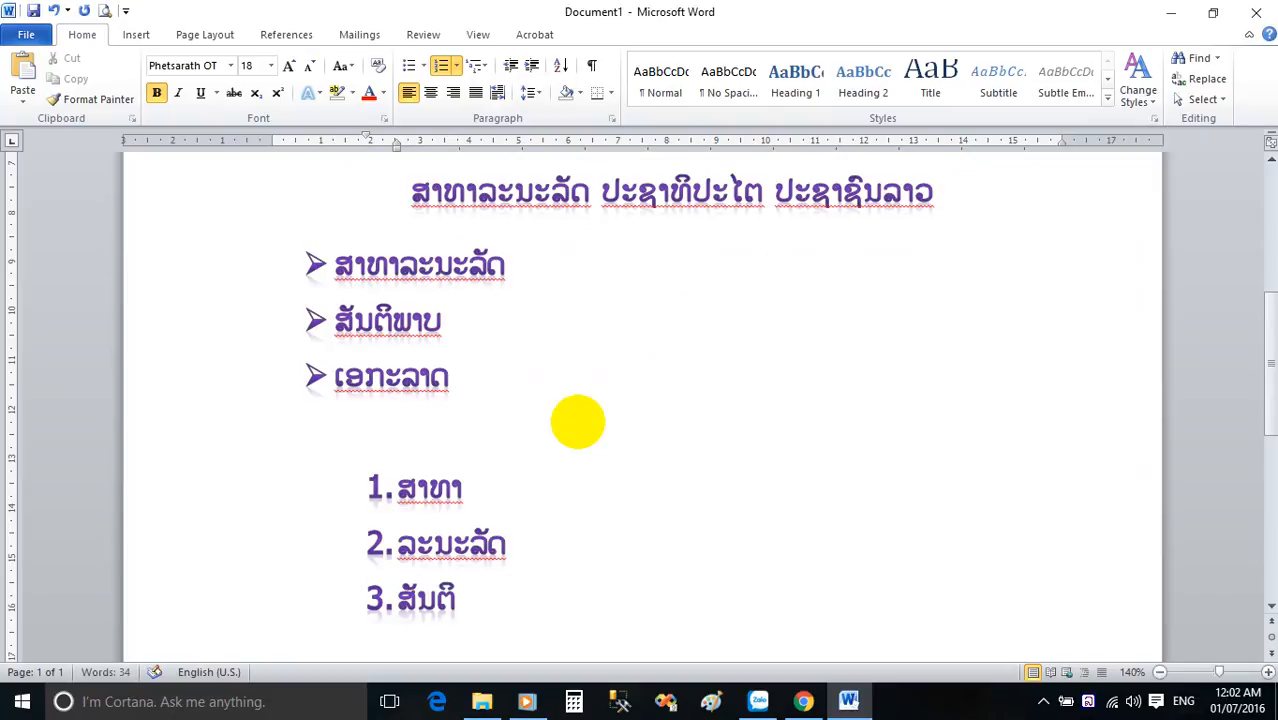
Complete the third numbered item as ສັນຕິພາບ and start an empty fourth item.
key("Return")
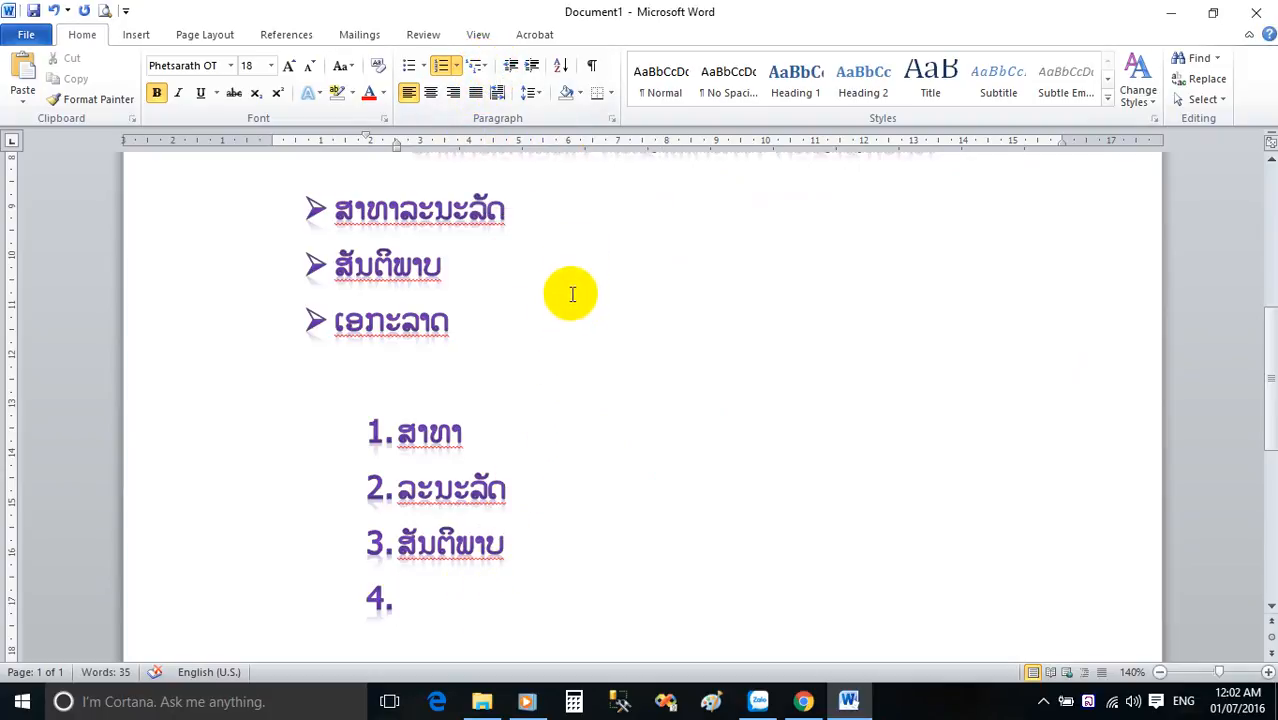
View the Sort Text options for the first numbered item and close them without sorting.
left_click_drag(508, 431, 365, 421)
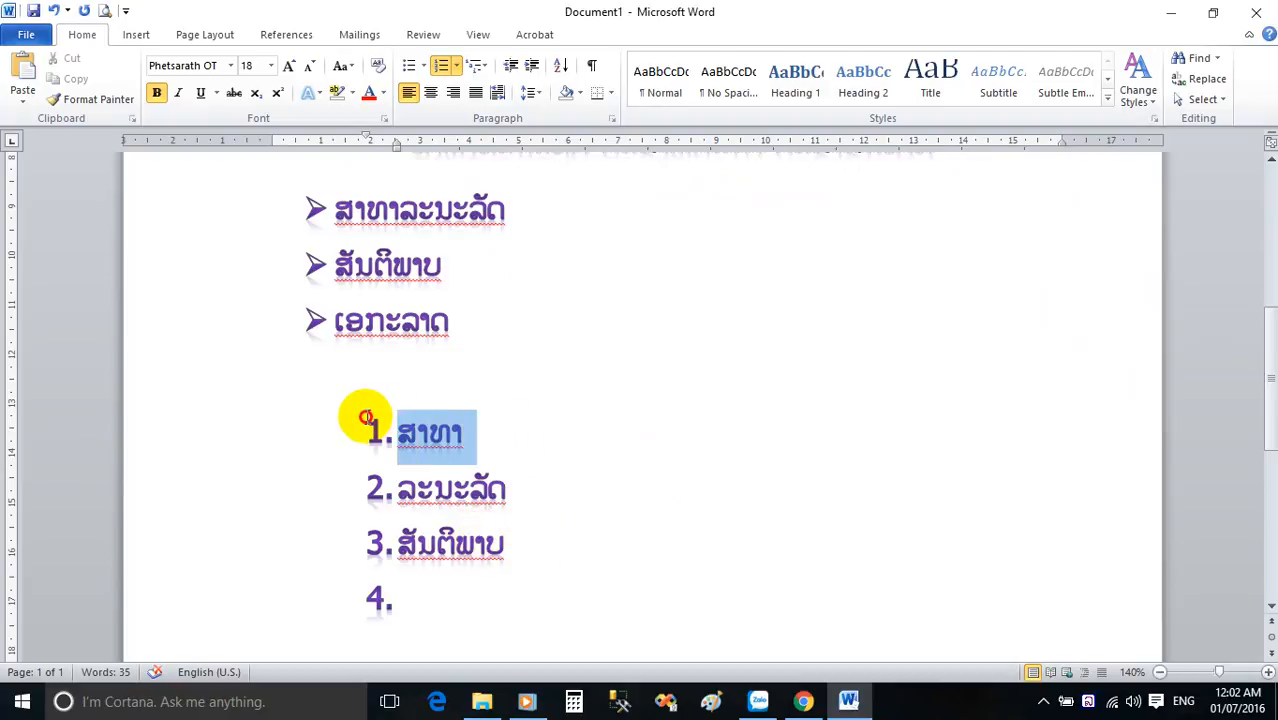
left_click(562, 67)
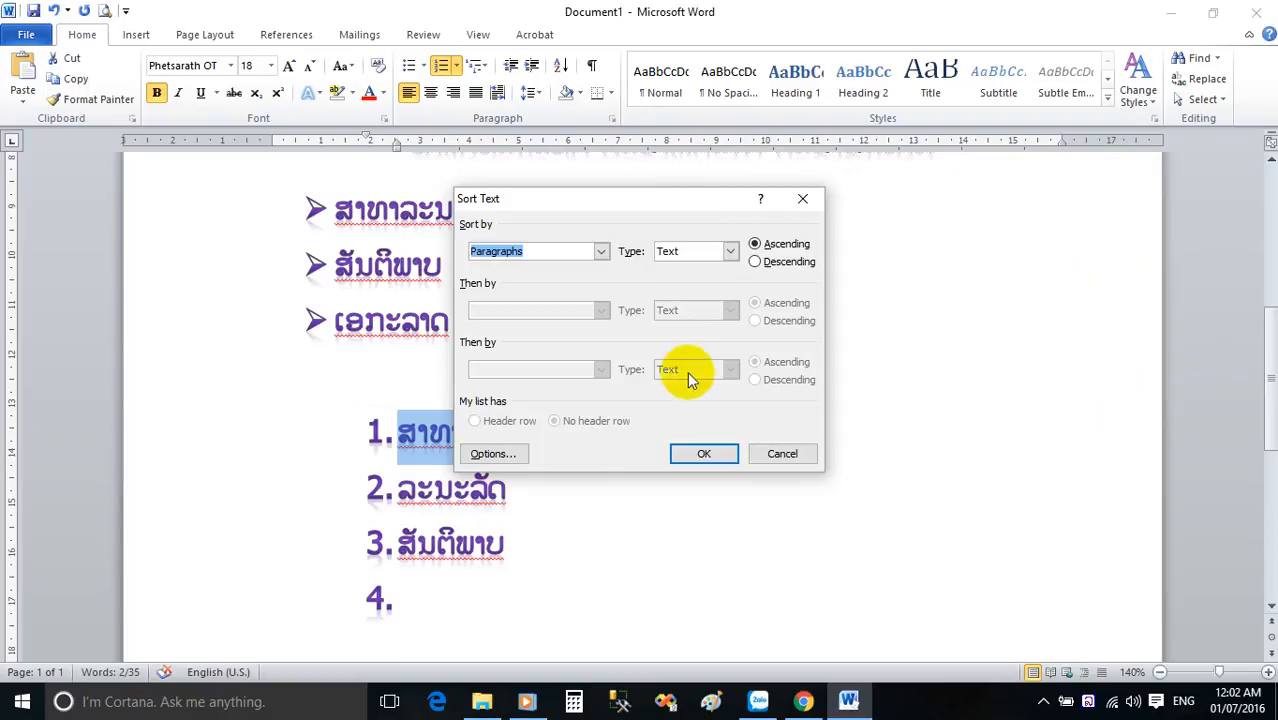
left_click(778, 456)
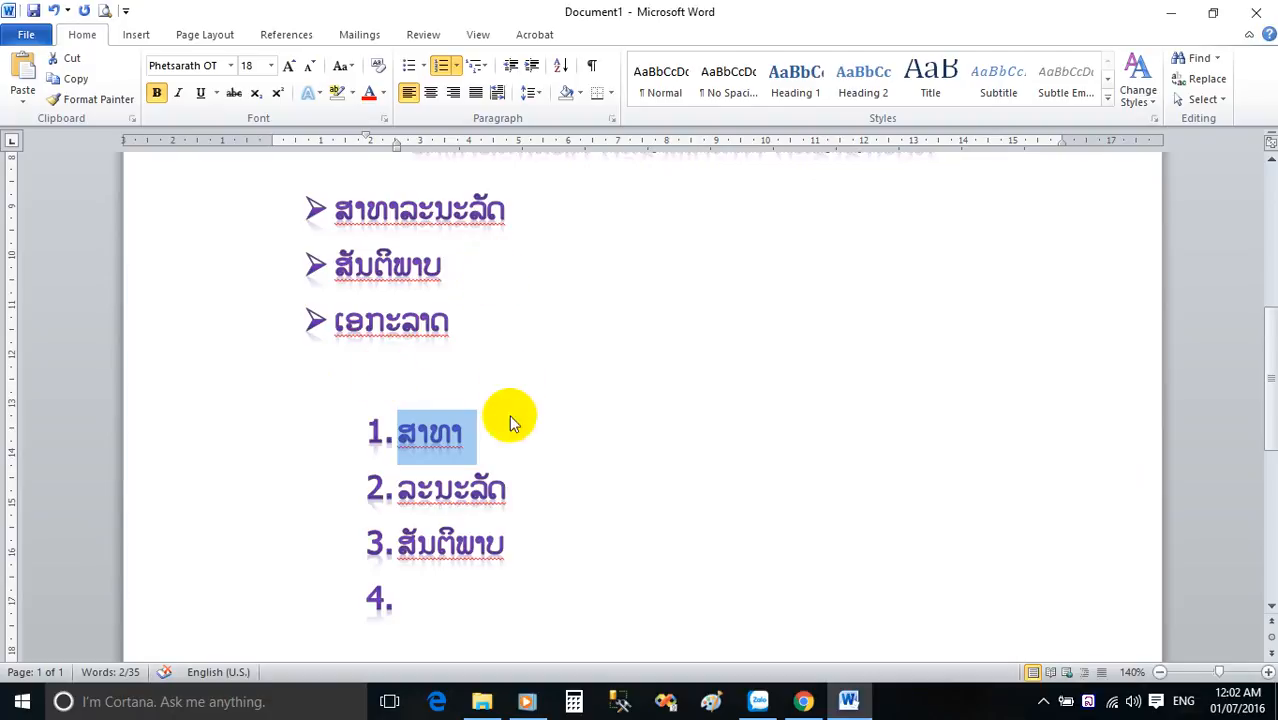
left_click(483, 452)
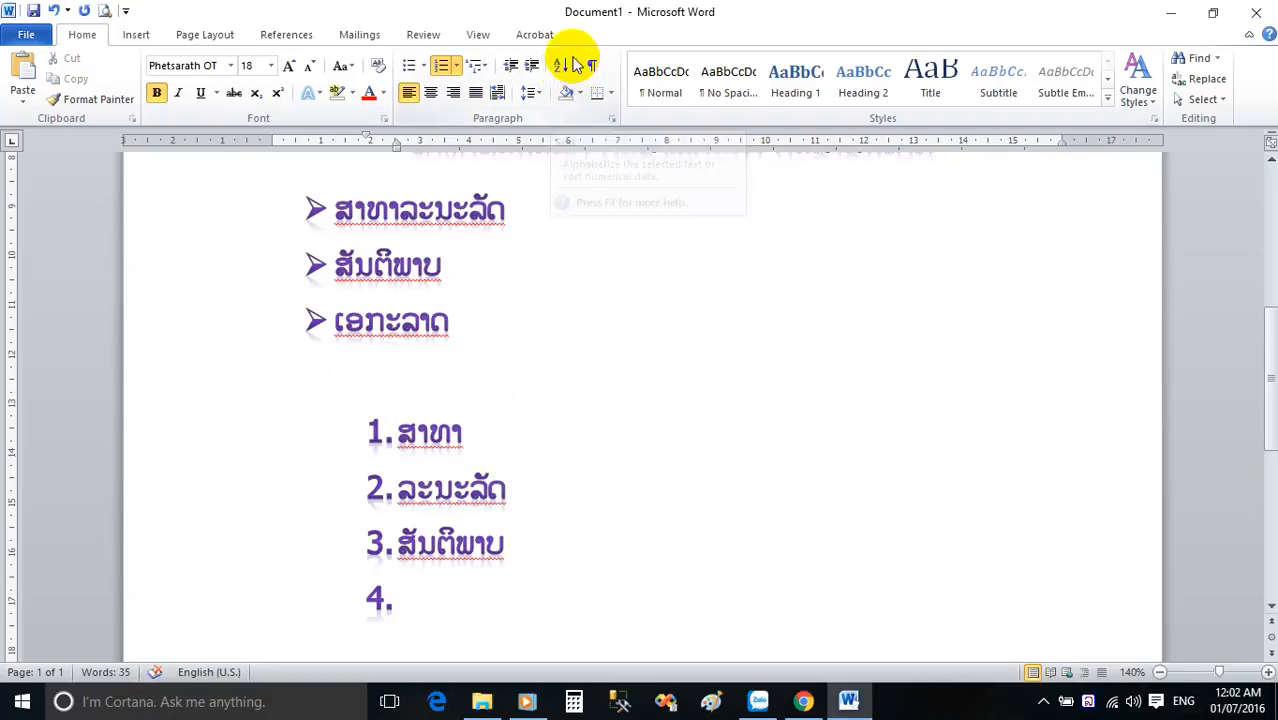
Apply dark grey shading to the first numbered item, ສາທາ.
left_click_drag(478, 432, 350, 420)
left_click(580, 94)
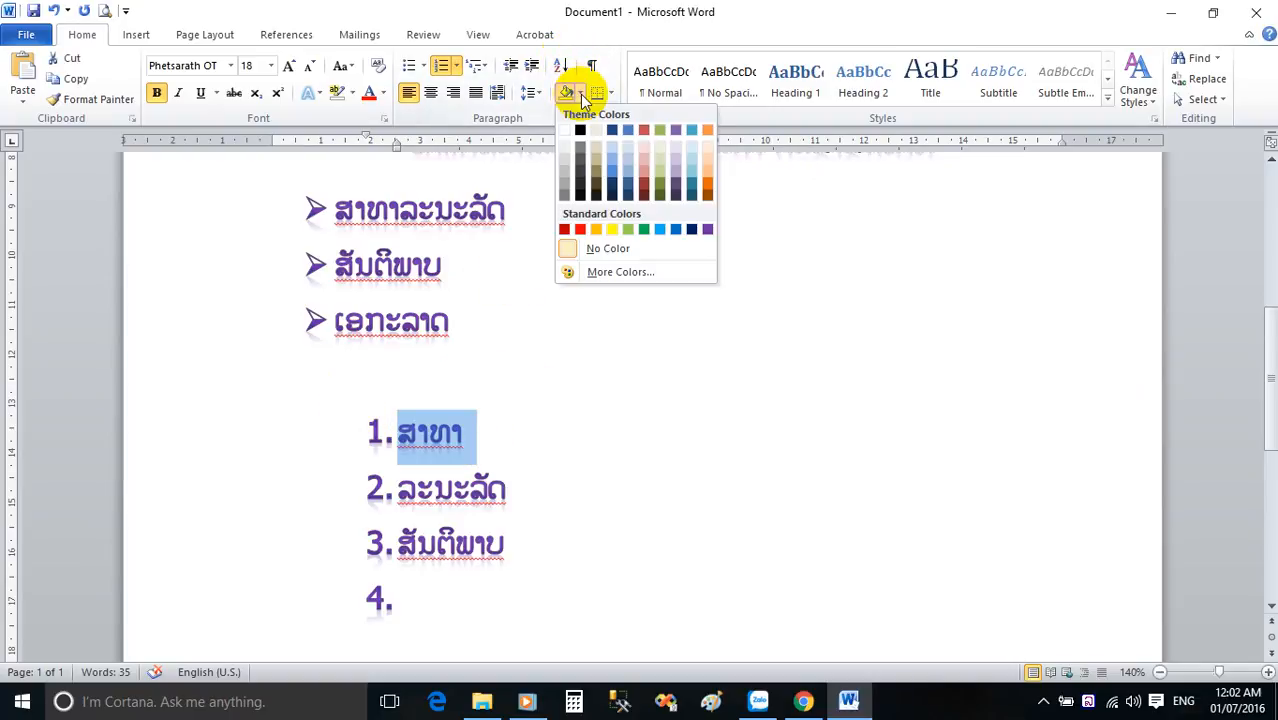
left_click(580, 160)
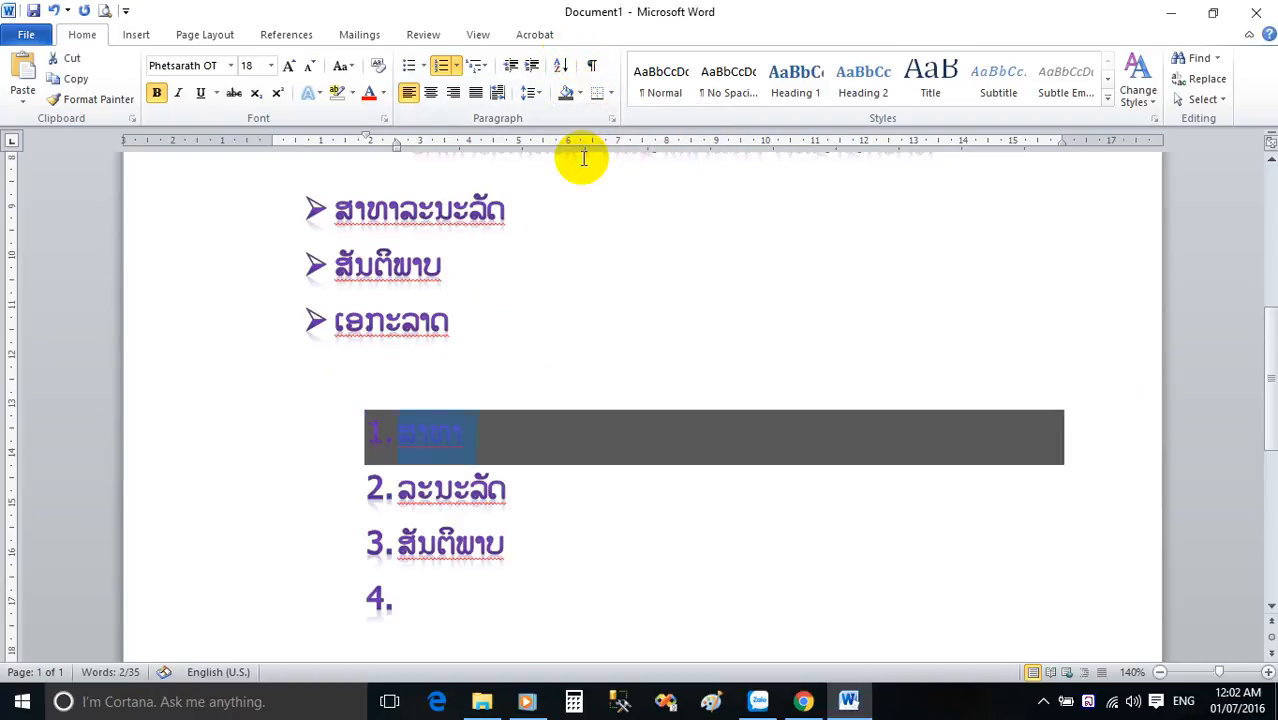
left_click(495, 460)
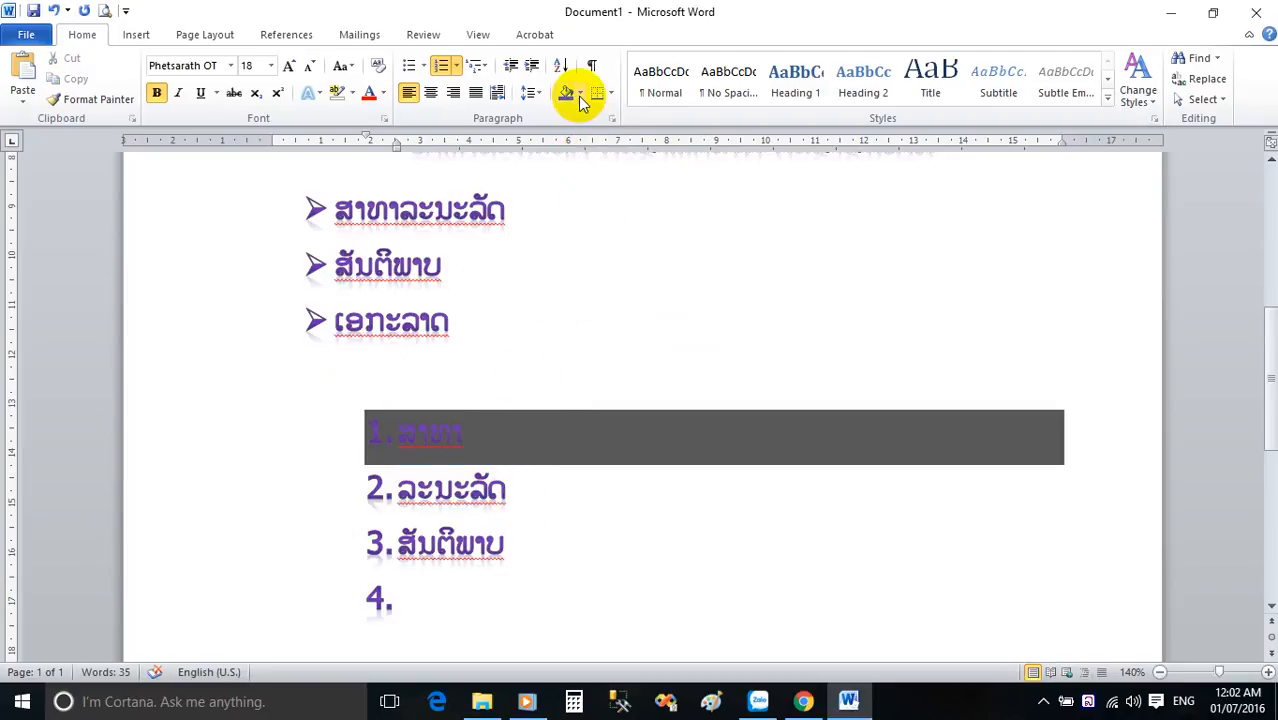
Change the shading of the first numbered item to light tan.
left_click(478, 438)
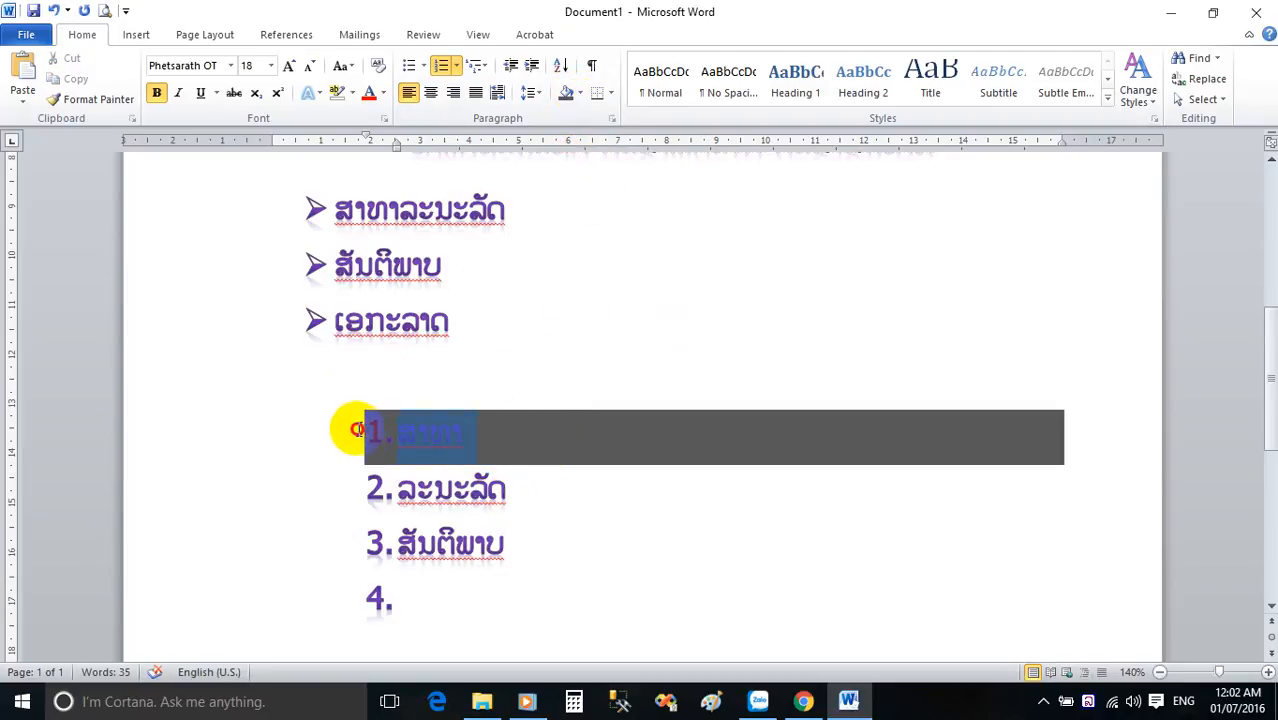
left_click(579, 92)
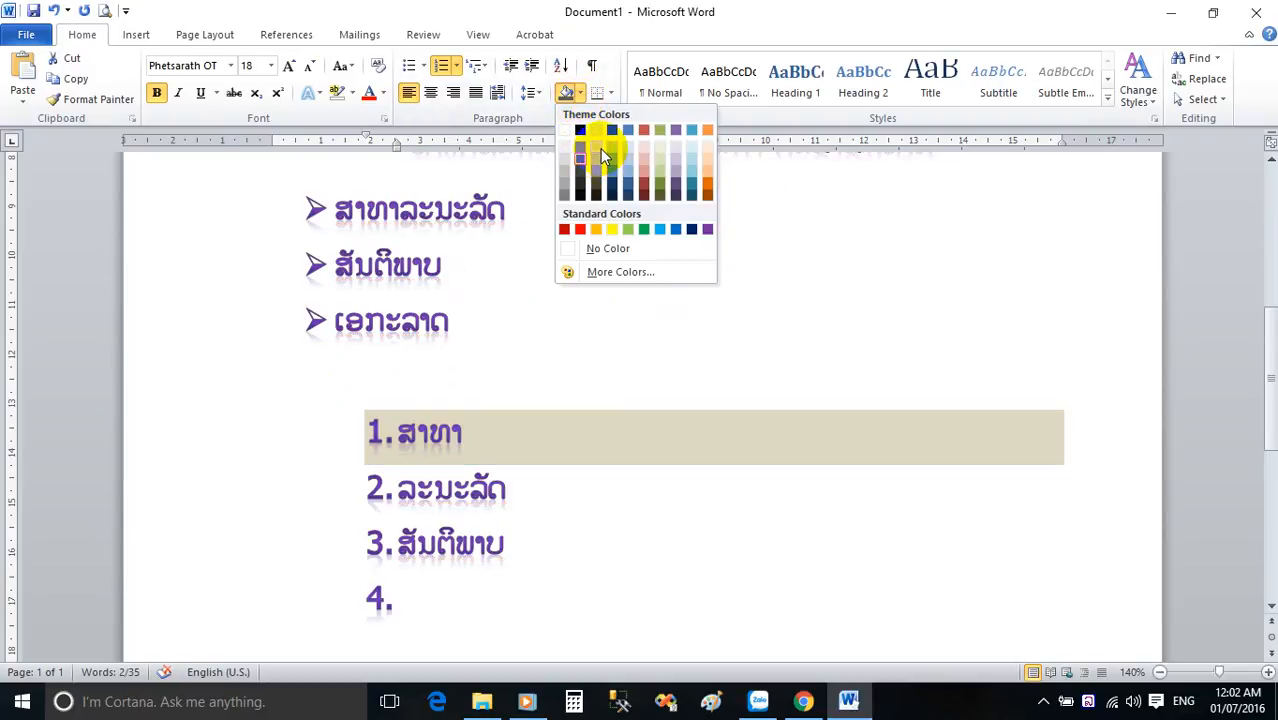
left_click(598, 148)
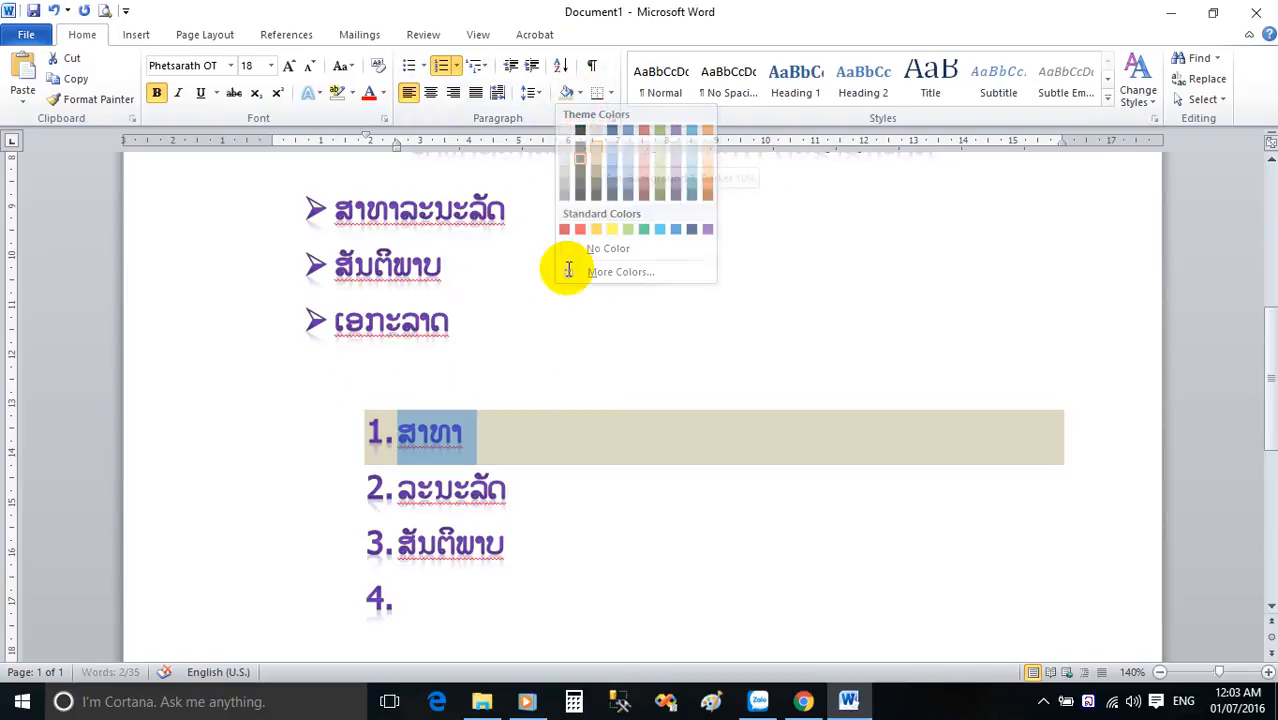
left_click(475, 433)
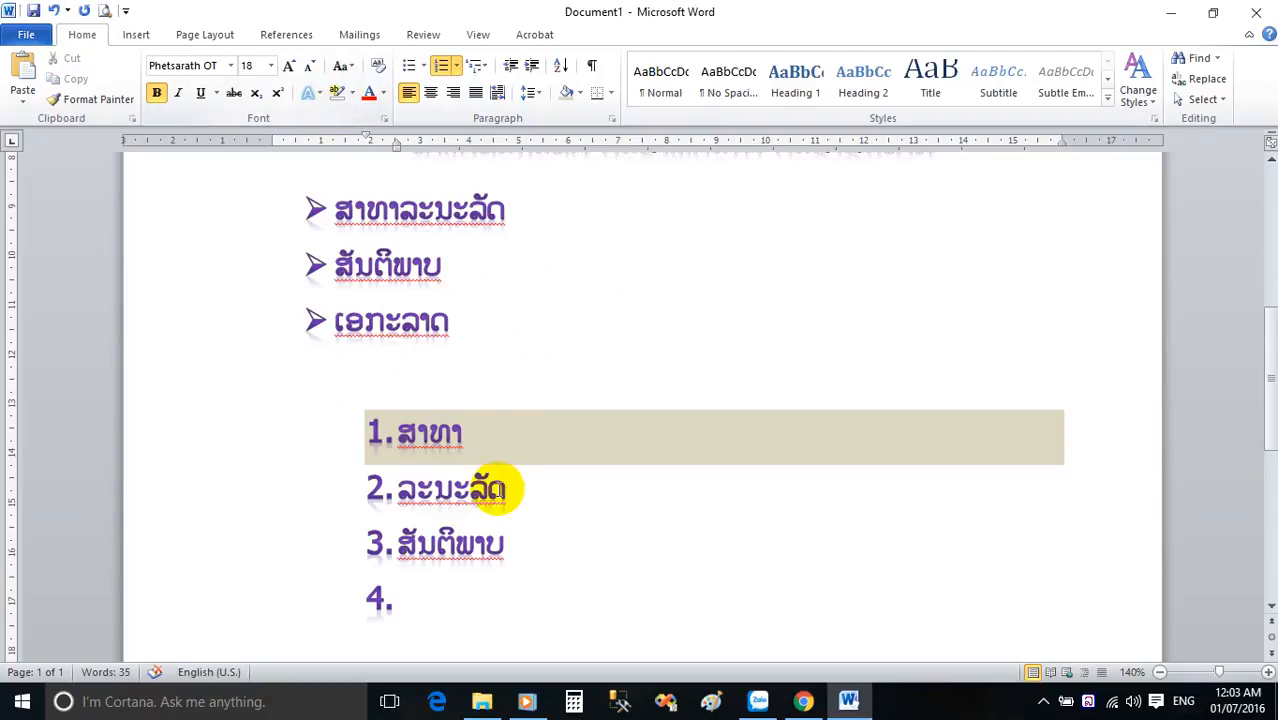
Highlight the second numbered item, ລະນະລັດ, in yellow.
left_click_drag(519, 488, 400, 488)
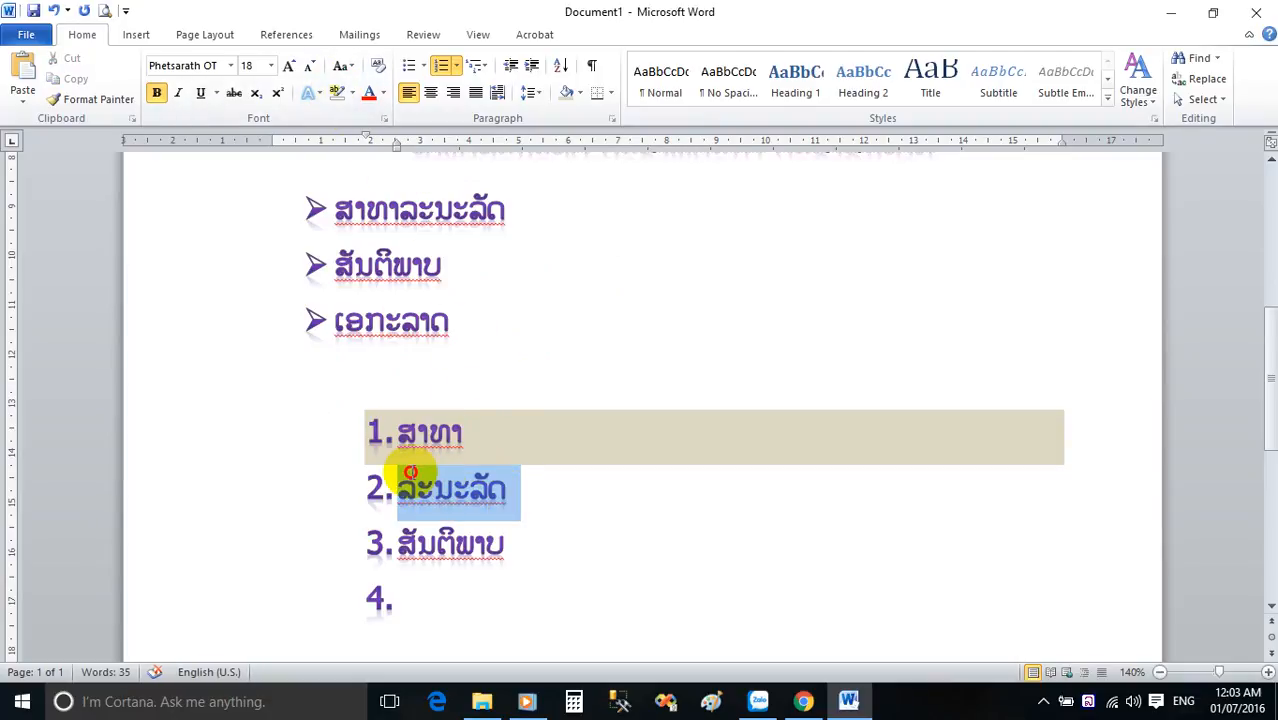
left_click(353, 93)
left_click(339, 120)
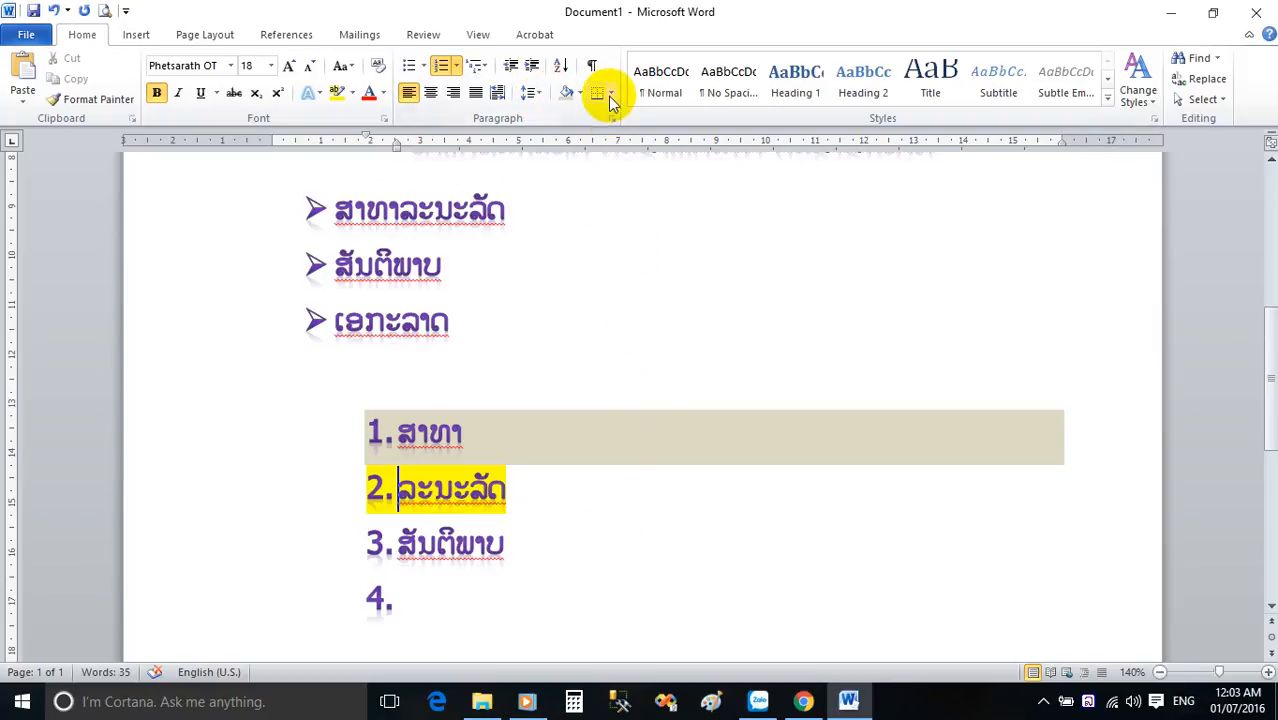
Remove the empty fourth number and apply All Borders to the empty line below the numbered list.
left_click(482, 607)
key("BackSpace")
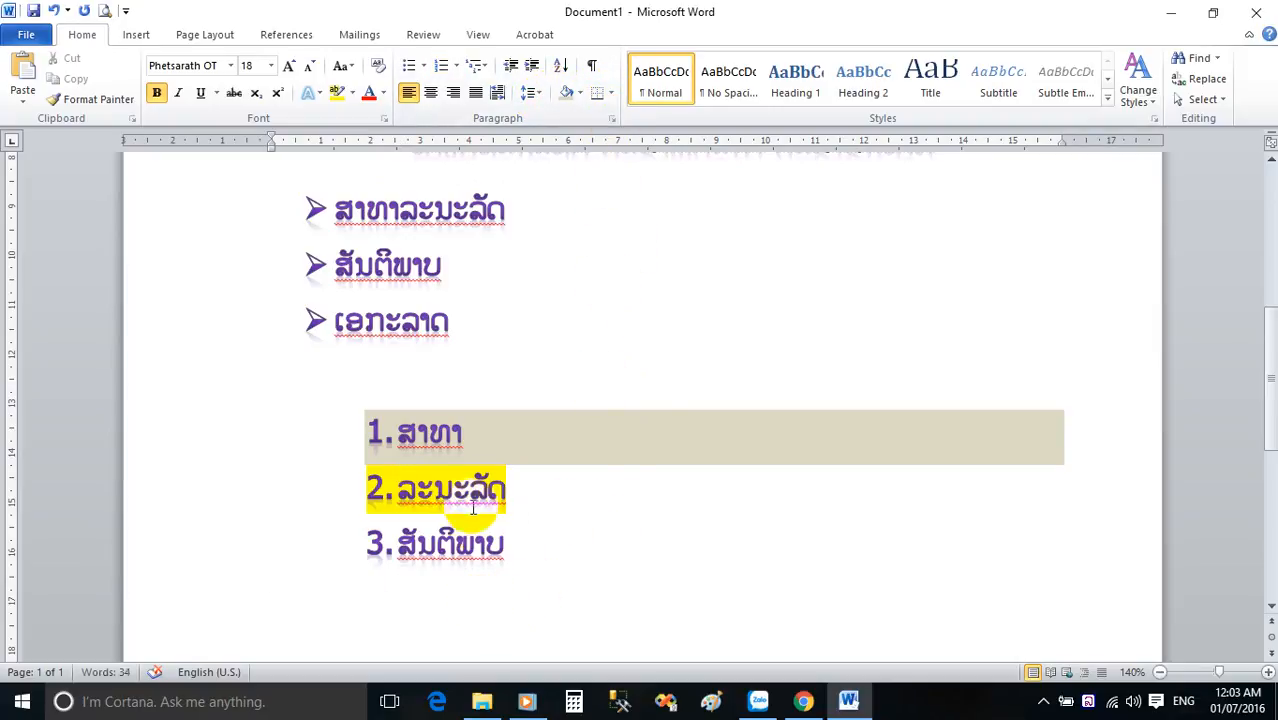
left_click(611, 93)
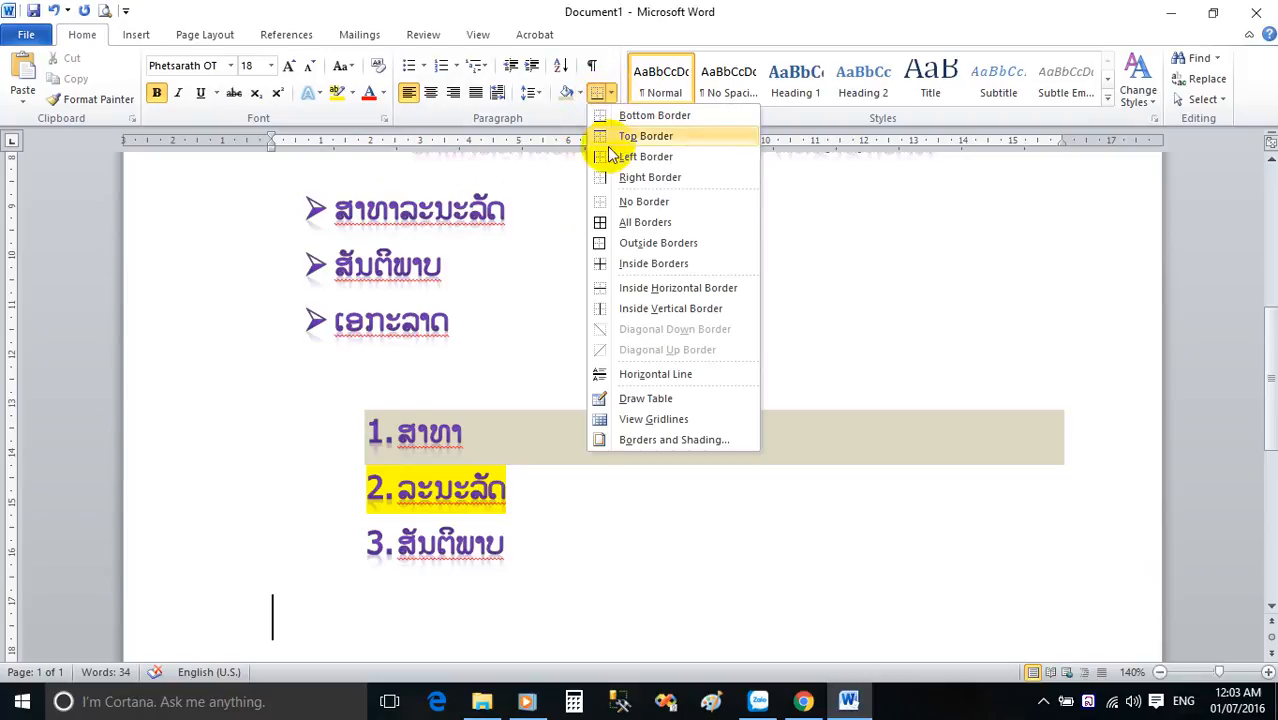
left_click(600, 218)
scroll(613, 252, "down", 2)
scroll(613, 252, "down", 1)
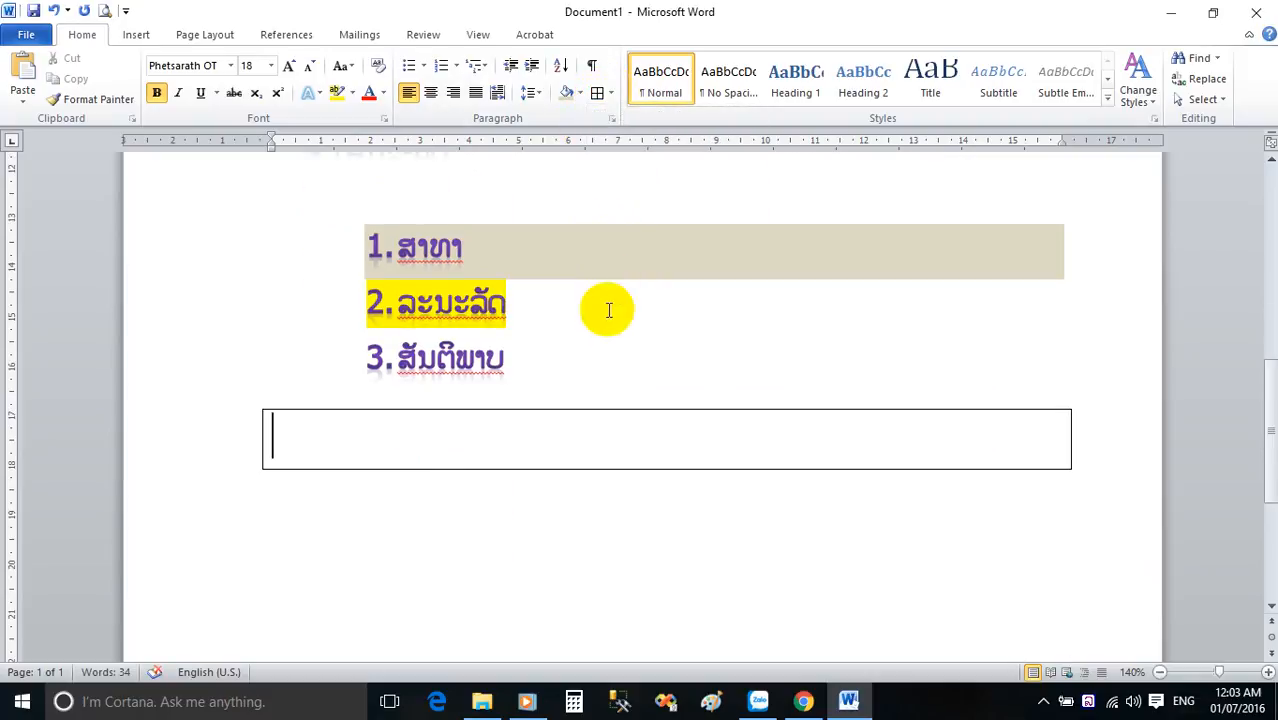
Enter bordered lines of sample text ດຫກດກຫດກຫດ, ດກຫດກຫດ, ດກຫດດຫກດ and ດຫກດຫກດກຫ, and add an empty fifth bordered line.
type("ດຫກດກຫດກຫດ")
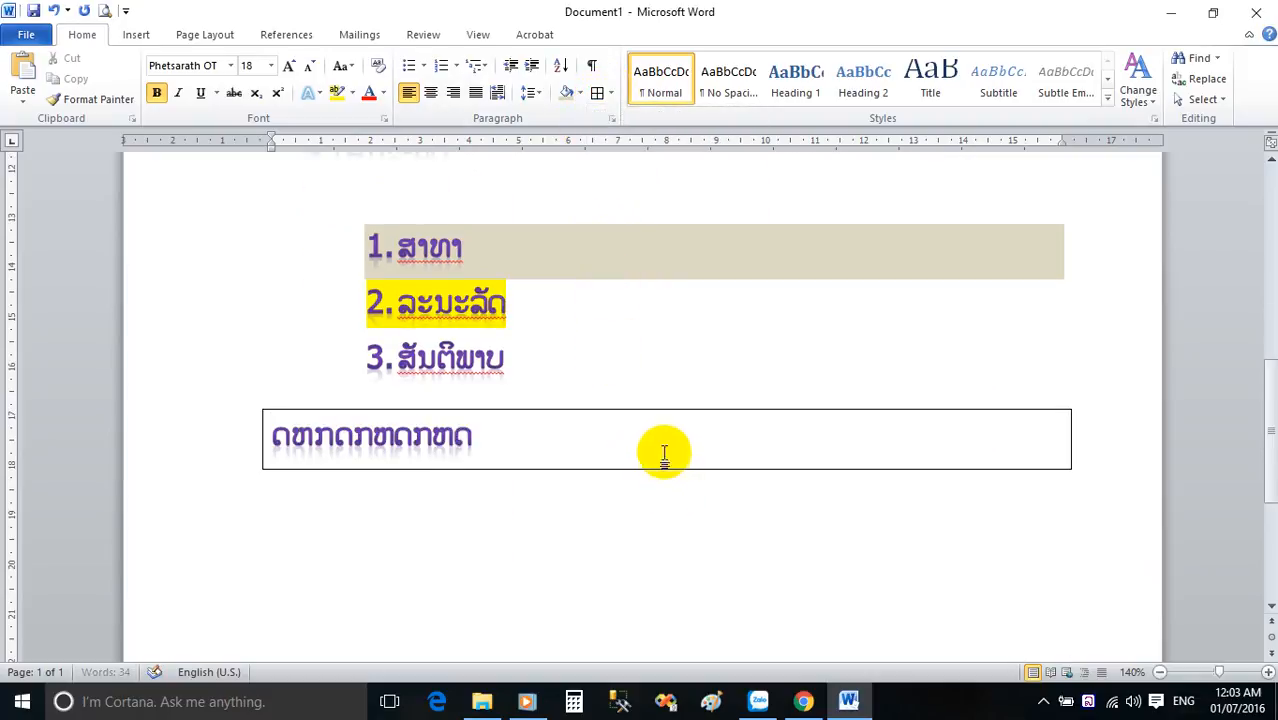
key("Return")
type("ດກຫດກຫດ")
key("Return")
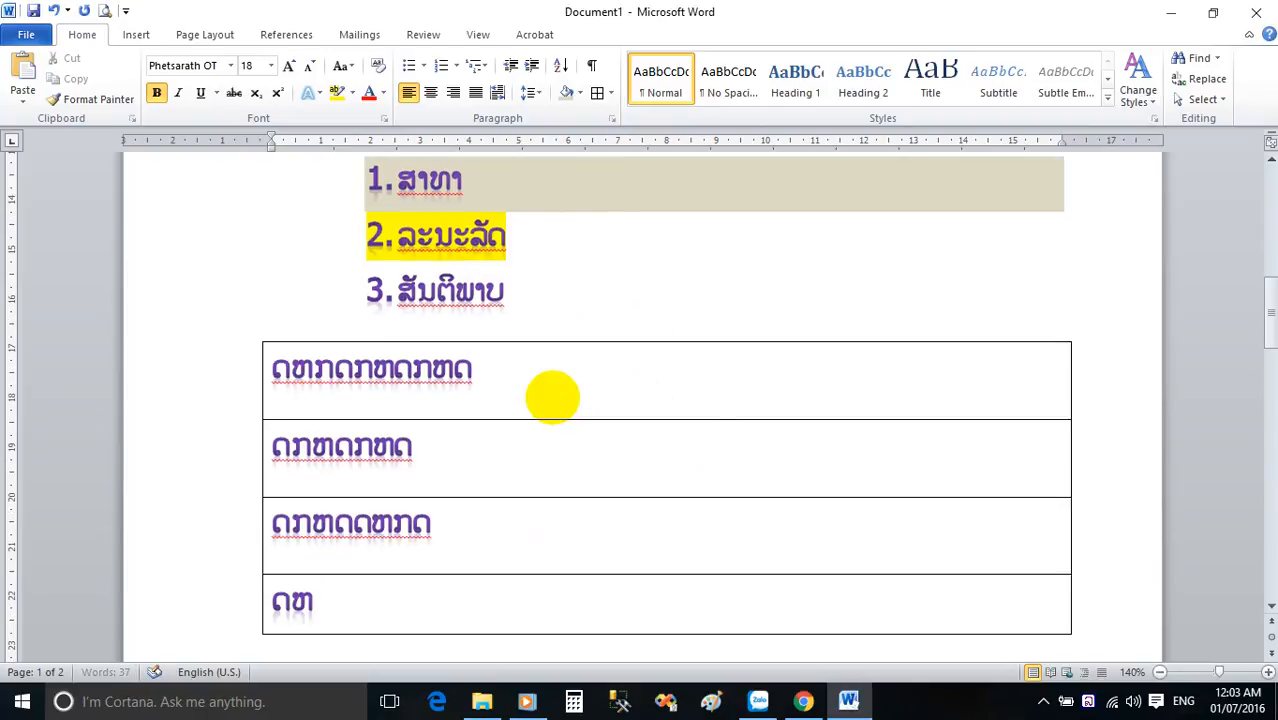
type("ກດຫກດກຫ")
key("Tab")
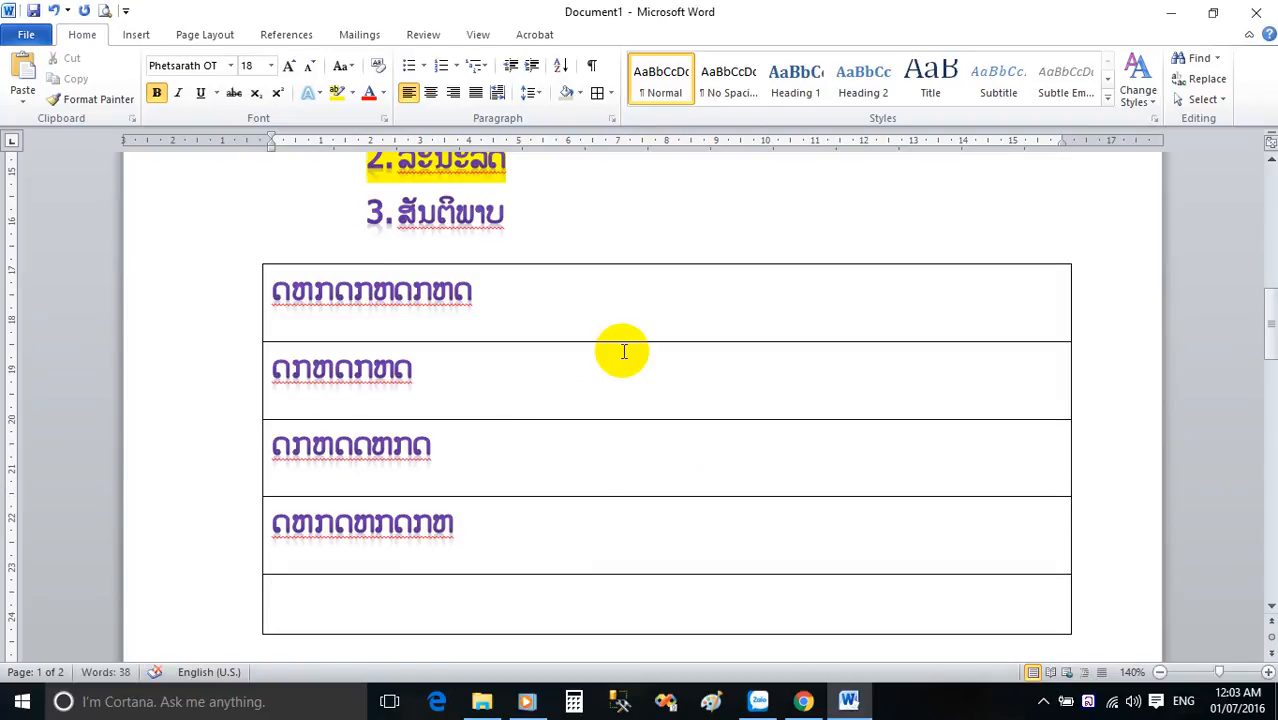
Preview the quick styles on the first two lines of the document without applying one.
scroll(622, 348, "up", 6)
scroll(509, 185, "up", 8)
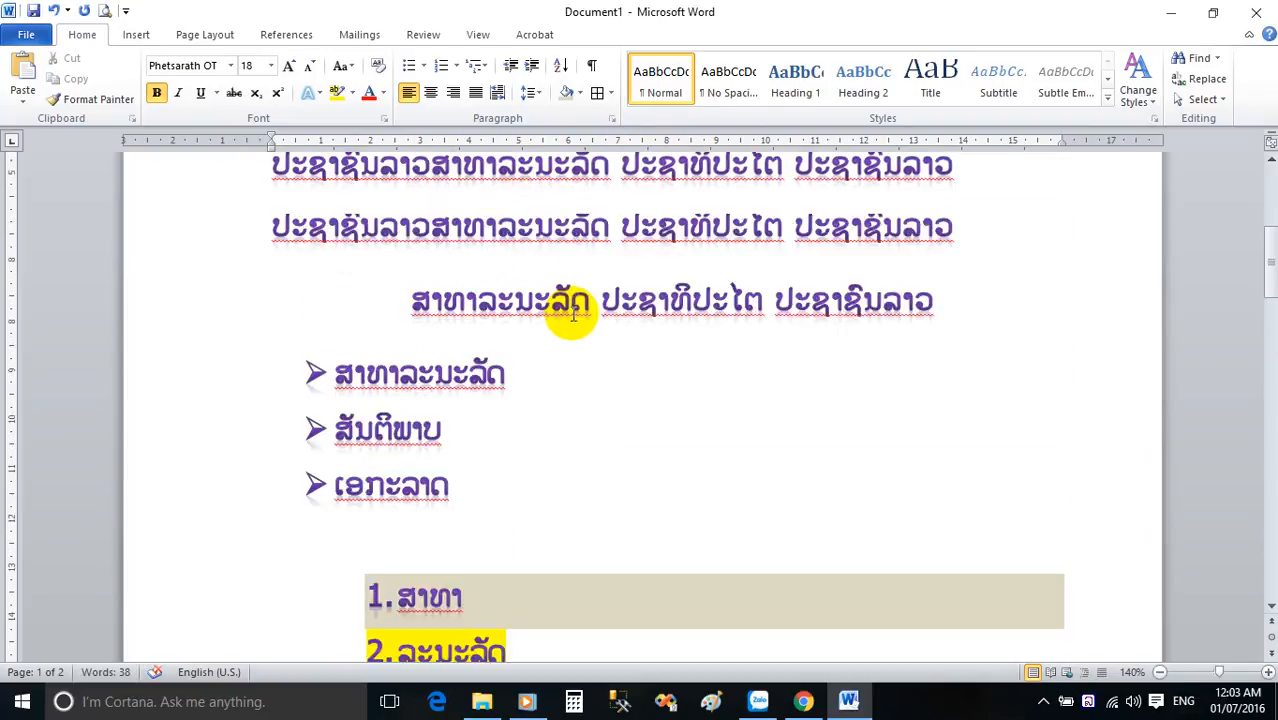
left_click_drag(985, 357, 542, 277)
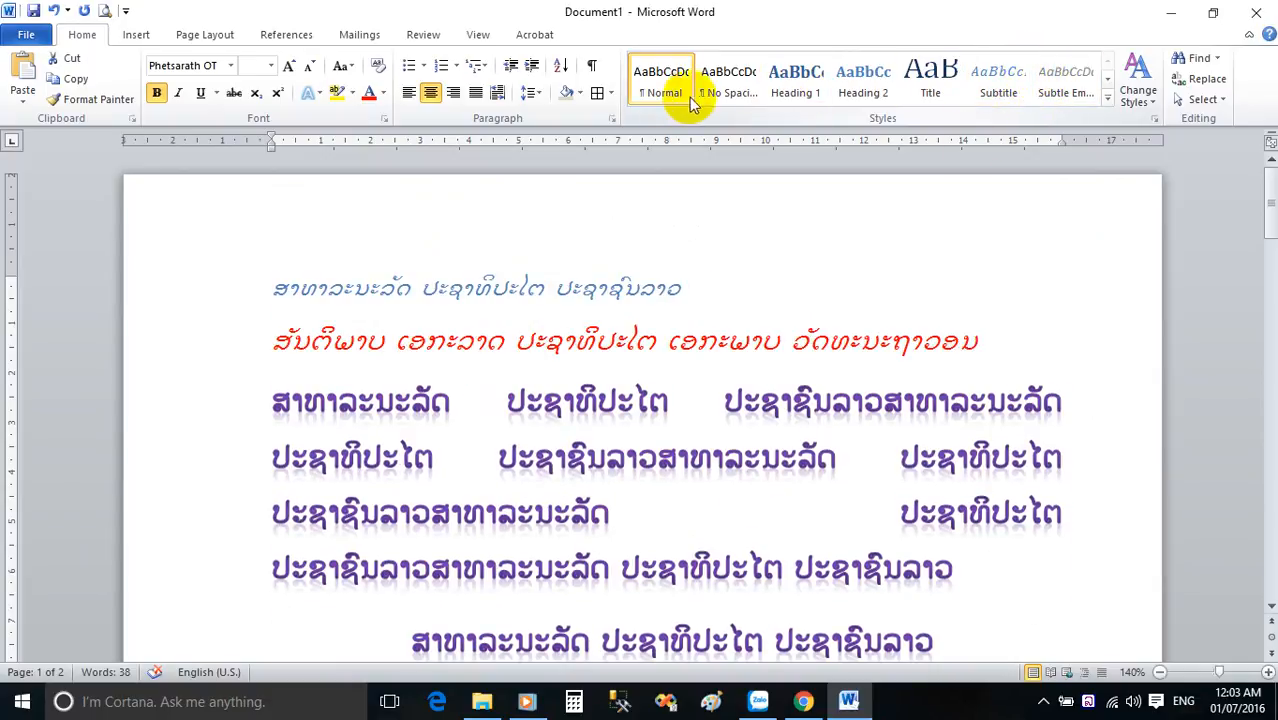
left_click(884, 348)
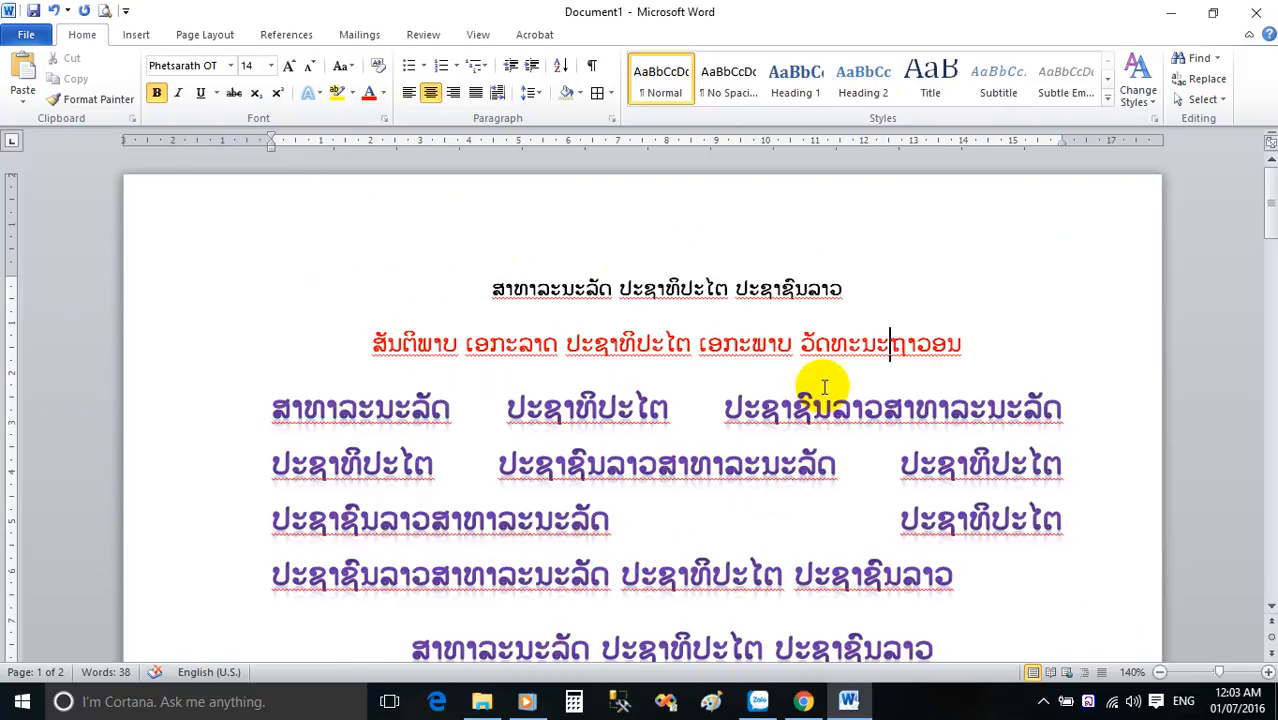
Save the document in Documents as ສາທາລະນະລັດ ປະຊາທິປະໄຕ ປະຊາຊົນລາວ and close Word.
left_click(27, 38)
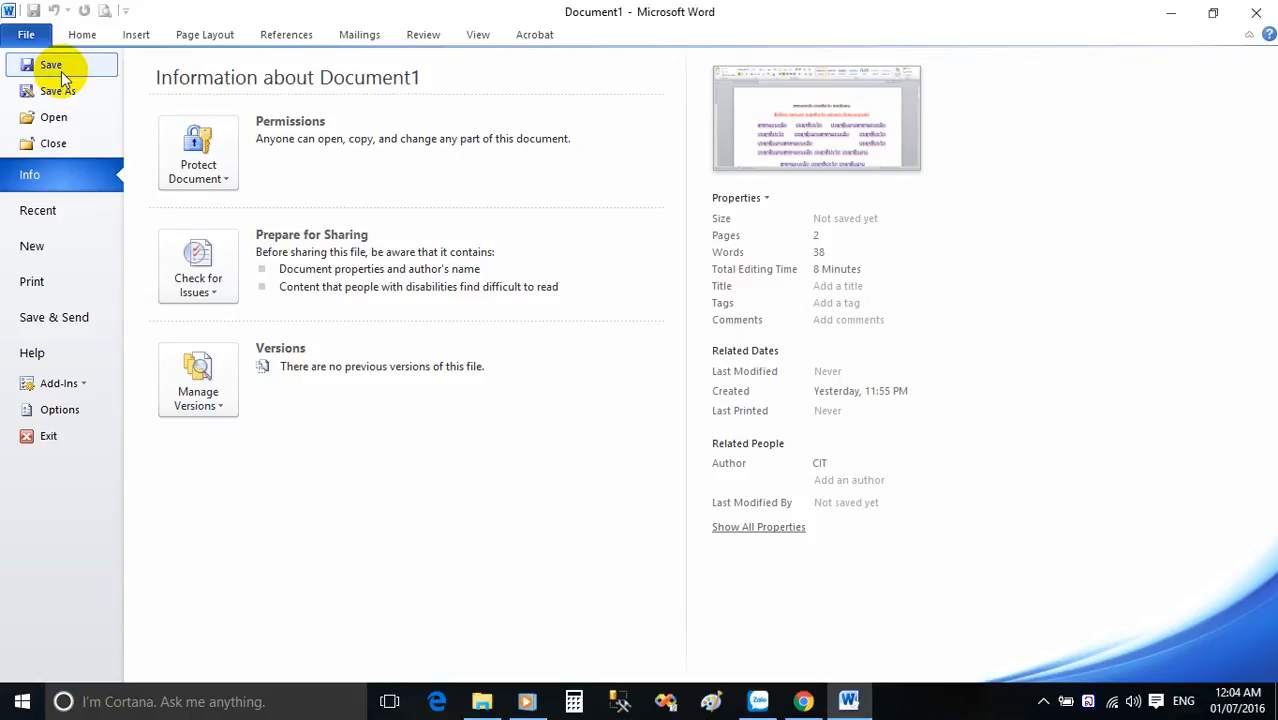
left_click(61, 71)
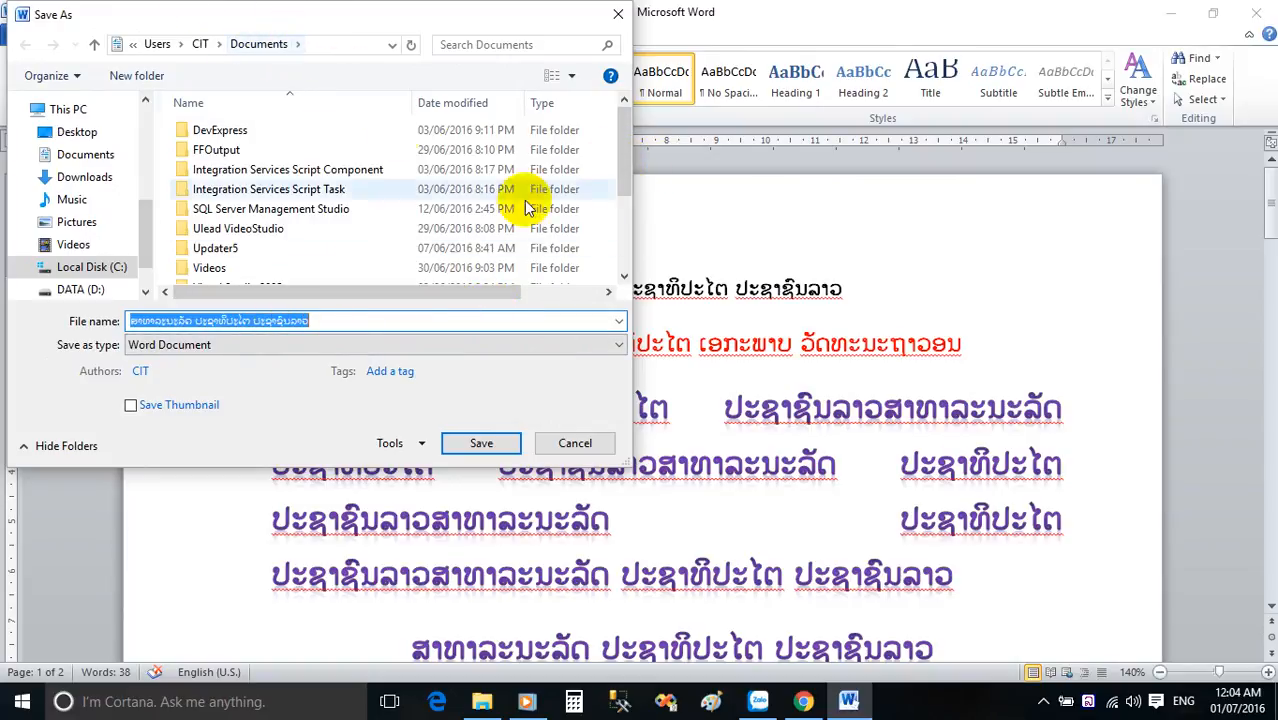
left_click(480, 443)
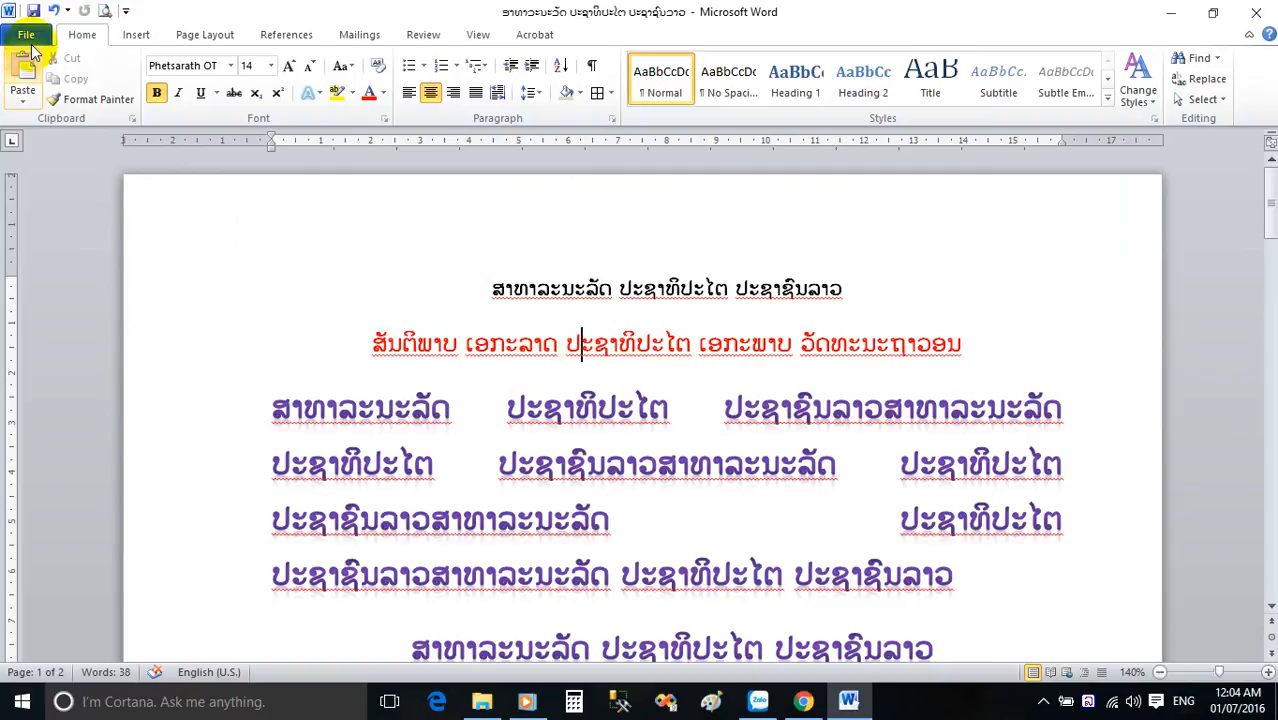
left_click(1258, 12)
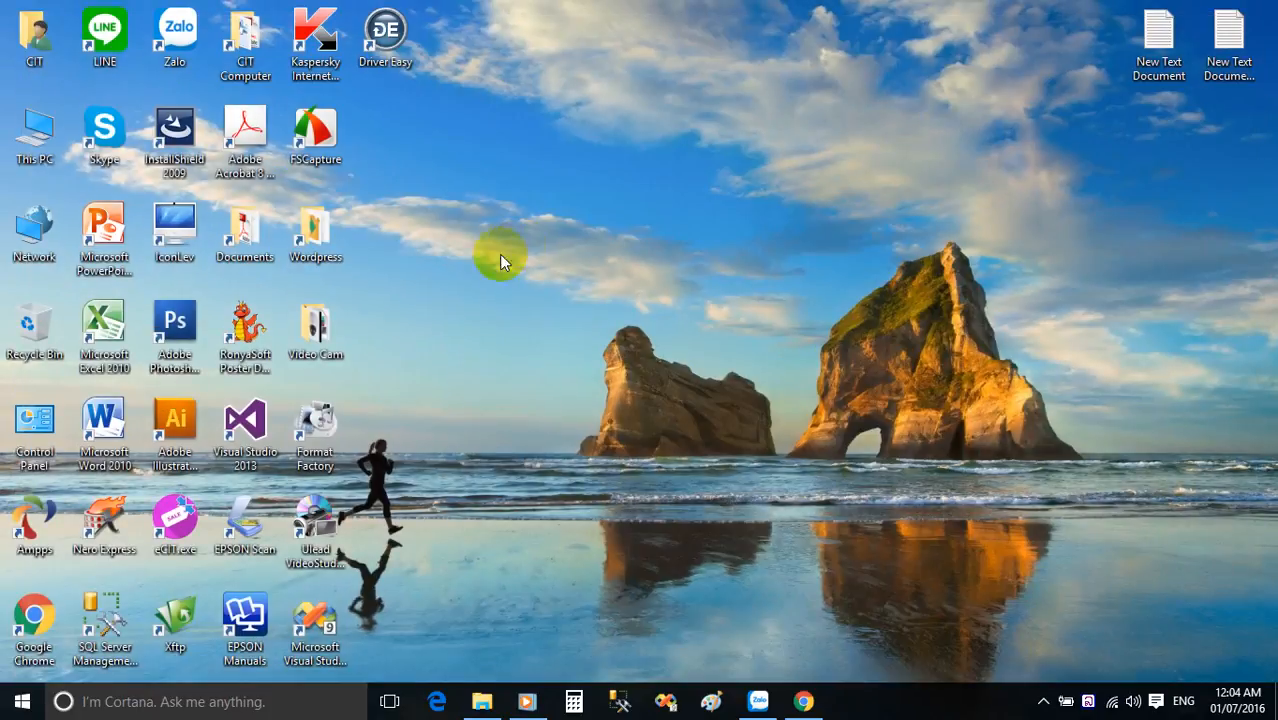
Start Microsoft Word 2010 again and open the saved document ສາທາລະນະລັດ ປະຊາທິປະໄຕ ປະຊາຊົນລາວ from Documents.
double_click(103, 428)
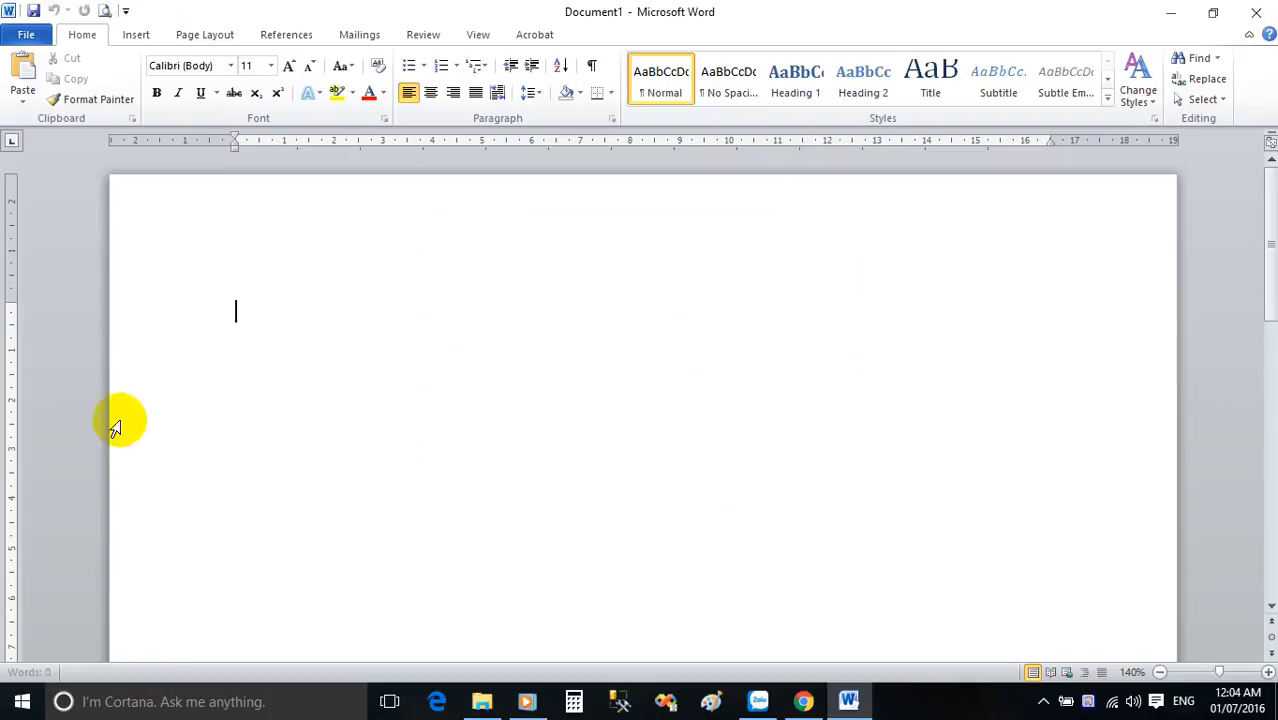
left_click(27, 35)
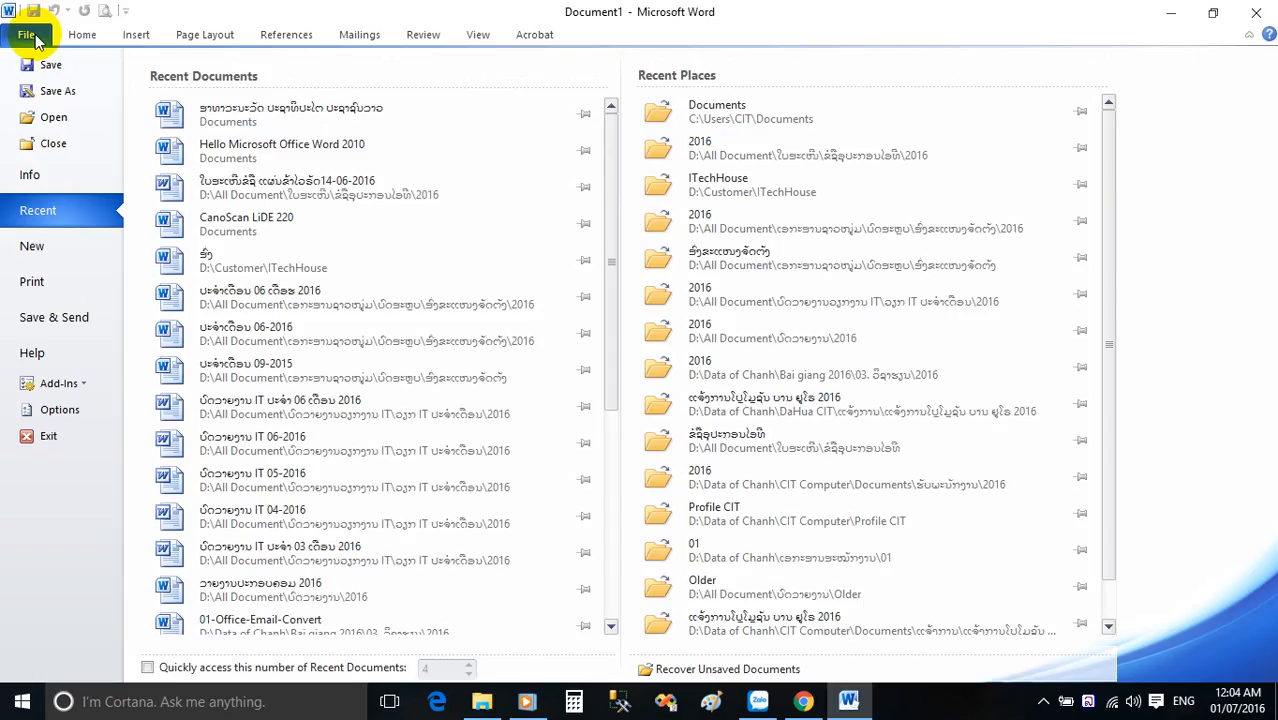
left_click(52, 117)
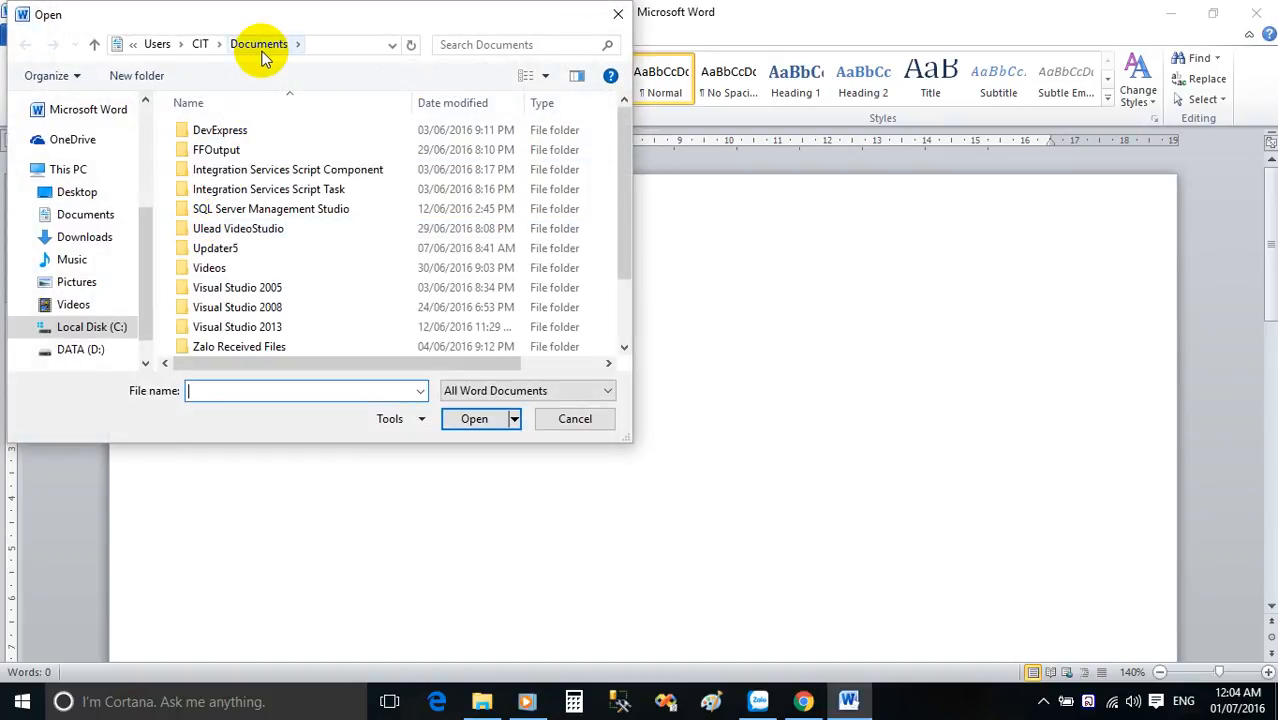
left_click(342, 44)
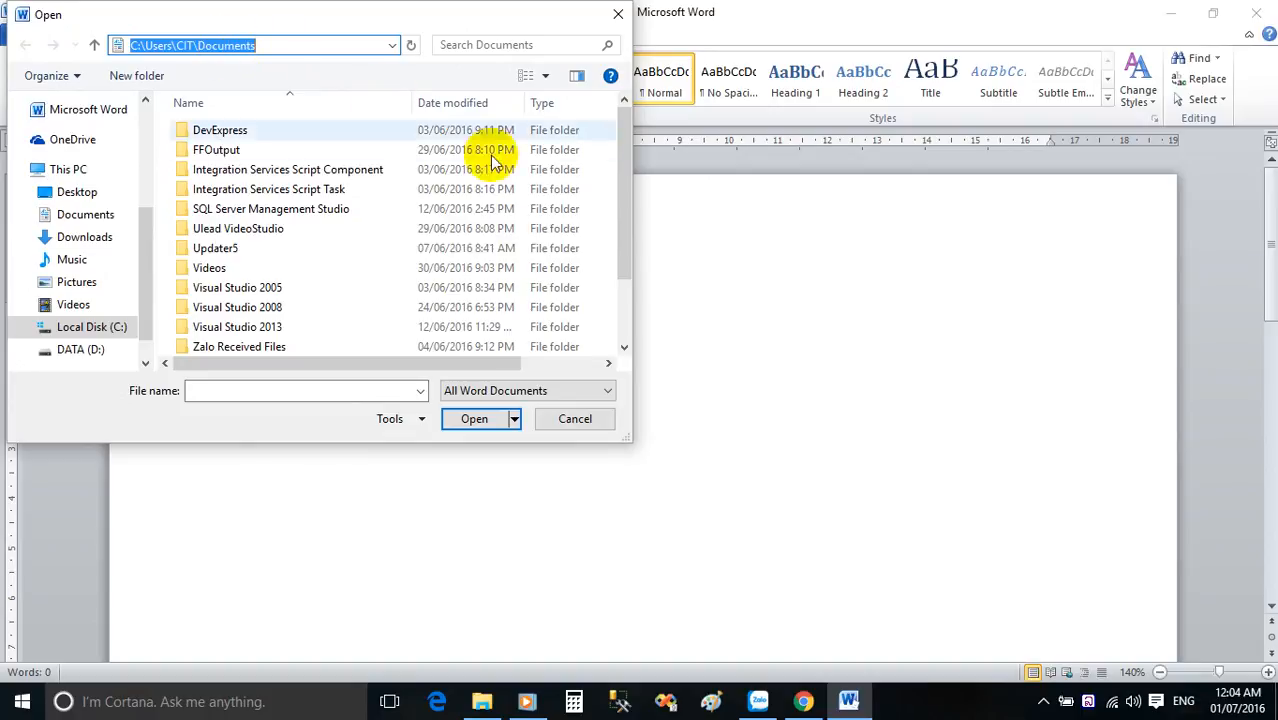
left_click_drag(626, 177, 602, 257)
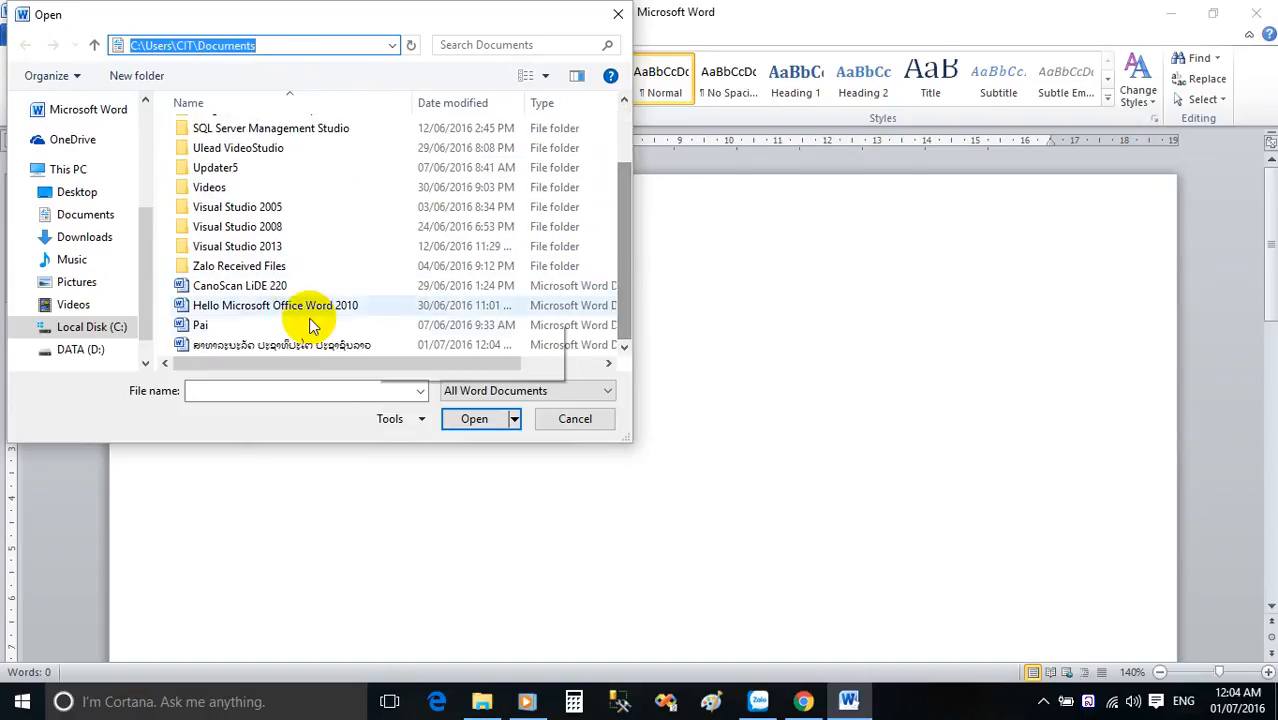
double_click(290, 343)
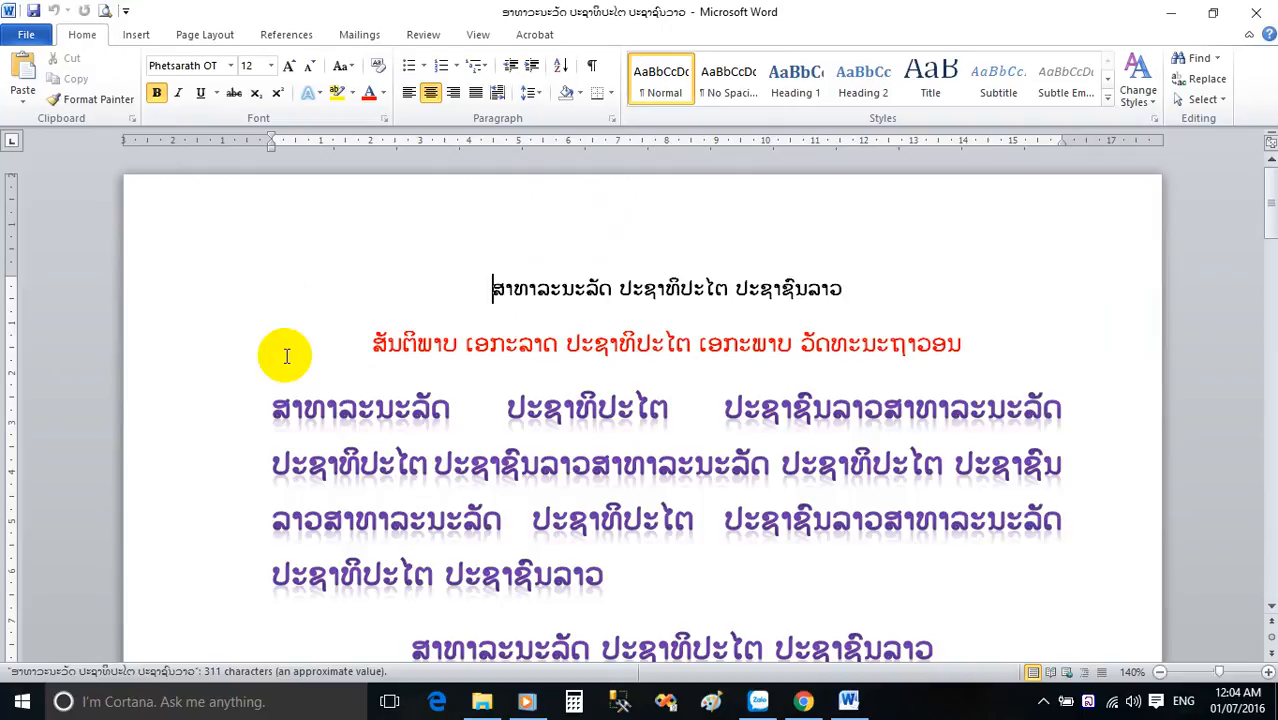
scroll(480, 425, "down", 2)
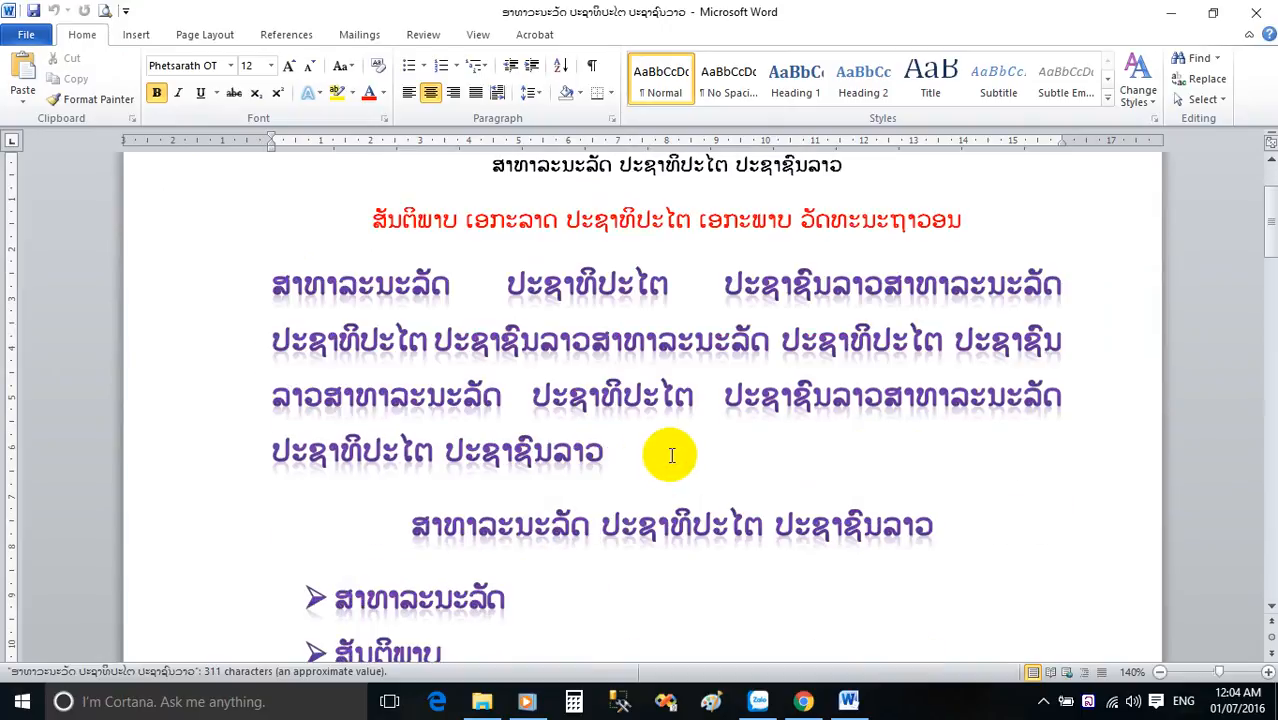
Save a copy of the document in Documents as a Word Document named word 02.
left_click(26, 34)
left_click(58, 92)
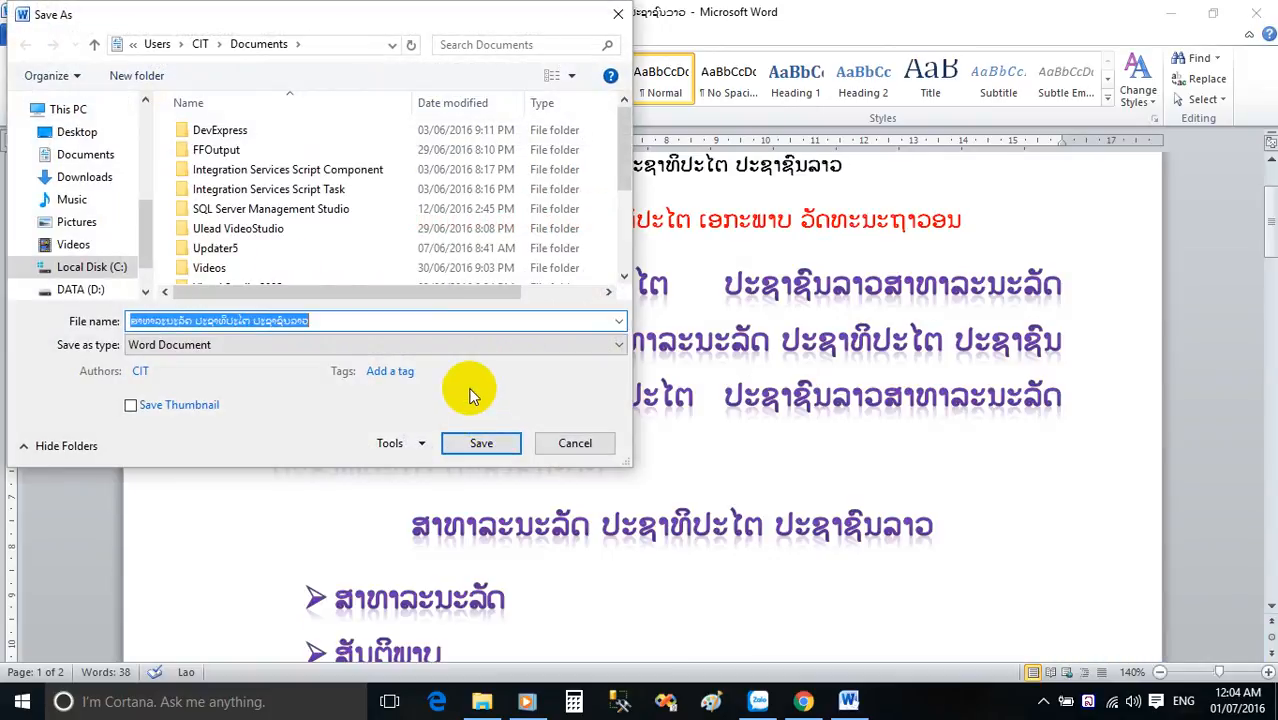
type("word 02")
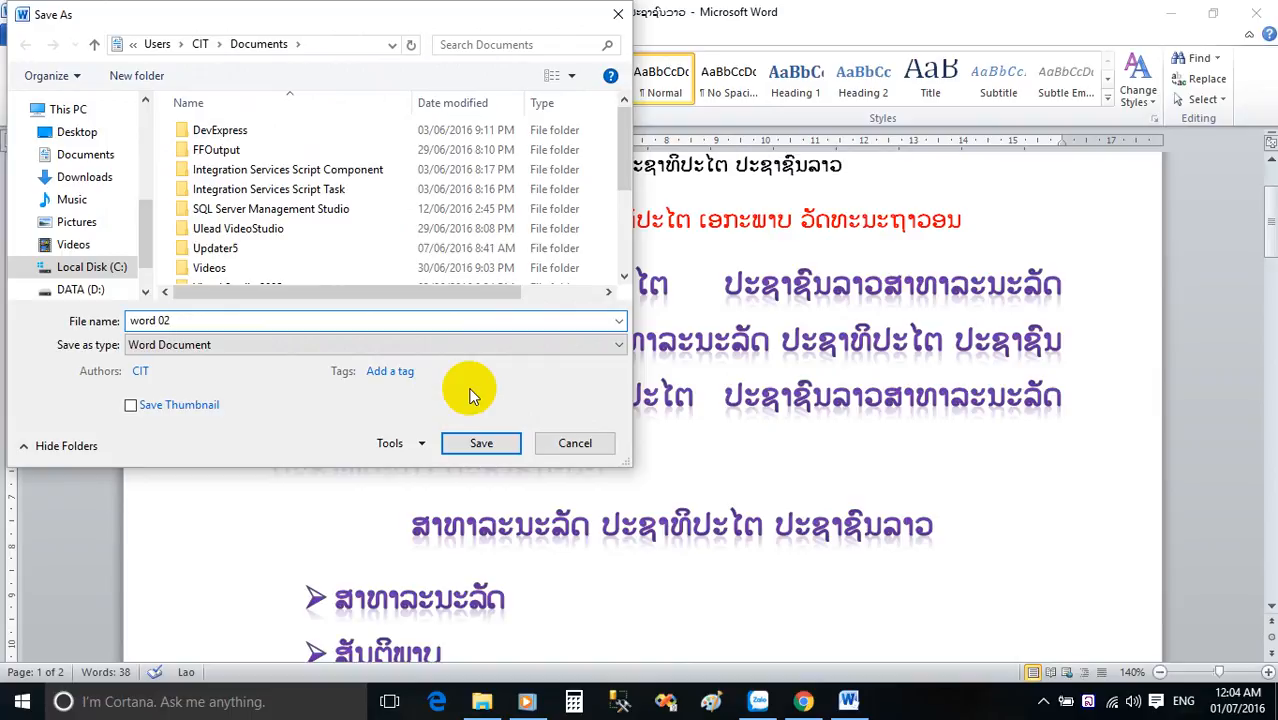
key("Return")
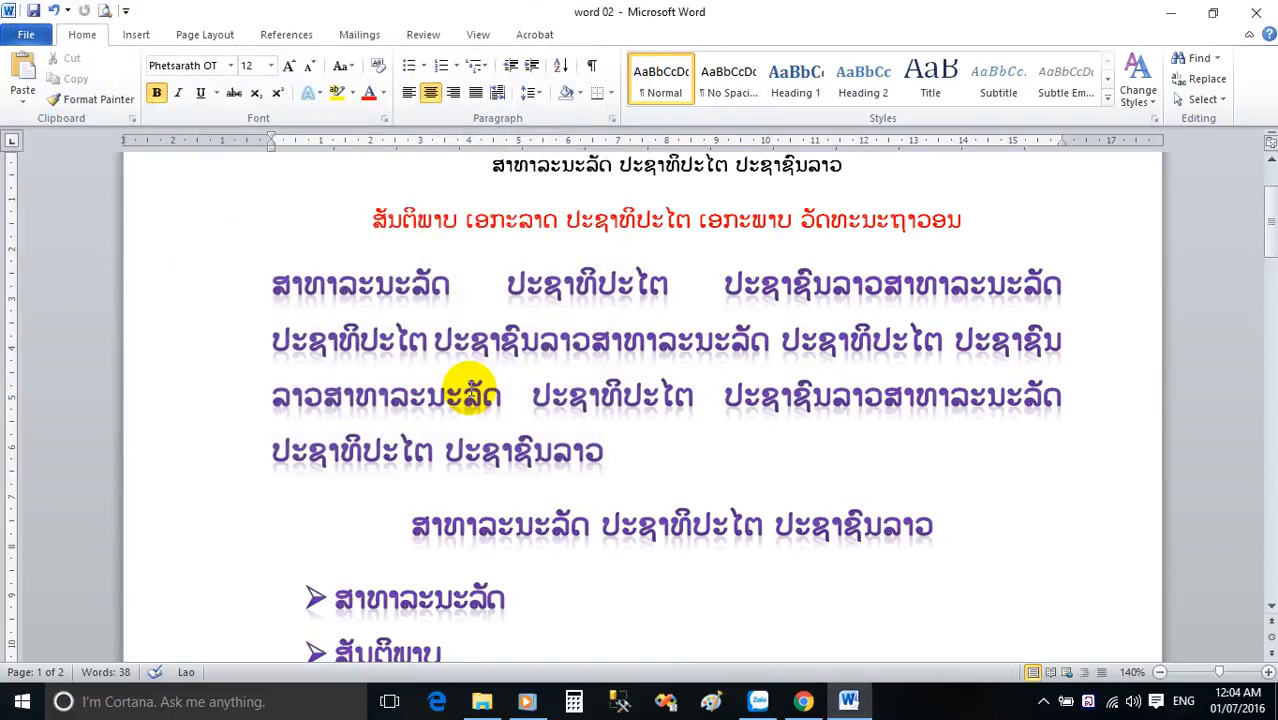
Close the word 02 document while keeping Word itself open.
left_click(27, 35)
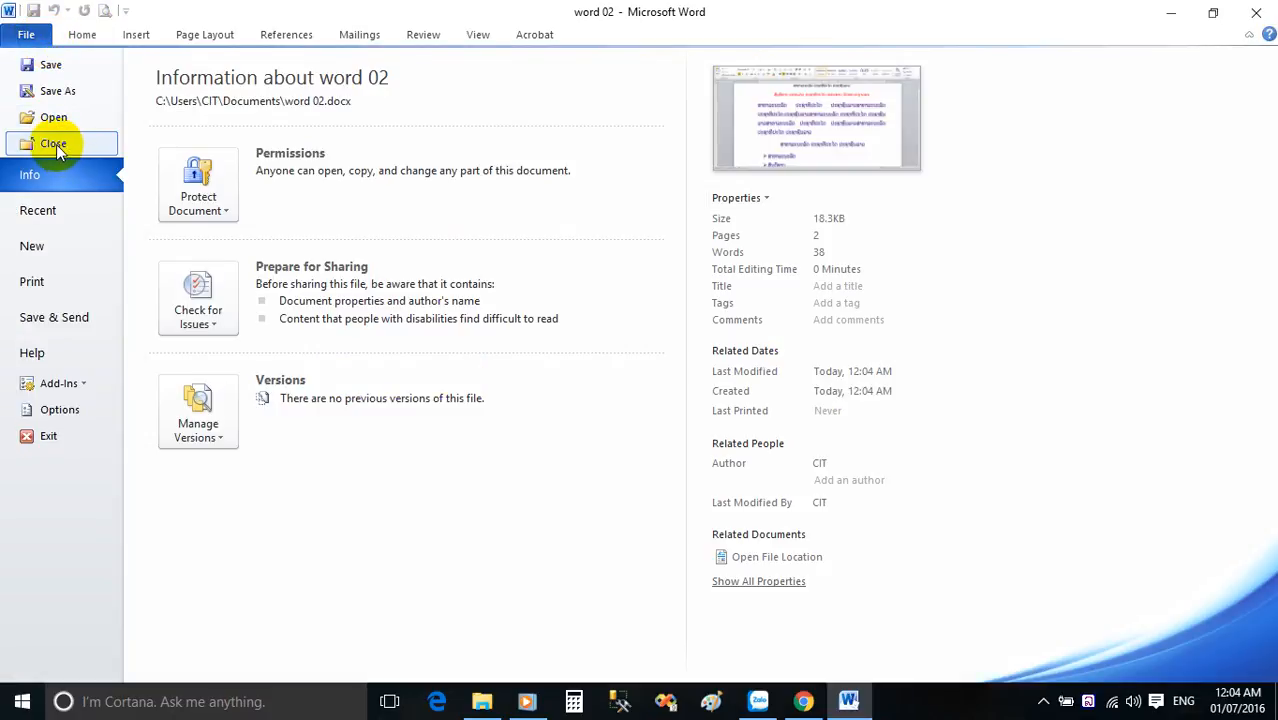
left_click(80, 34)
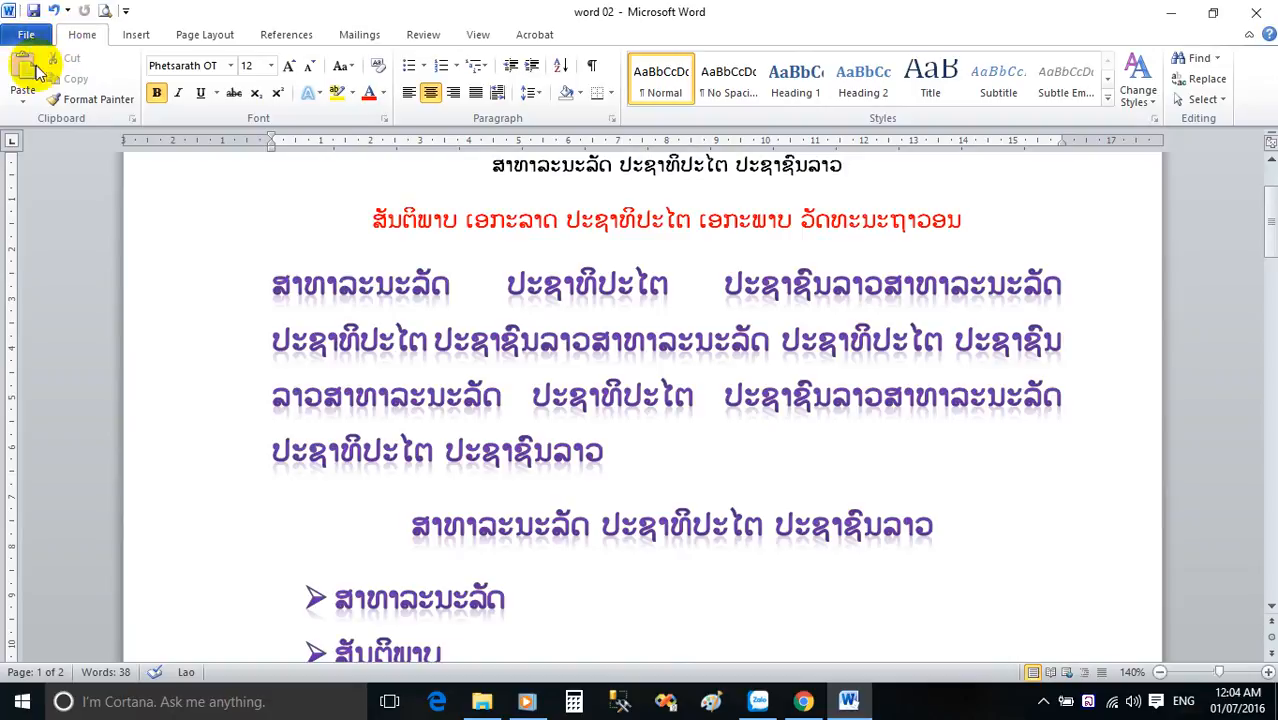
left_click(27, 35)
left_click(45, 142)
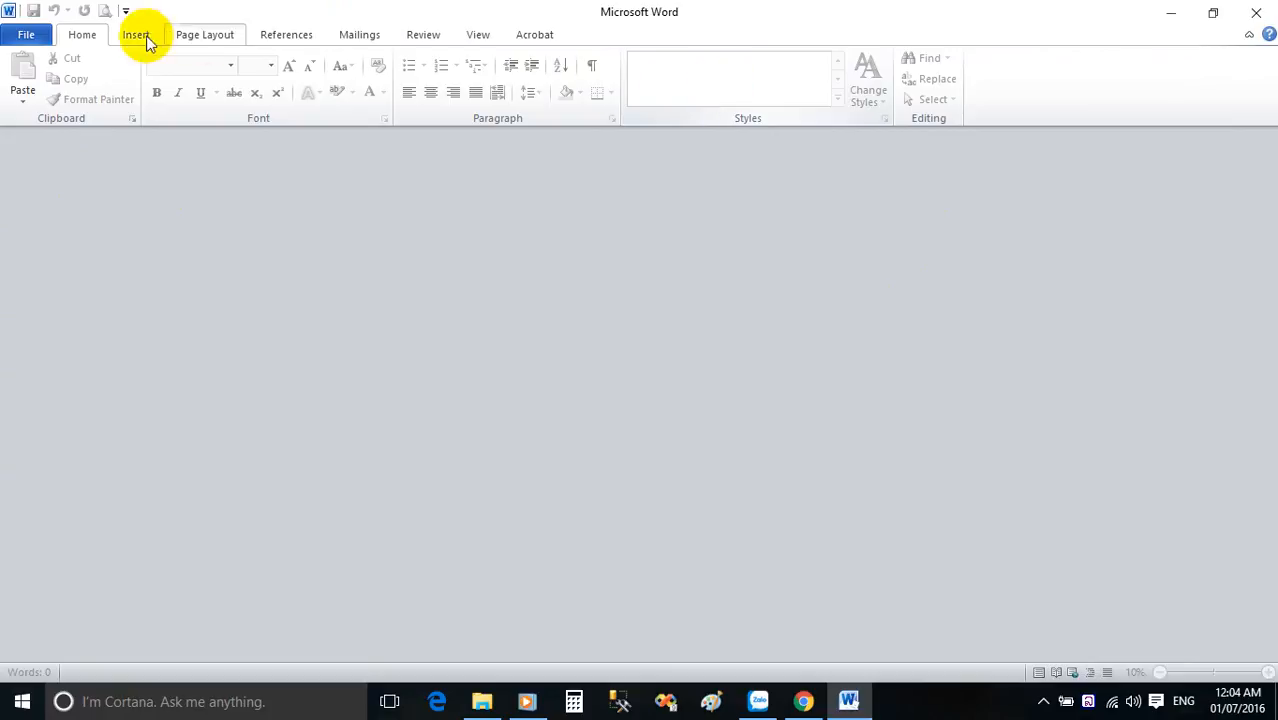
Create a new document from the Blank document template after looking over the available templates.
left_click(27, 35)
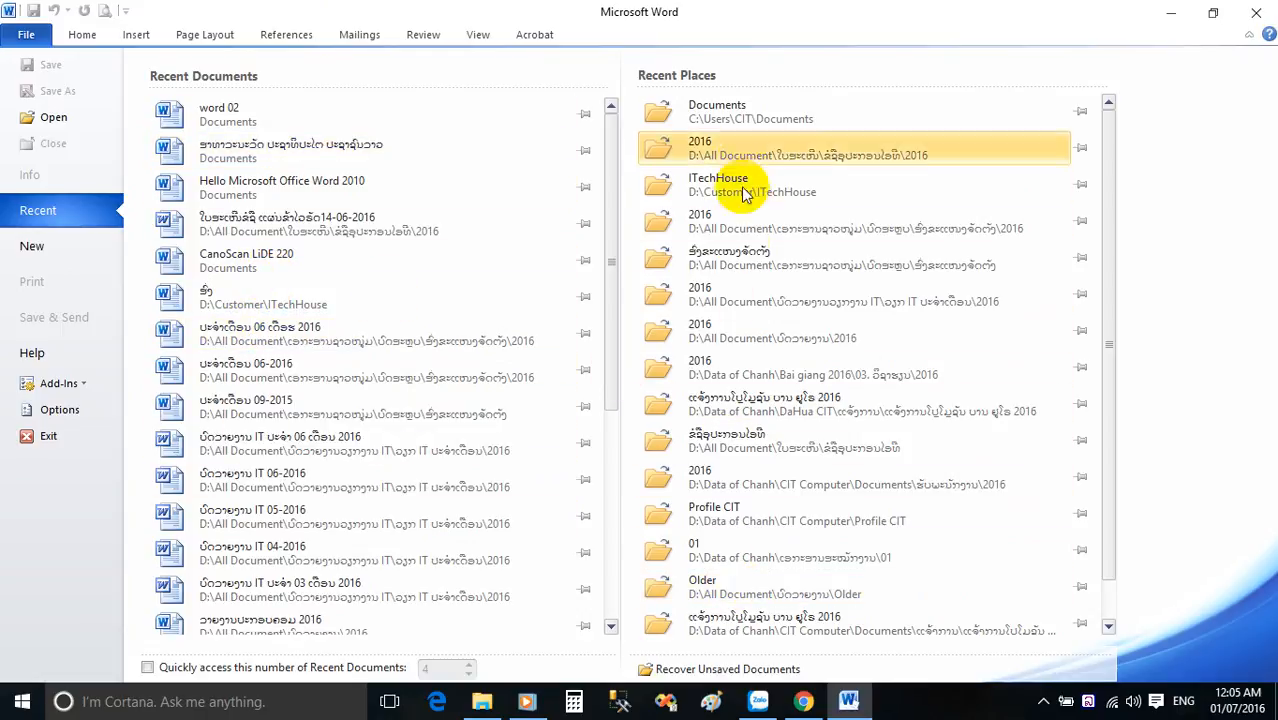
left_click(33, 246)
left_click(189, 194)
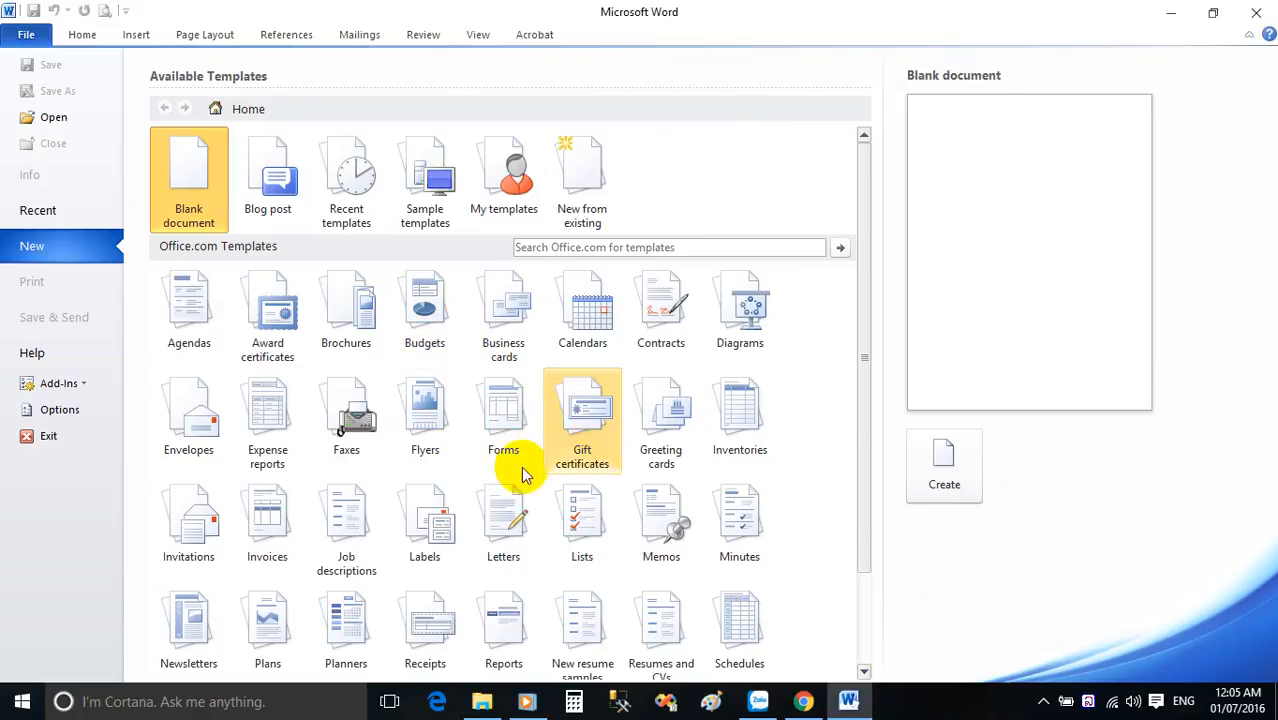
scroll(550, 521, "down", 2)
scroll(448, 462, "up", 2)
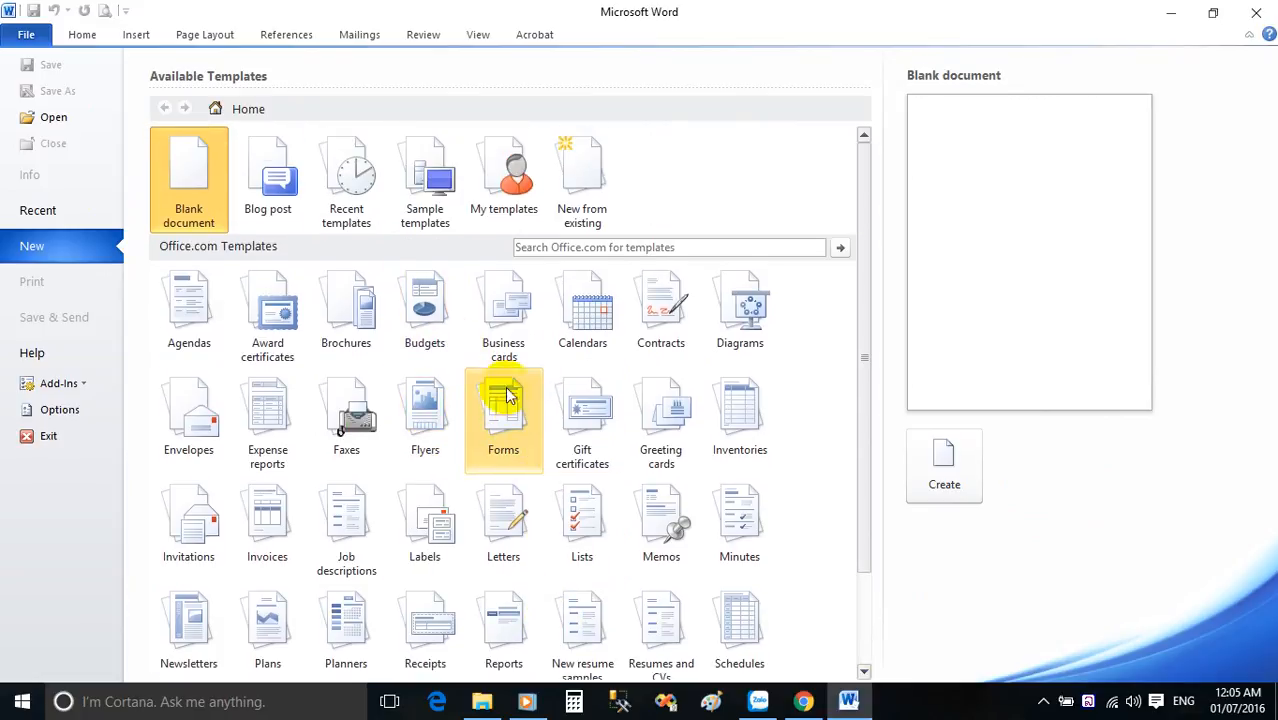
mouse_move(199, 201)
left_mouse_down()
mouse_move(250, 181)
mouse_move(207, 185)
left_mouse_up()
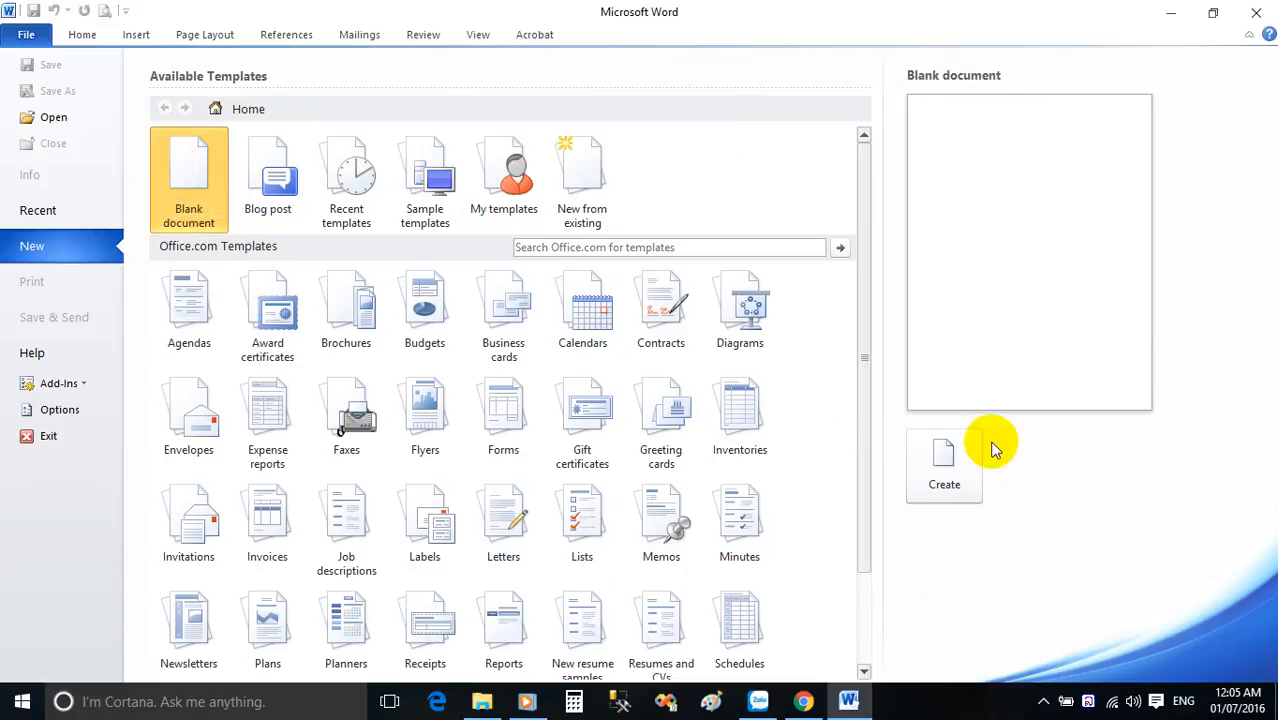
left_click(958, 484)
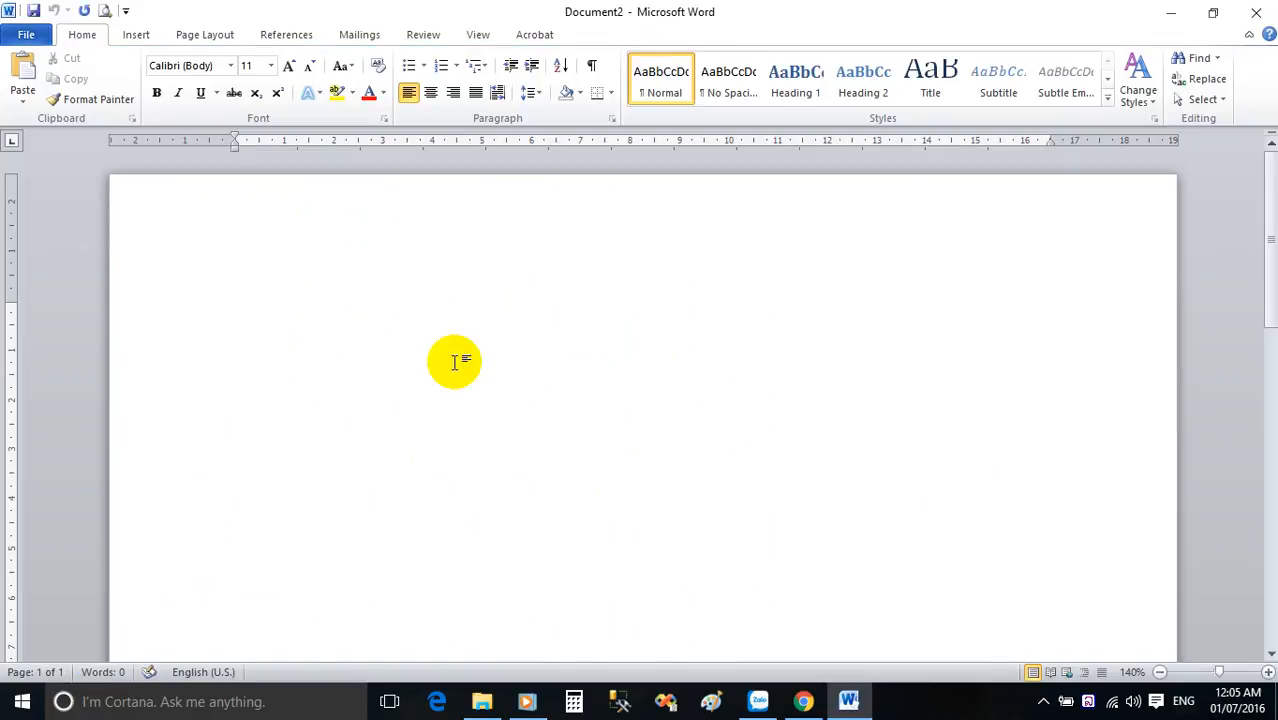
Set the new document's font to Phetsarath OT at size 12.
left_click(230, 65)
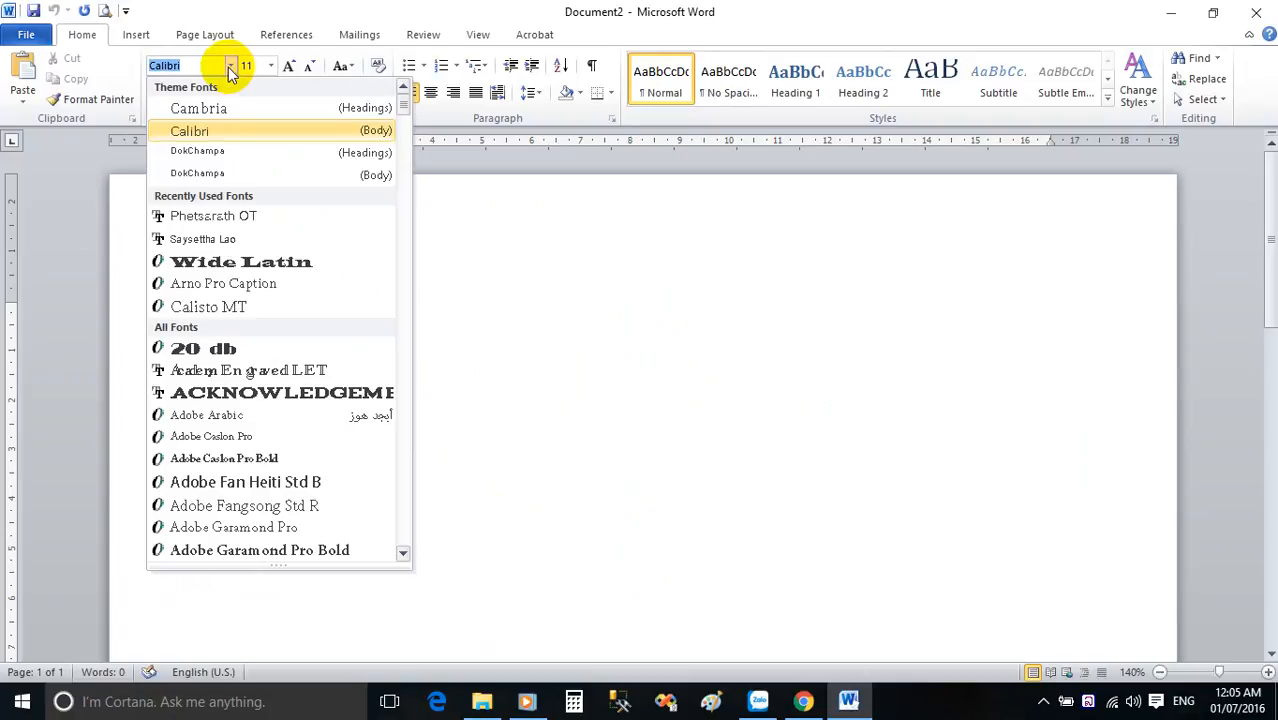
left_click(240, 216)
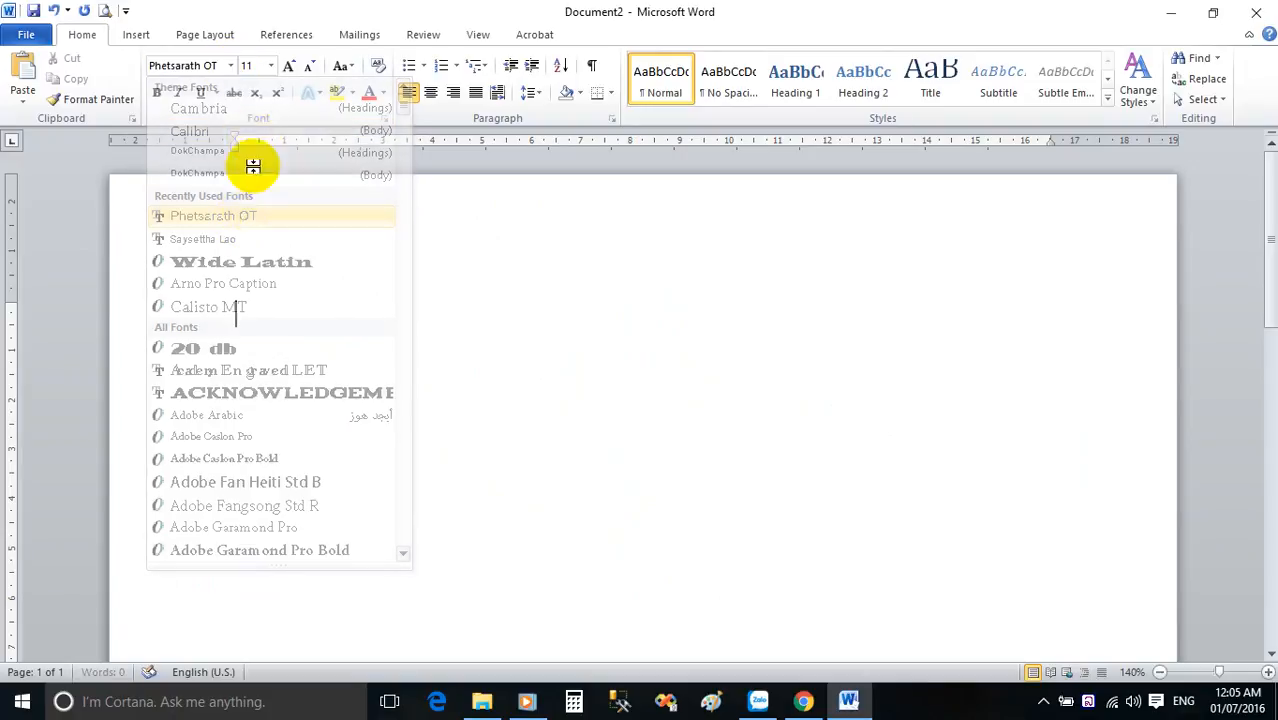
left_click(270, 65)
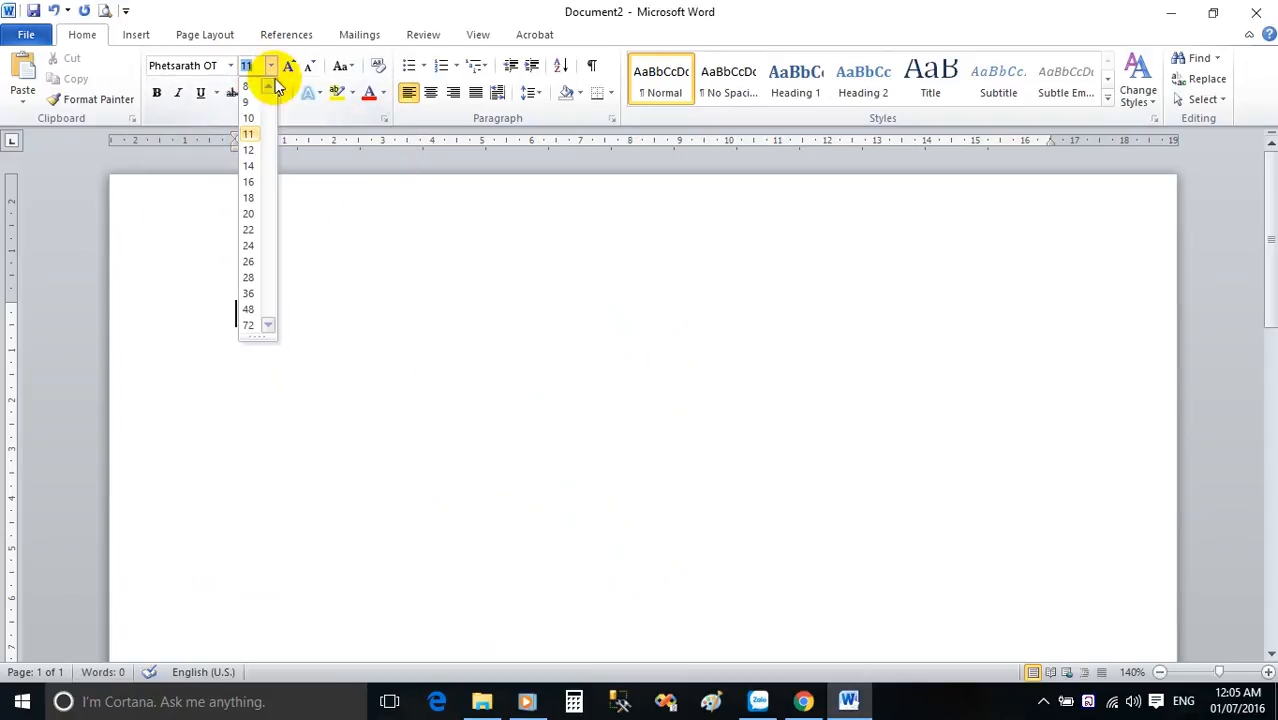
left_click(252, 149)
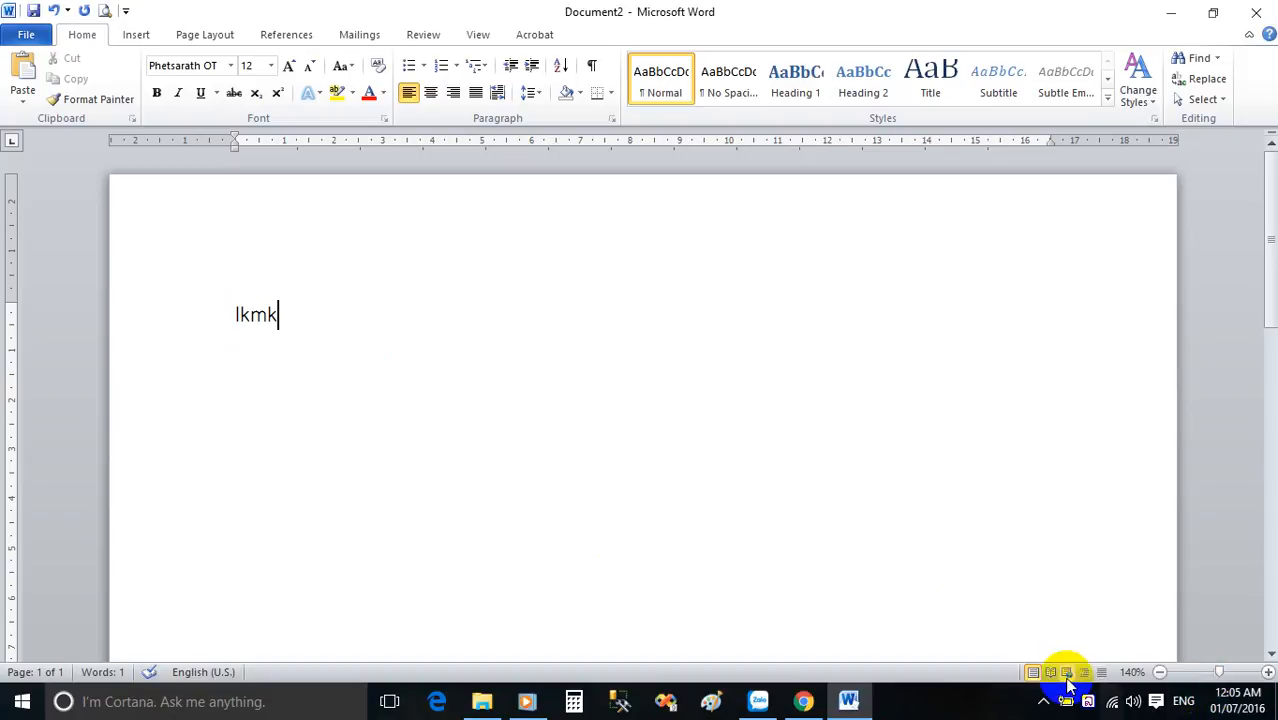
Switch the Lao Unicode keyboard input, and replace the Latin text lkmk with ສາທາລະນະລັດ.
left_click(1091, 702)
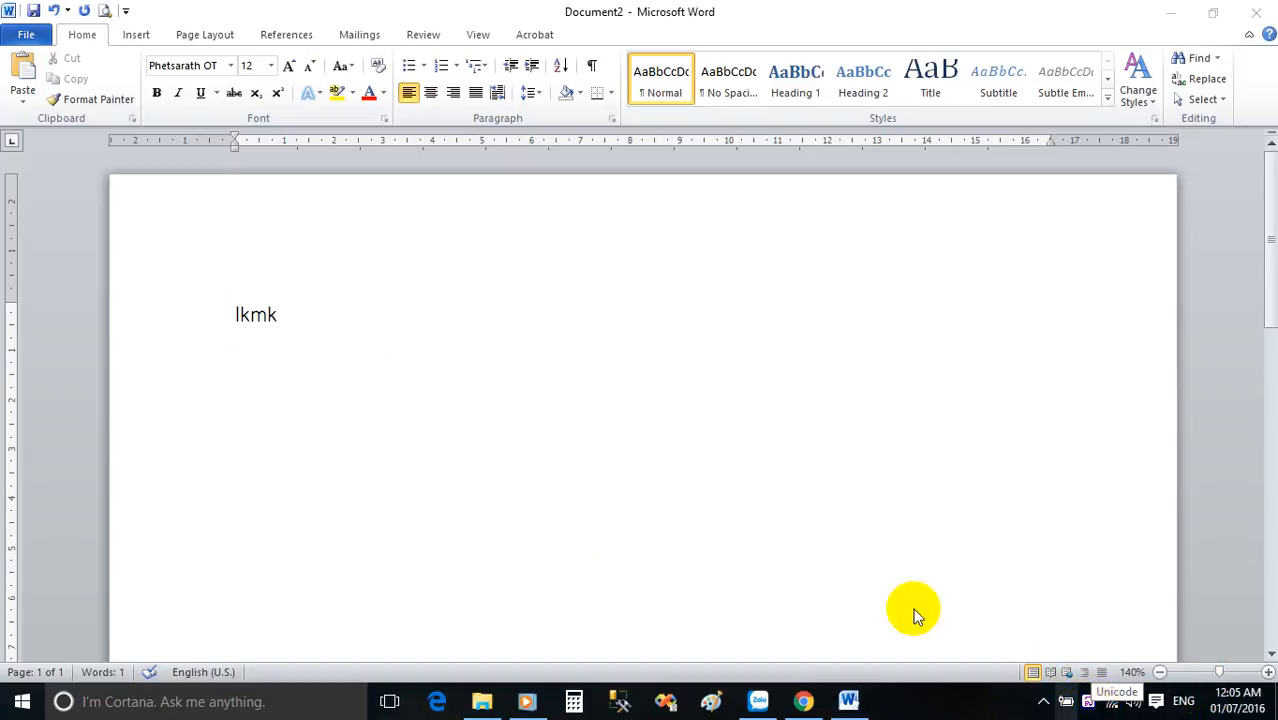
left_click(345, 326)
left_click(148, 316)
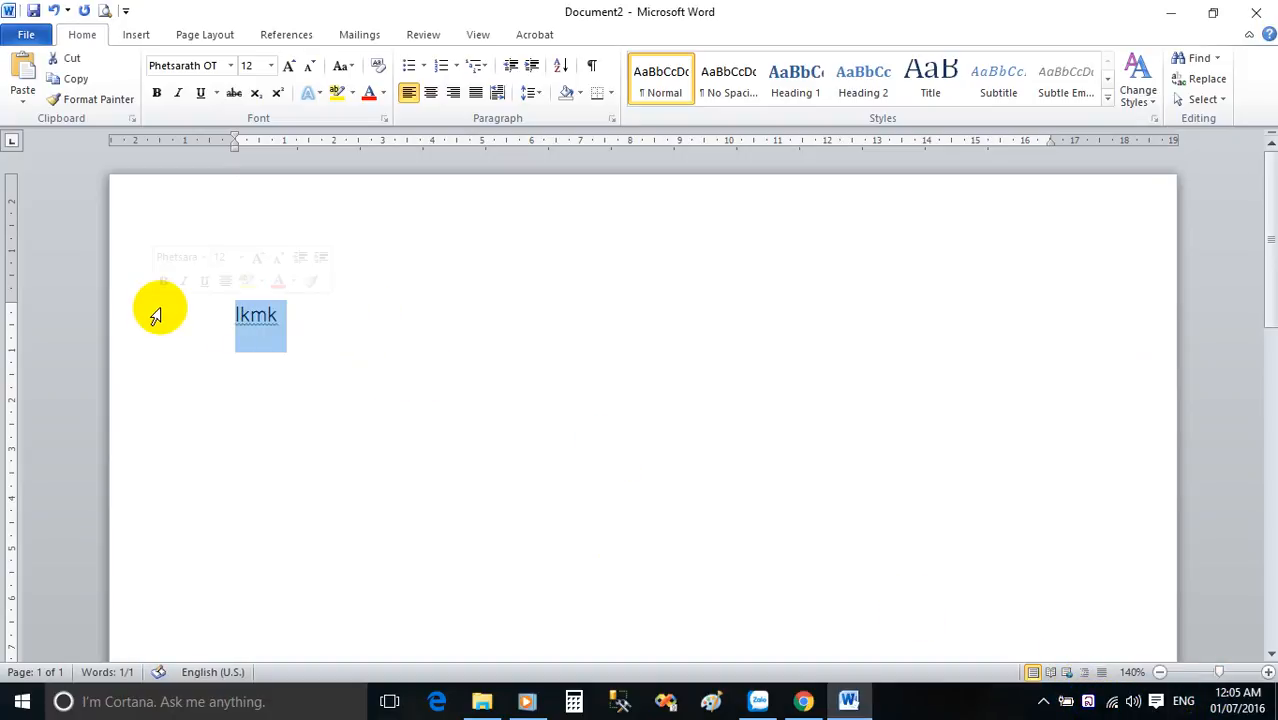
key("Delete")
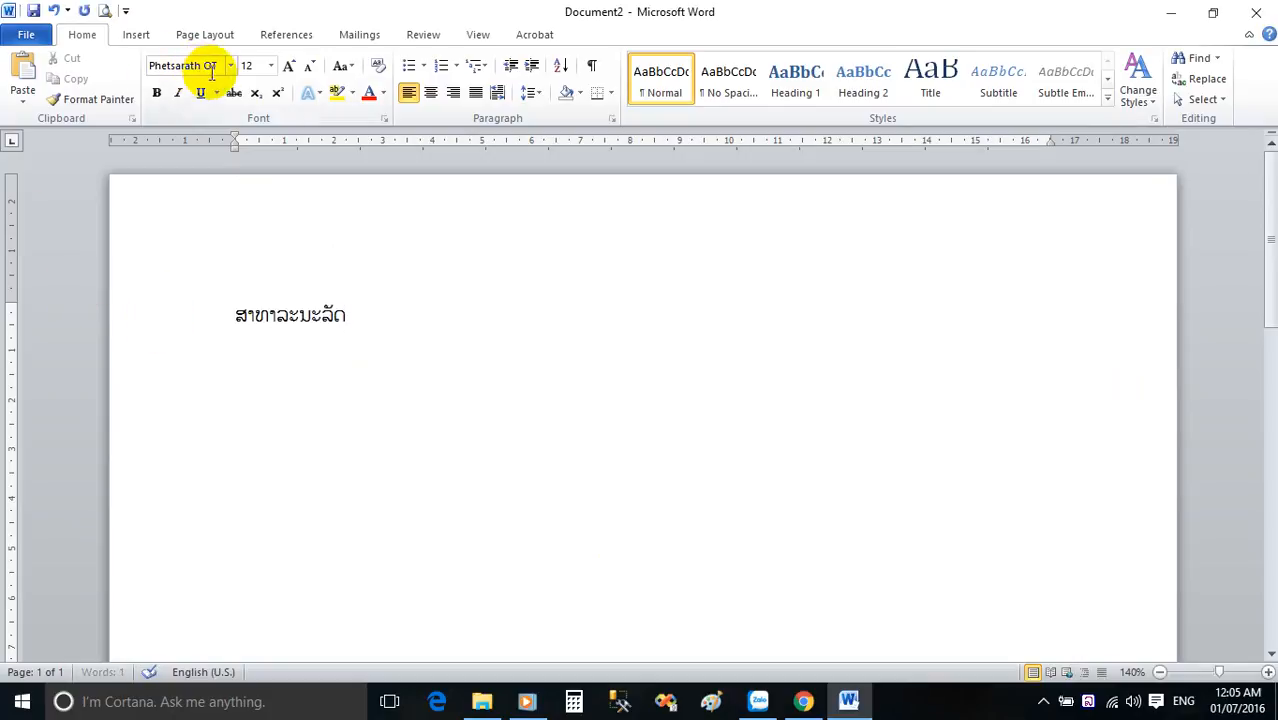
left_click(1094, 704)
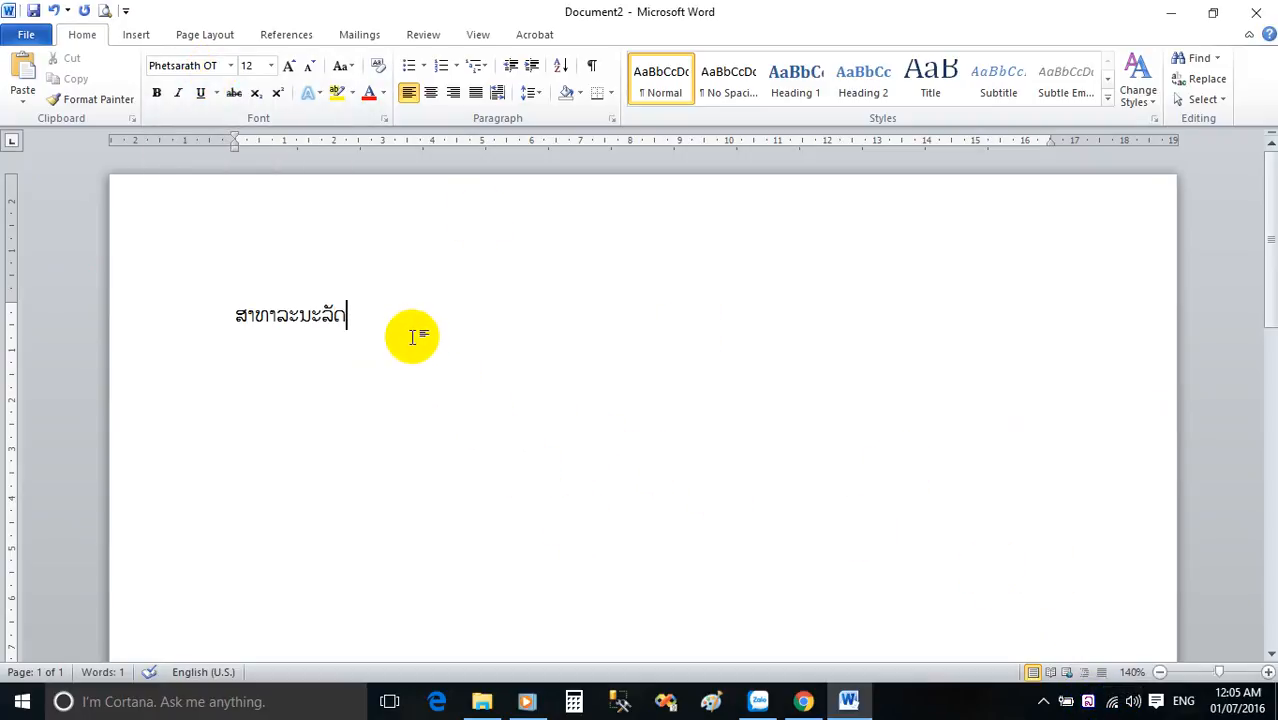
Close Word without saving the new document.
left_click(1256, 12)
left_click(637, 369)
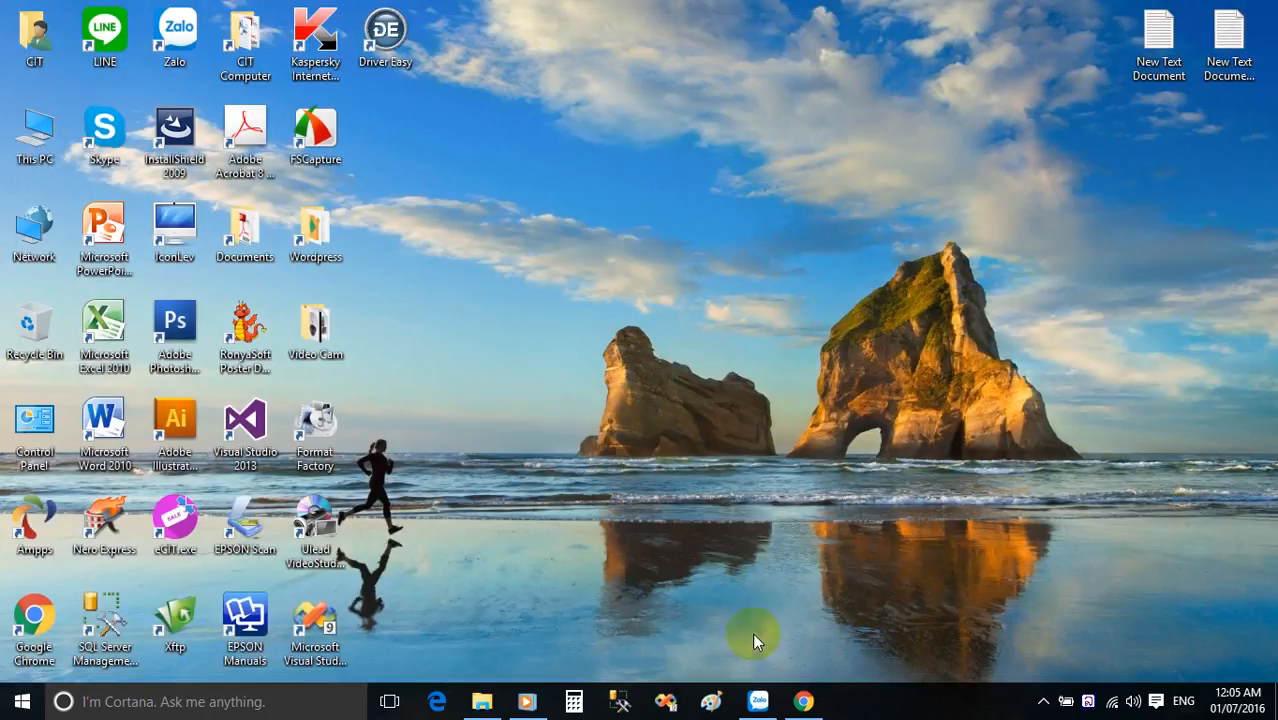
Switch to Google Chrome and search YouTube for cit laos.
left_click(804, 701)
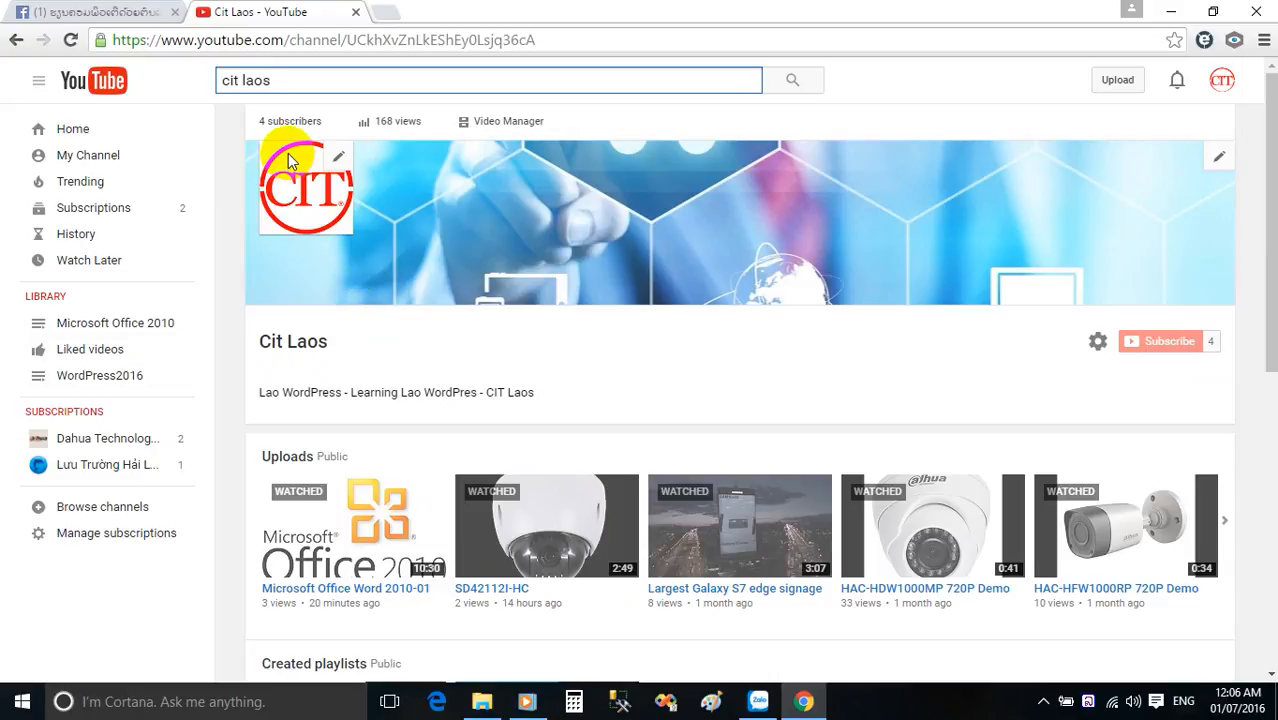
left_click(293, 84)
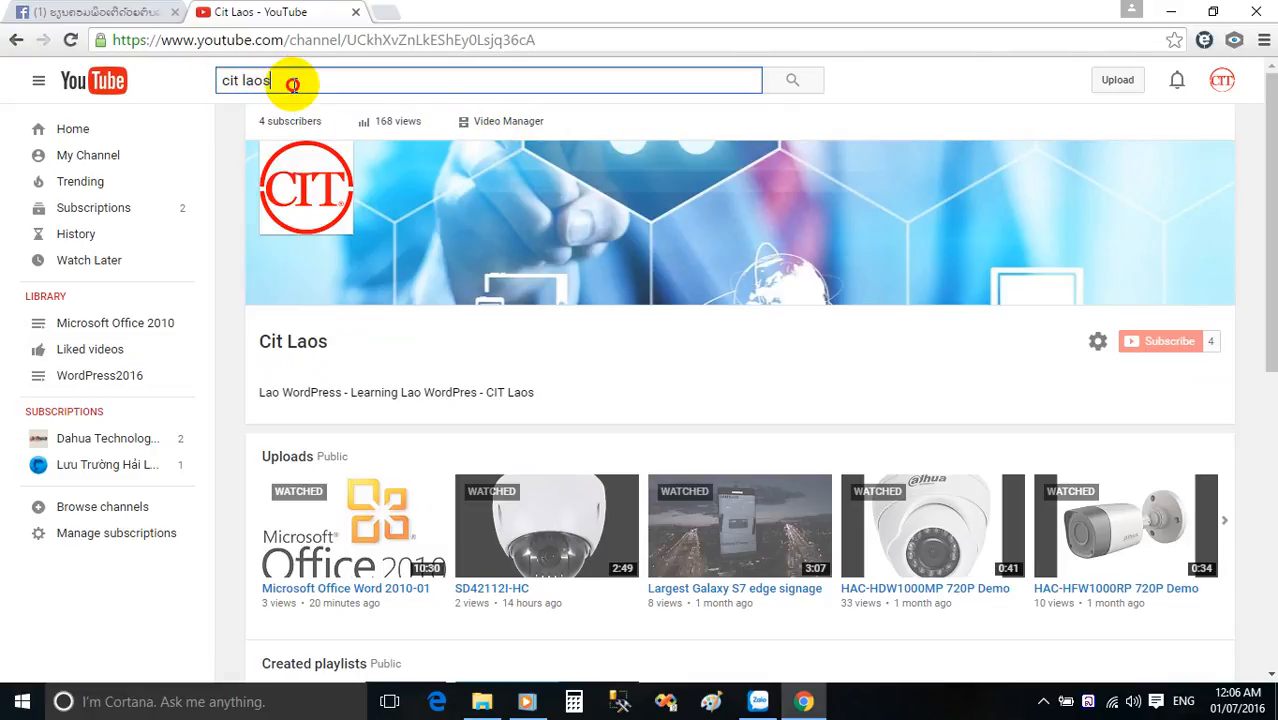
key("Return")
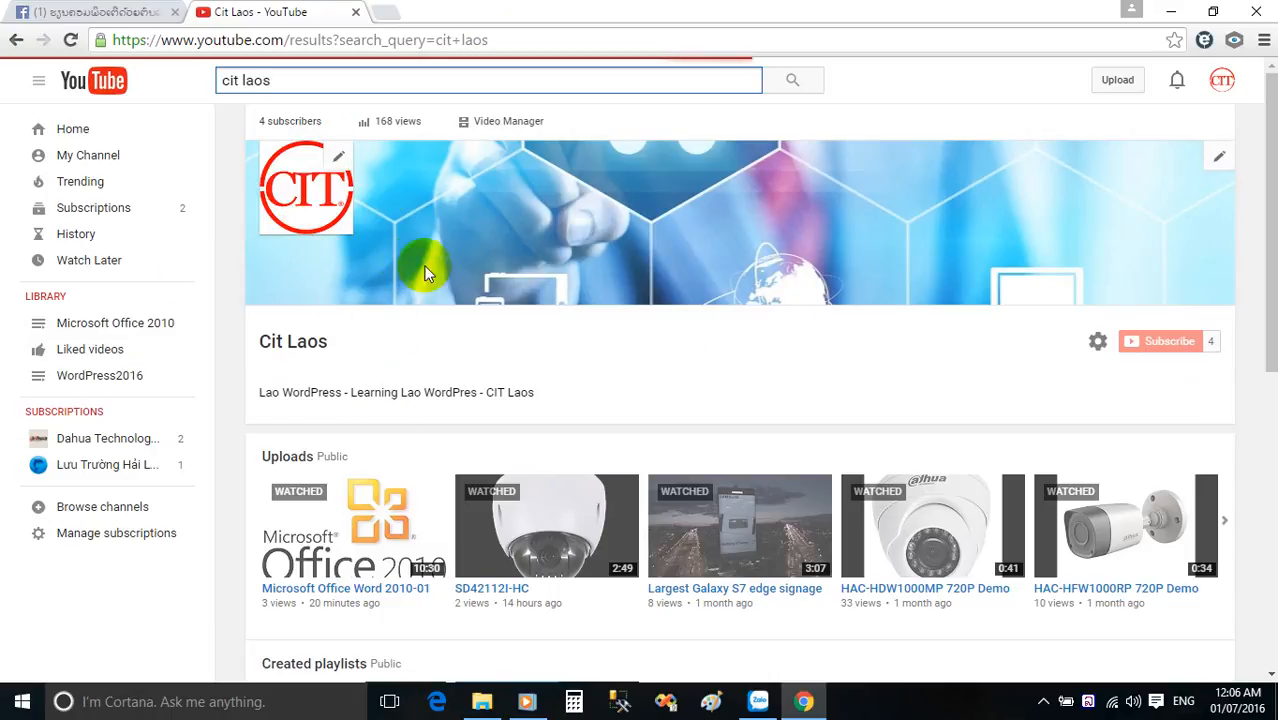
View the ຮຽນຄອມພິວເຕີດ້ວຍຕົນເອງ Facebook page and select its web address.
left_click(148, 12)
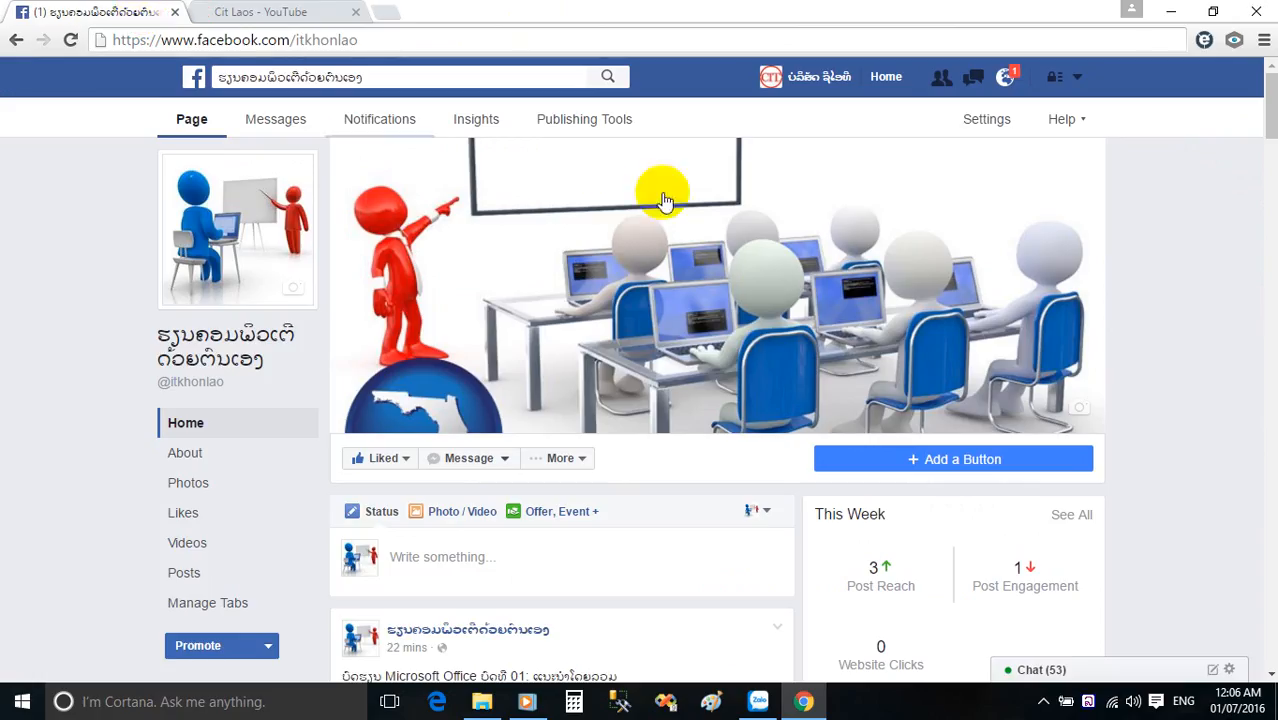
scroll(685, 314, "down", 2)
scroll(422, 308, "up", 2)
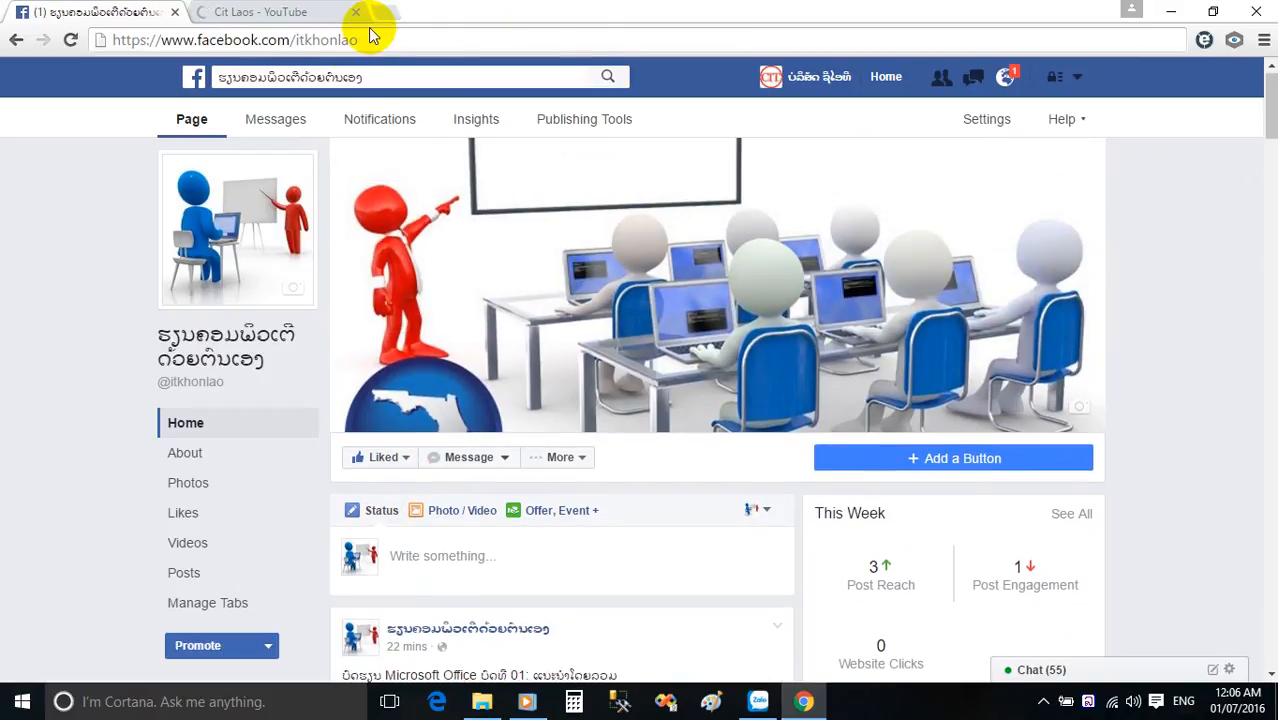
left_click(382, 41)
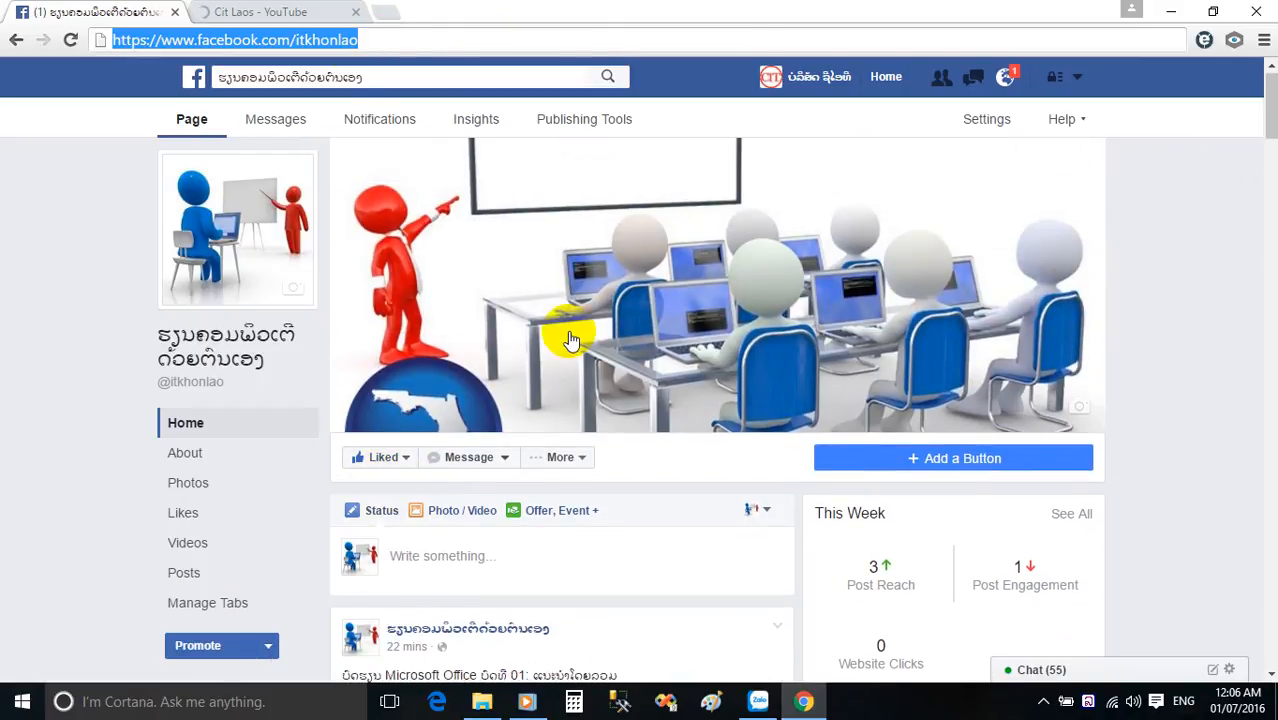